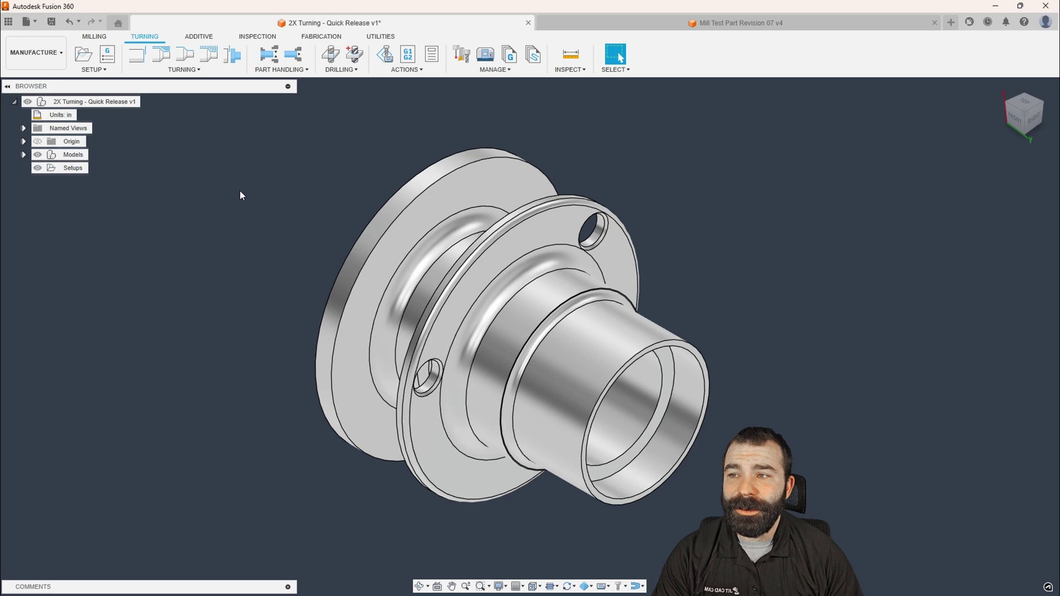
# Create Setup4 and add a Face1 operation from the 2" Facing template
pyautogui.click(83, 53)
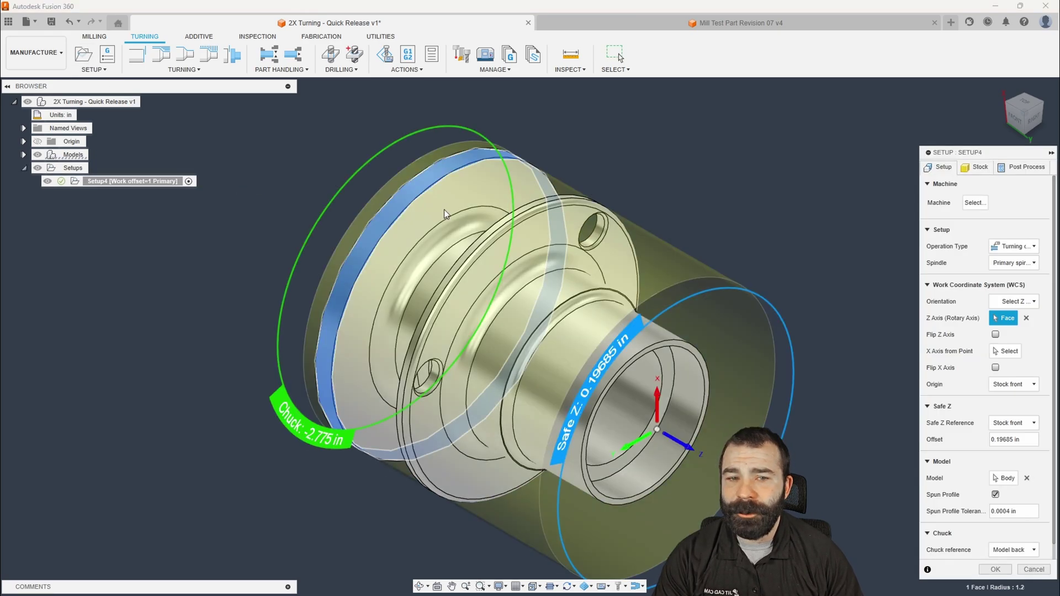
pyautogui.click(995, 569)
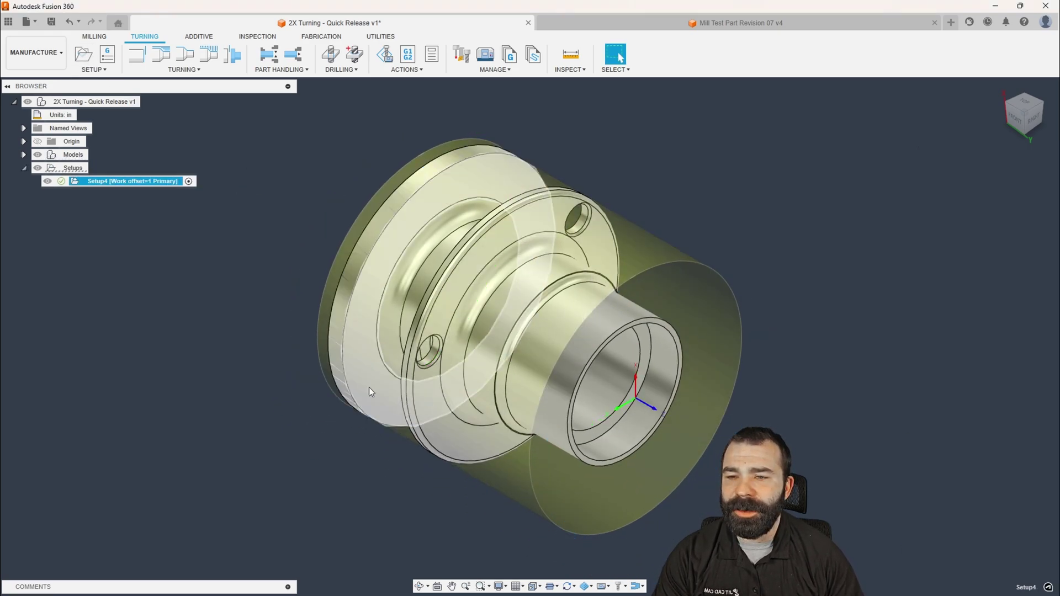
pyautogui.rightClick(80, 183)
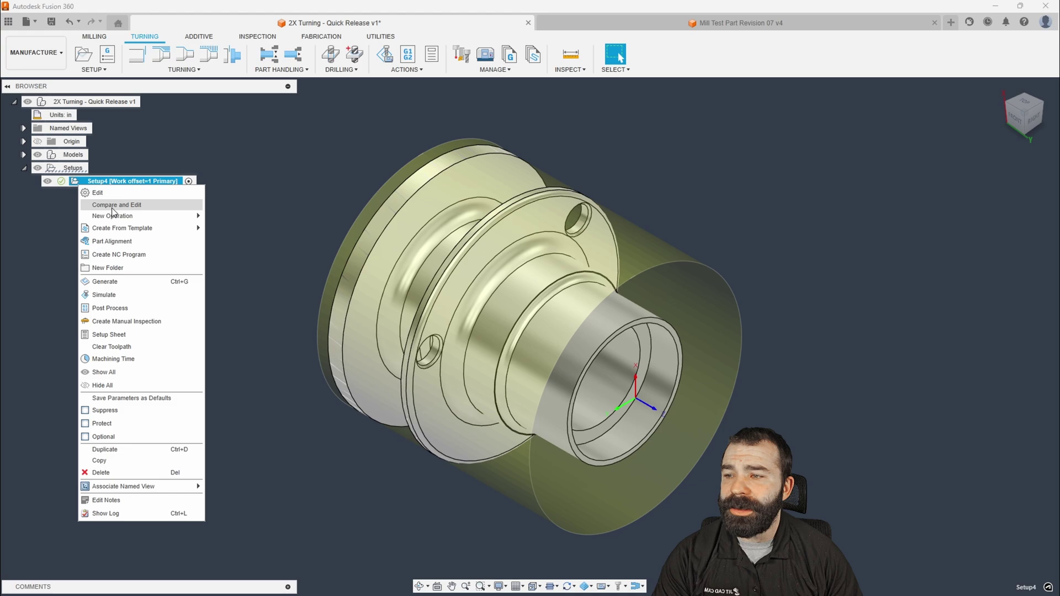
pyautogui.moveTo(120, 217)
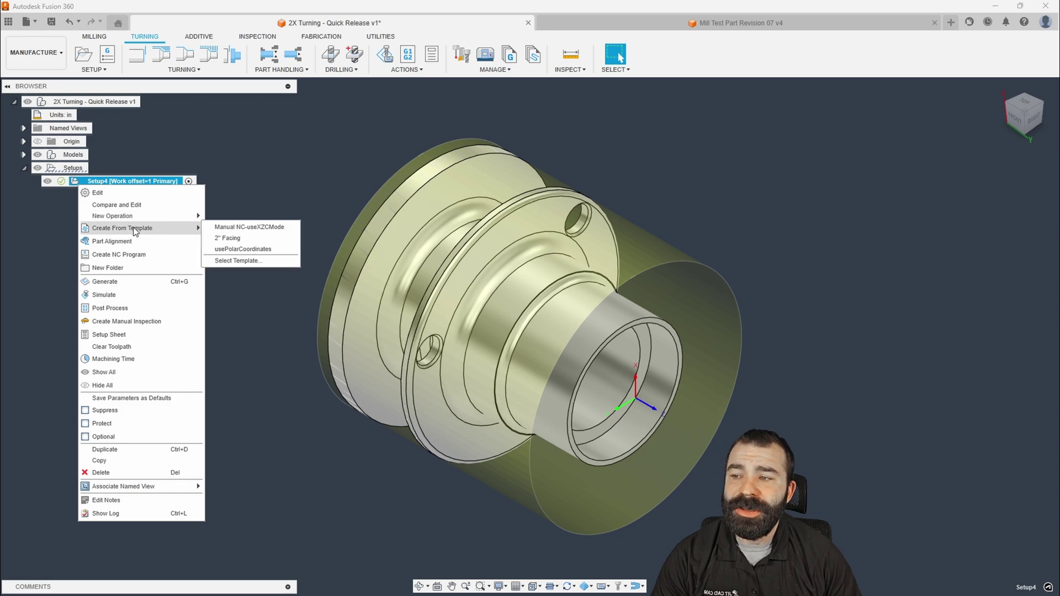
pyautogui.click(239, 239)
pyautogui.scroll(-2, 453, 198)
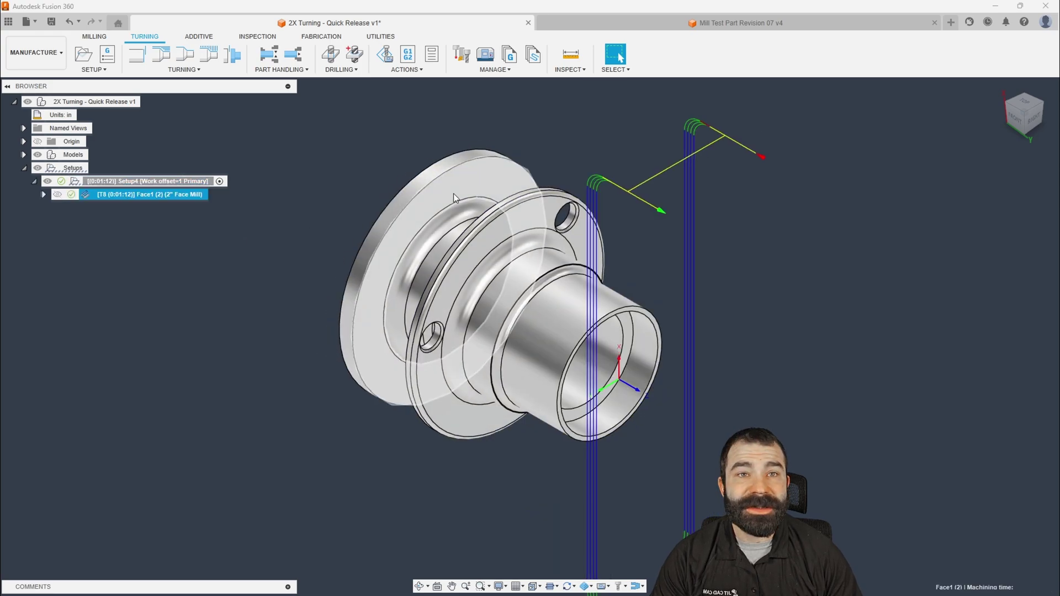
pyautogui.scroll(-4, 449, 194)
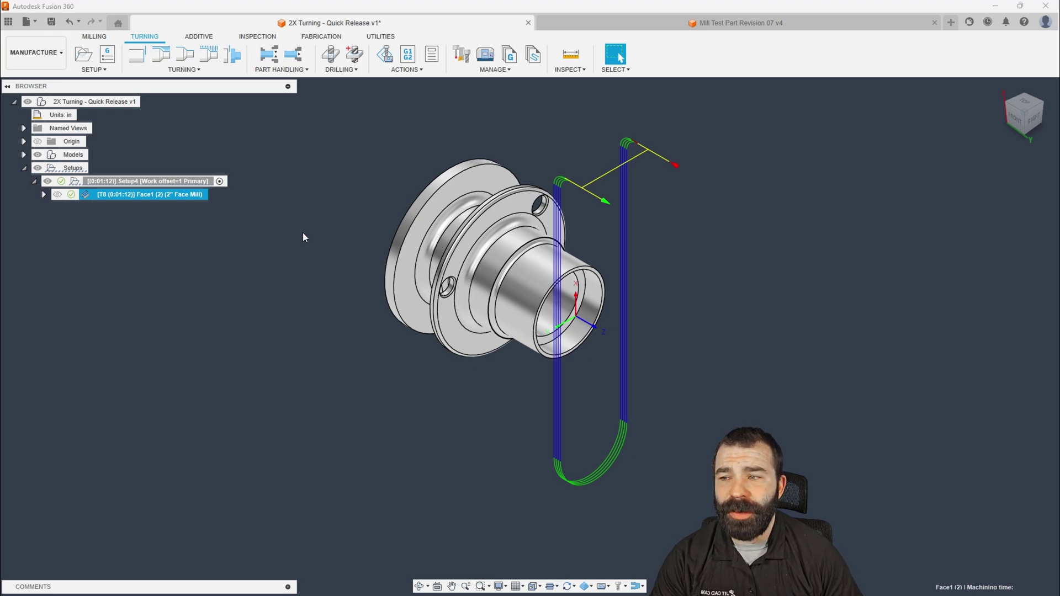
# Delete the trial facing operation and add a turning Face1 with the 80 Degree Rough tool
pyautogui.press('Delete')
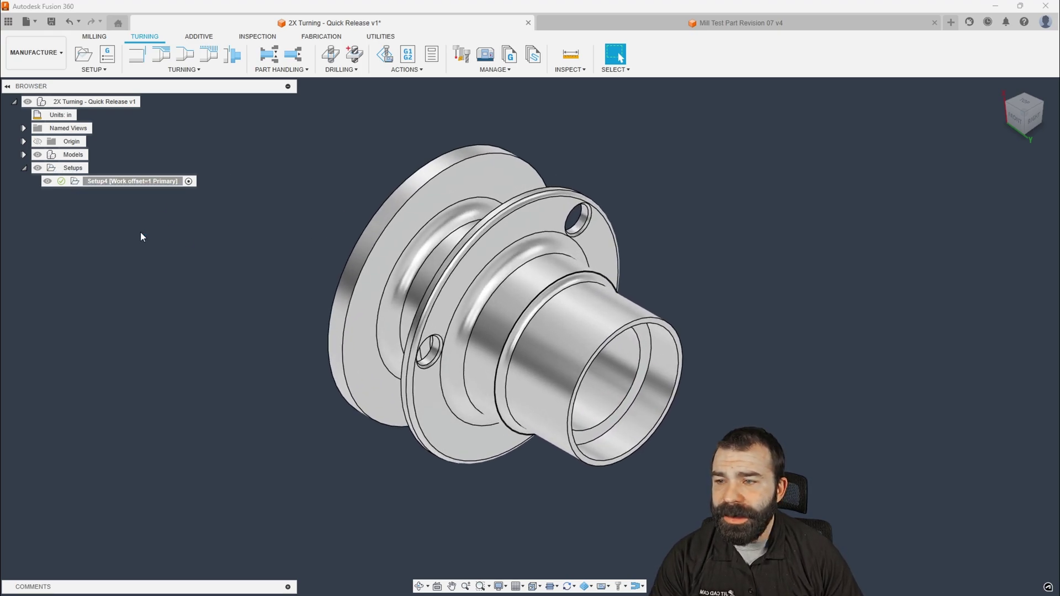
pyautogui.click(136, 54)
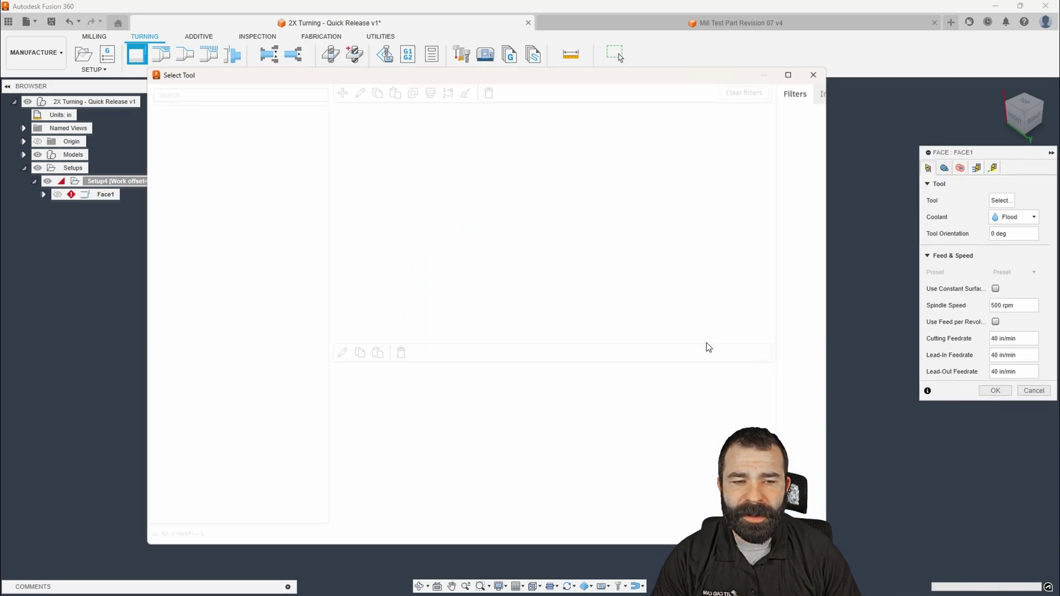
pyautogui.click(387, 151)
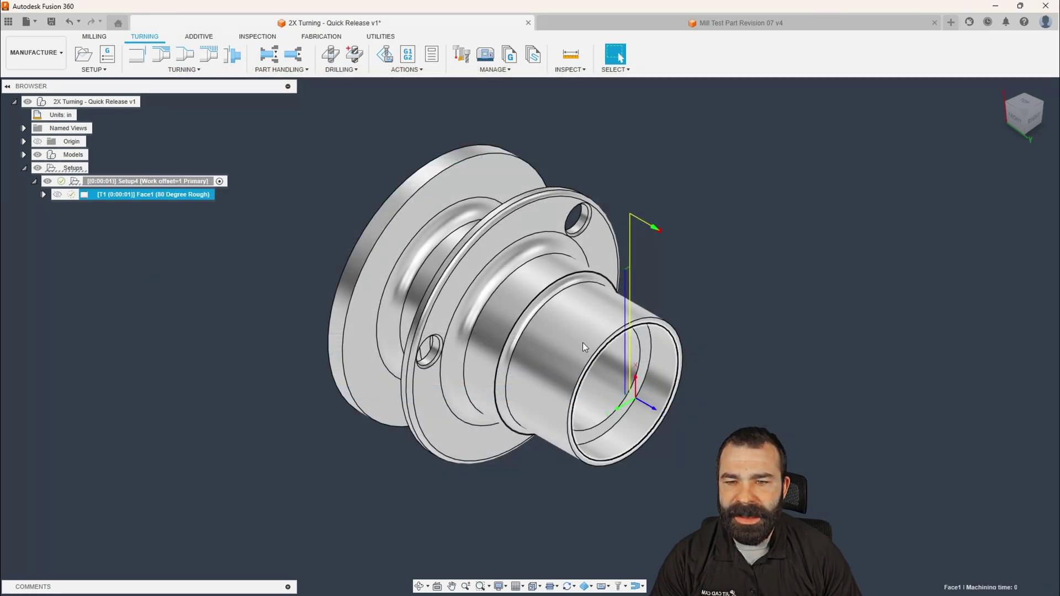
pyautogui.click(161, 54)
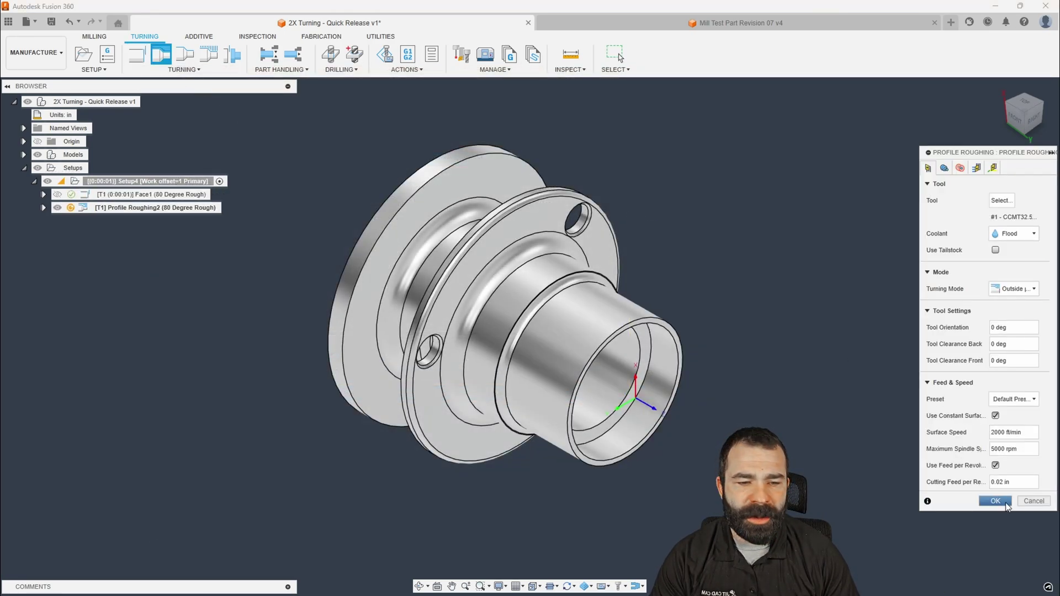
# Add Profile Roughing2 and Profile Finishing1 operations using the same 80 Degree Rough tool
pyautogui.press('Return')
pyautogui.click(185, 54)
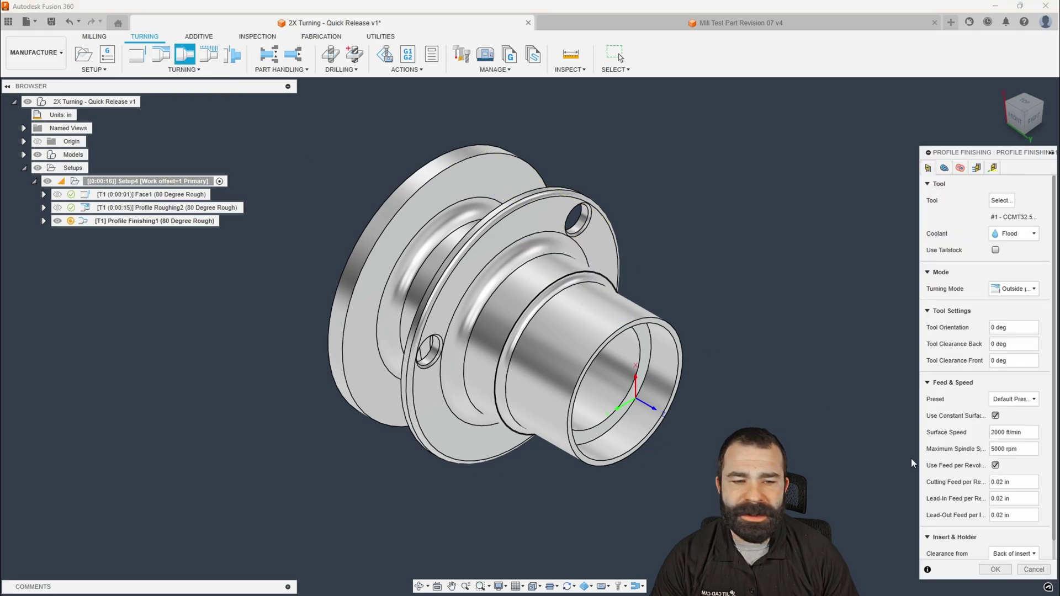
pyautogui.click(994, 570)
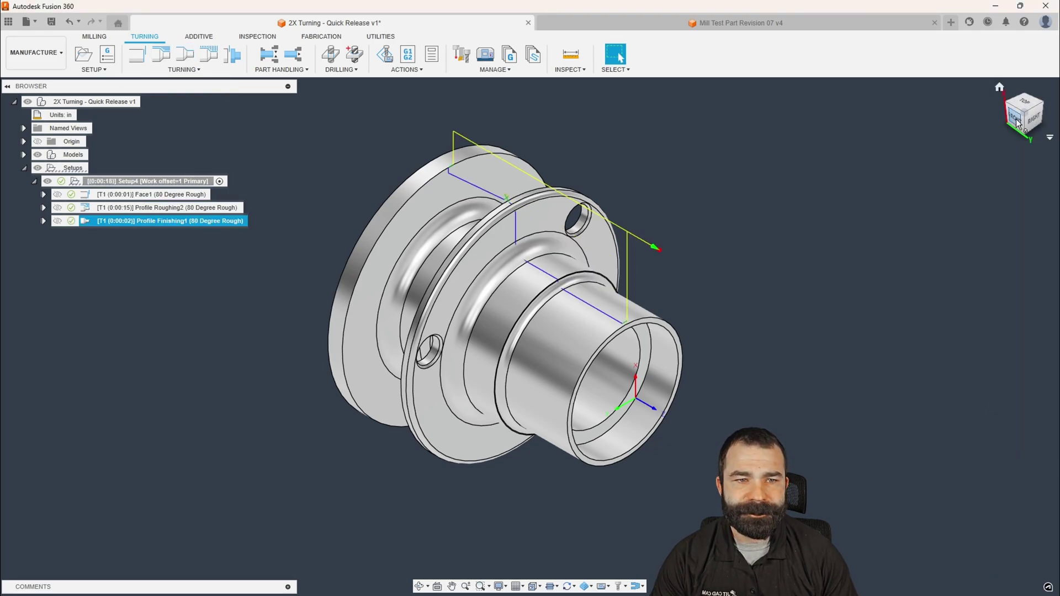
# In Front view, set Profile Roughing2's grooving to allow radial and axial grooving
pyautogui.click(1015, 119)
pyautogui.doubleClick(187, 208)
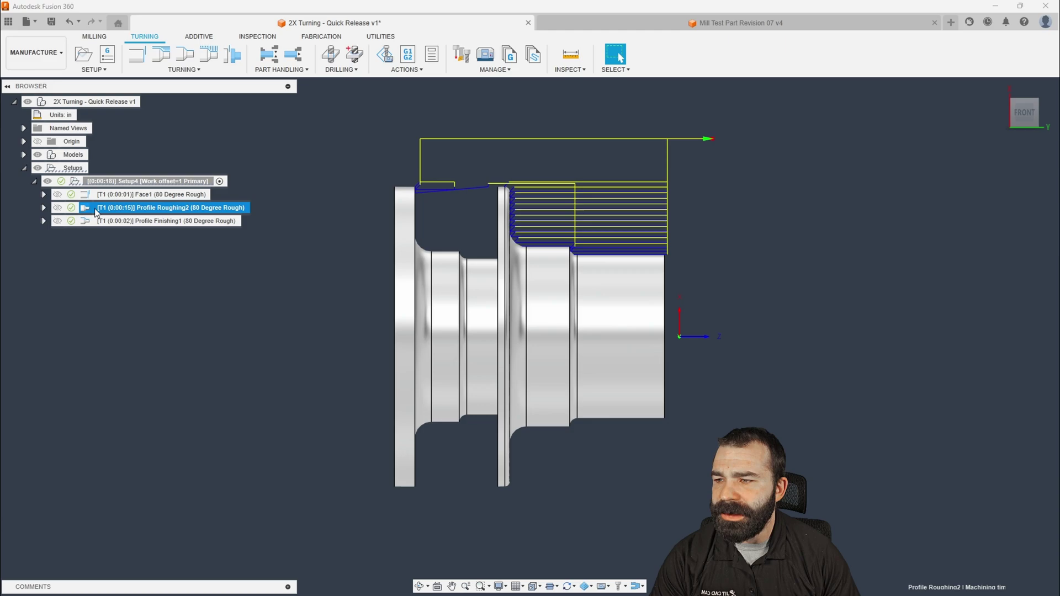
pyautogui.click(976, 168)
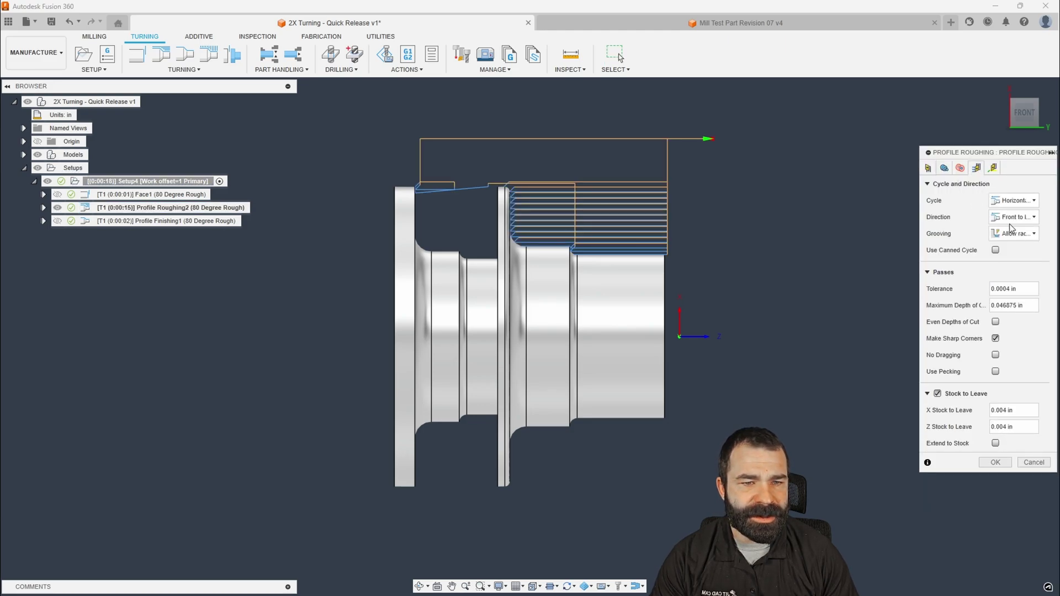
pyautogui.click(1018, 234)
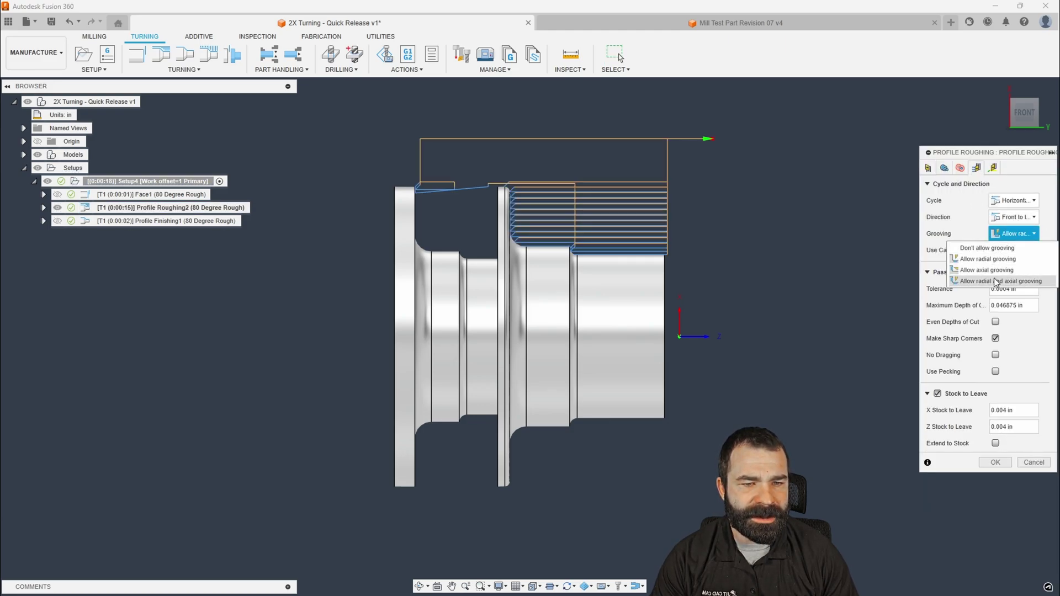
pyautogui.click(1004, 282)
pyautogui.click(995, 446)
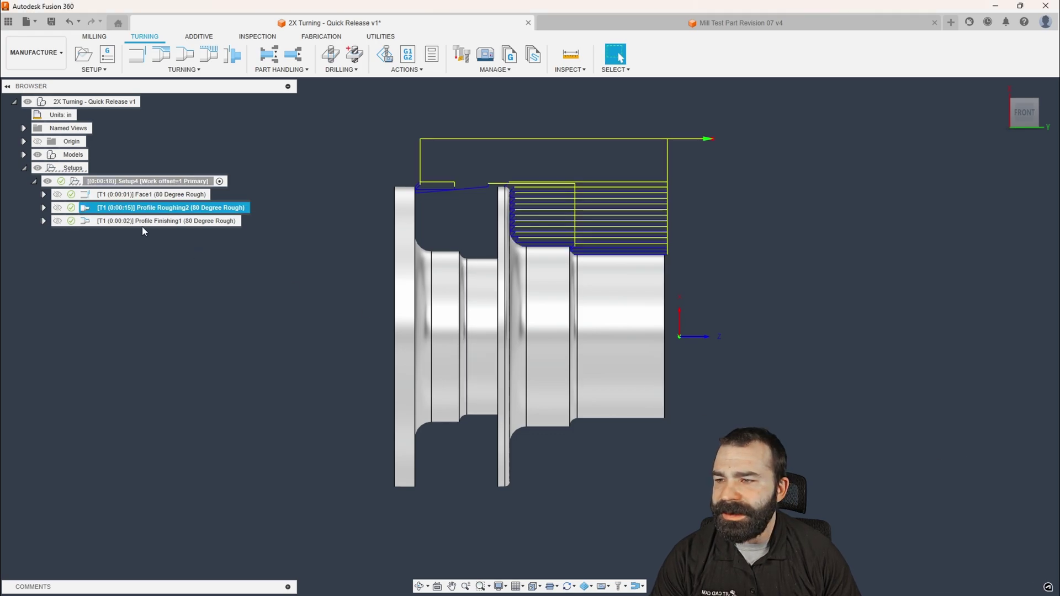
# Change Profile Finishing1's grooving option and check its generation log
pyautogui.doubleClick(96, 222)
pyautogui.click(976, 168)
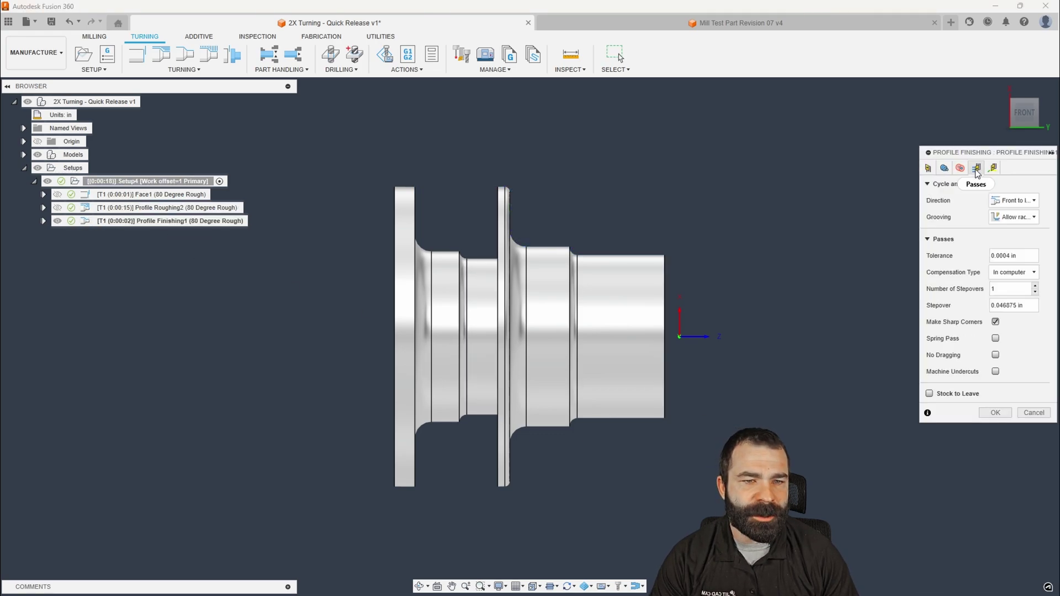
pyautogui.click(1002, 222)
pyautogui.click(1005, 266)
pyautogui.click(991, 412)
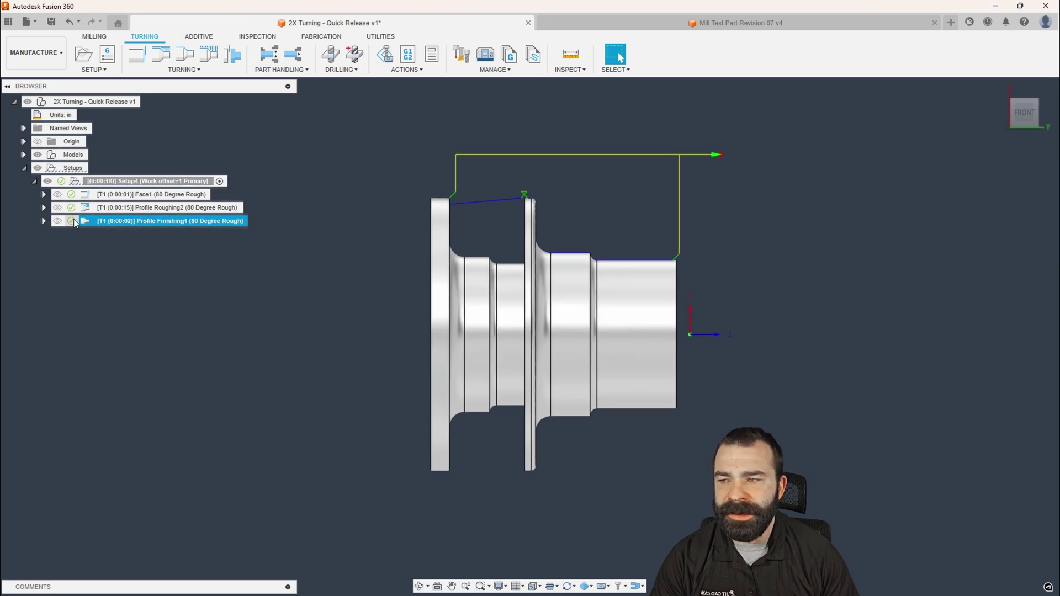
pyautogui.click(74, 220)
pyautogui.press('Escape')
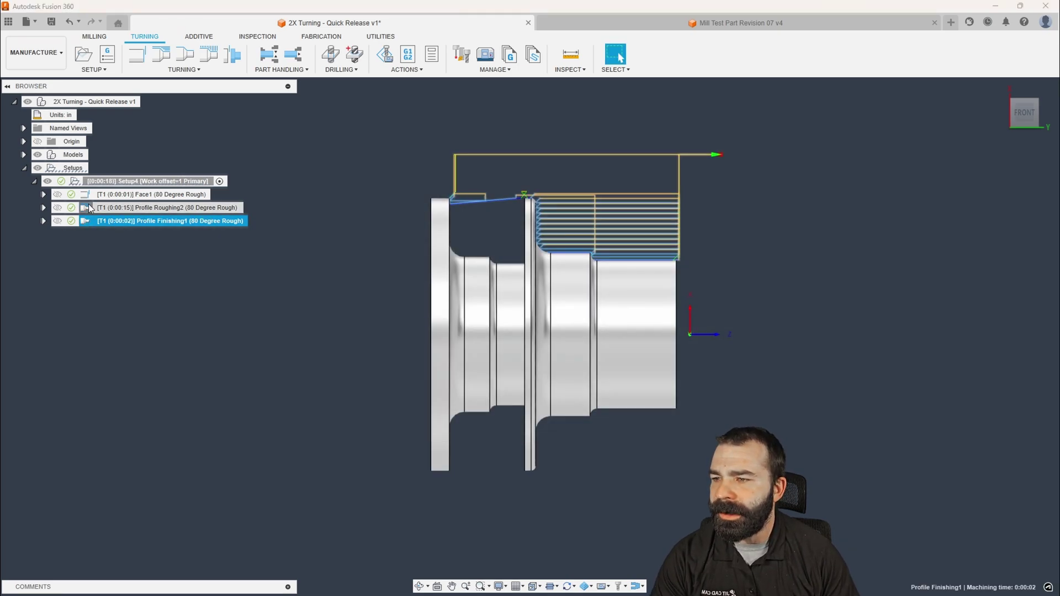
# Set Profile Finishing1's grooving to Don't allow grooving
pyautogui.doubleClick(83, 221)
pyautogui.click(977, 168)
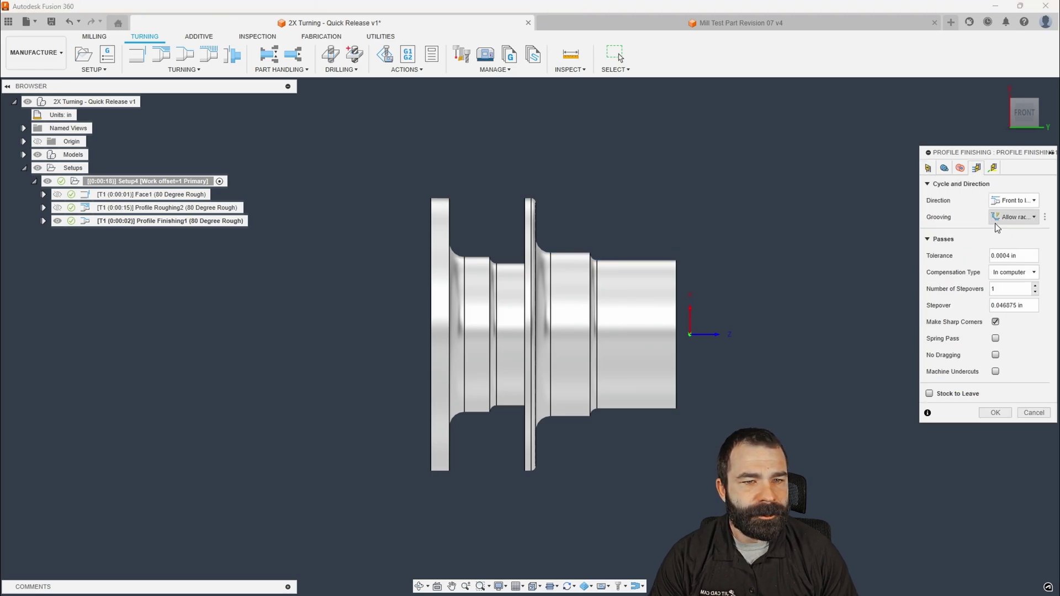
pyautogui.click(1013, 217)
pyautogui.click(1022, 235)
pyautogui.click(994, 413)
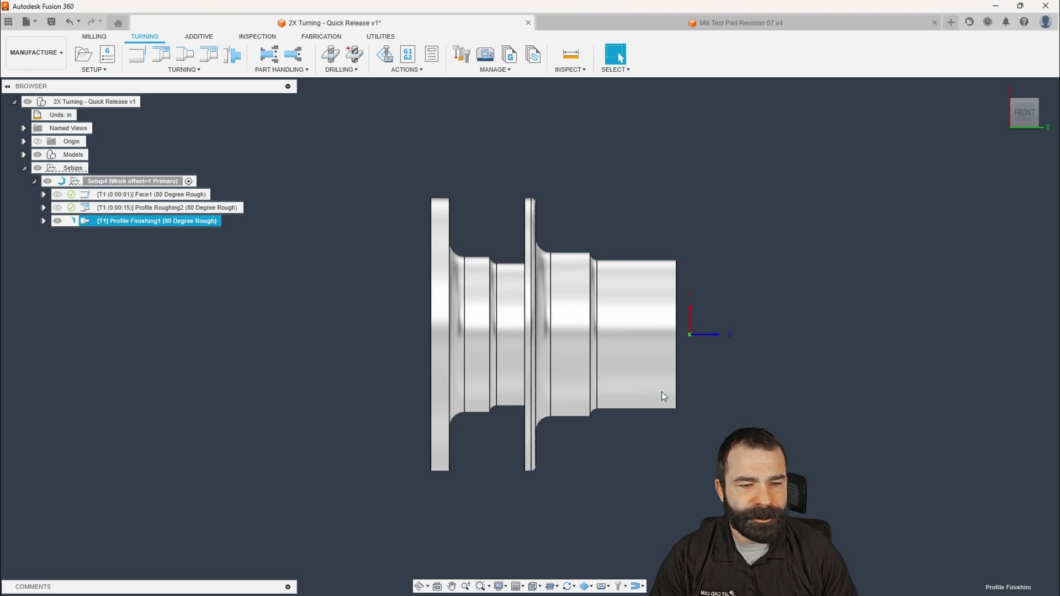
# Set Profile Roughing2 to Don't allow grooving with 0.004 in stock to leave, and review the toolpaths
pyautogui.doubleClick(111, 207)
pyautogui.click(976, 168)
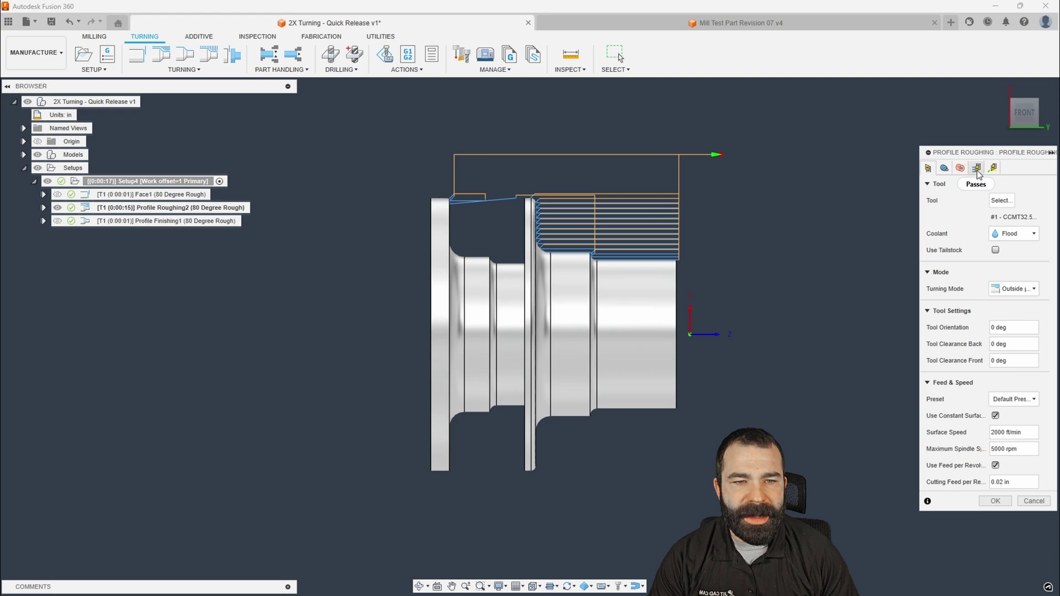
pyautogui.click(995, 234)
pyautogui.click(1002, 248)
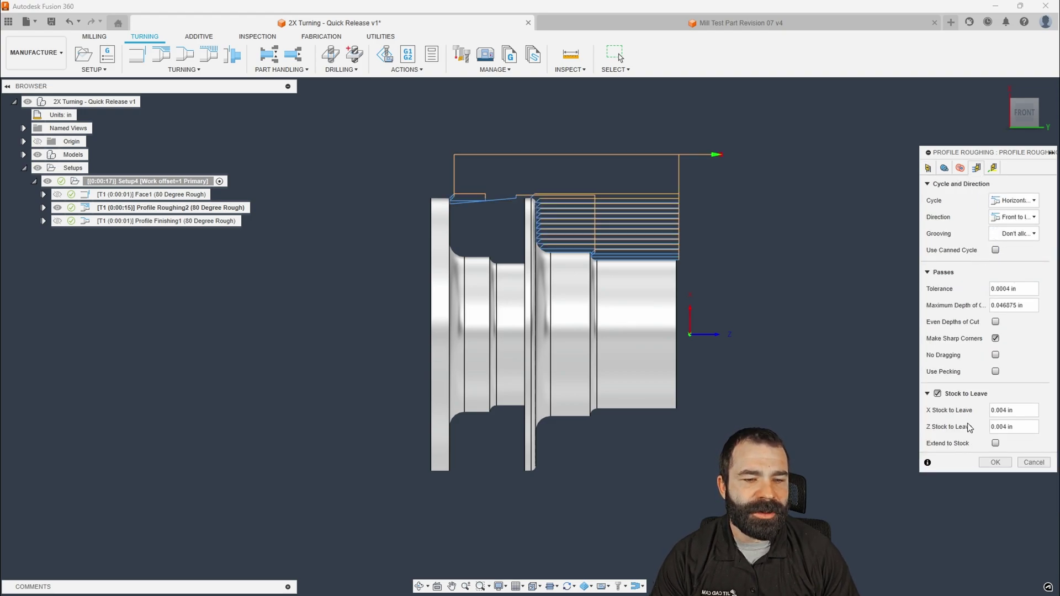
pyautogui.click(1011, 413)
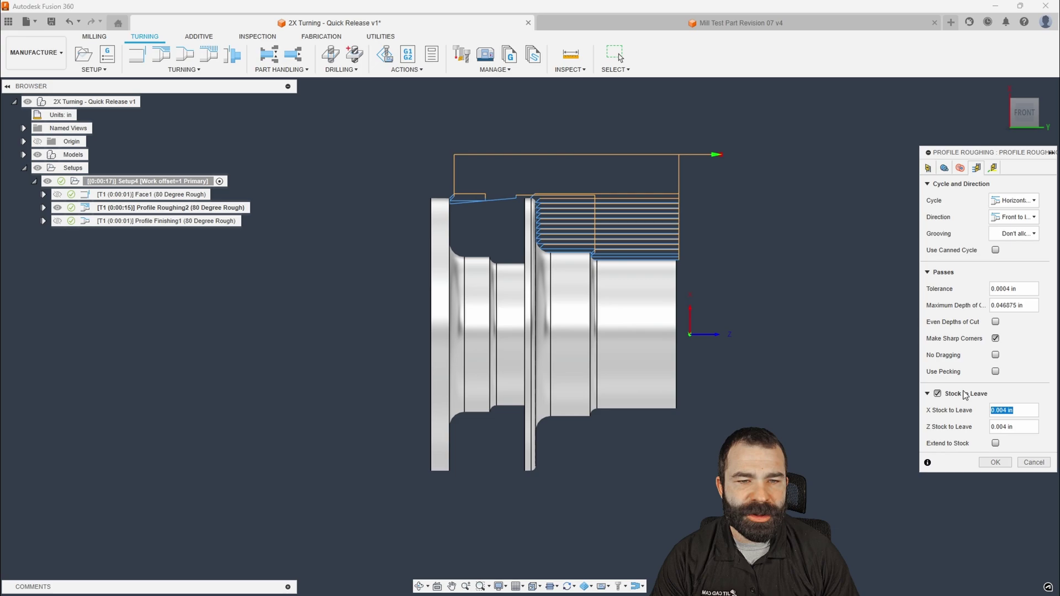
pyautogui.click(928, 169)
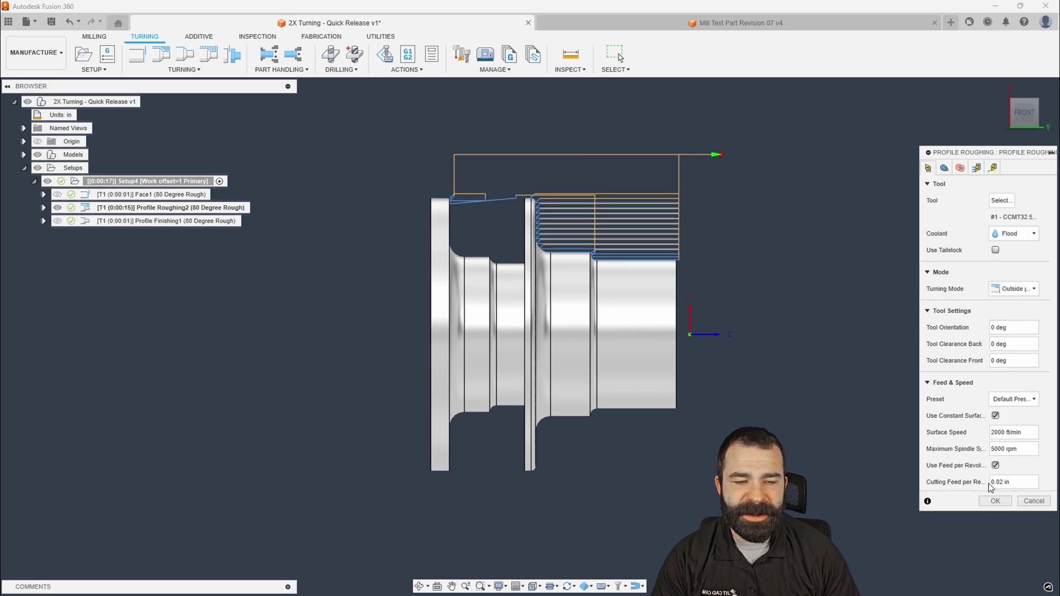
pyautogui.click(996, 500)
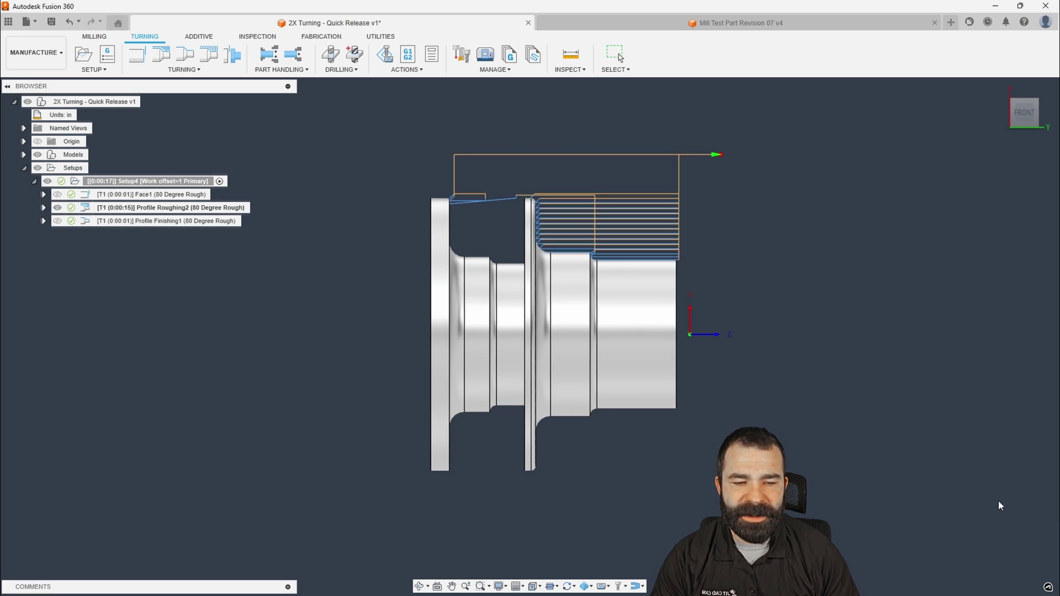
pyautogui.click(111, 222)
pyautogui.click(127, 208)
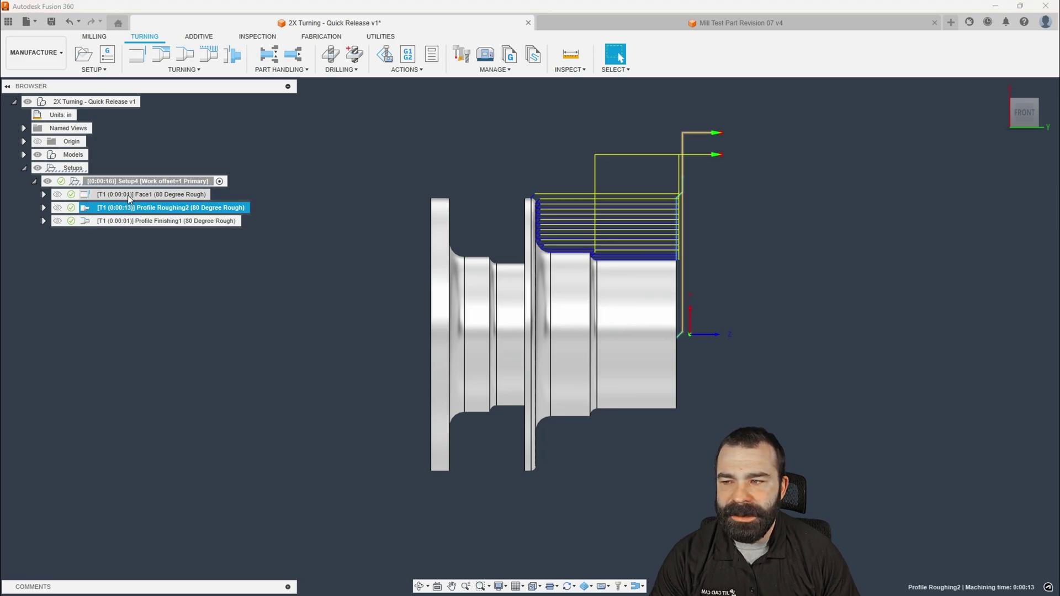
pyautogui.click(127, 194)
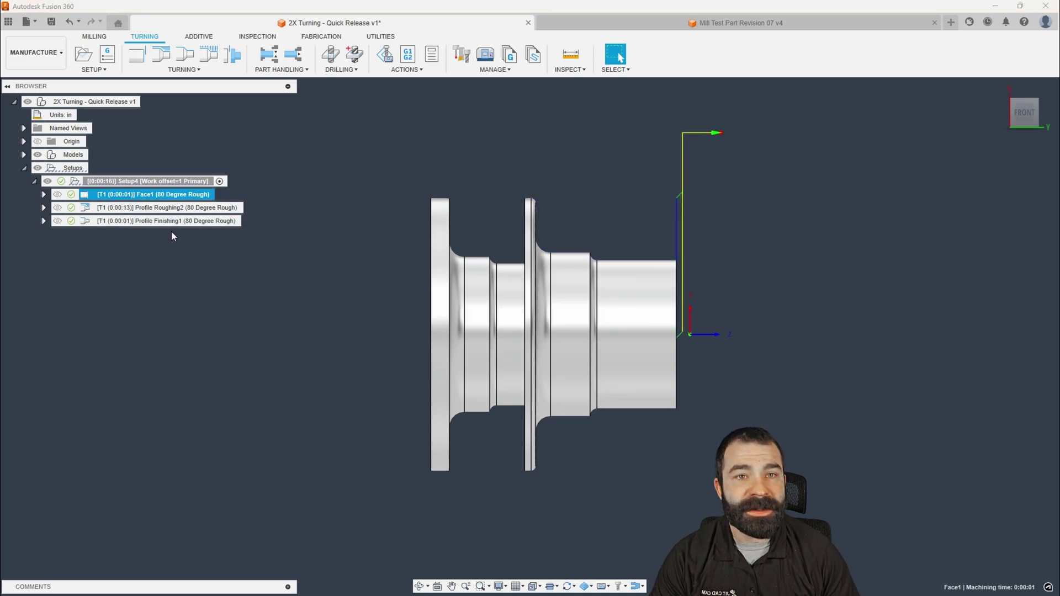
# Make Face1 face the end in multiple passes with a calculated number of passes
pyautogui.doubleClick(89, 196)
pyautogui.click(976, 168)
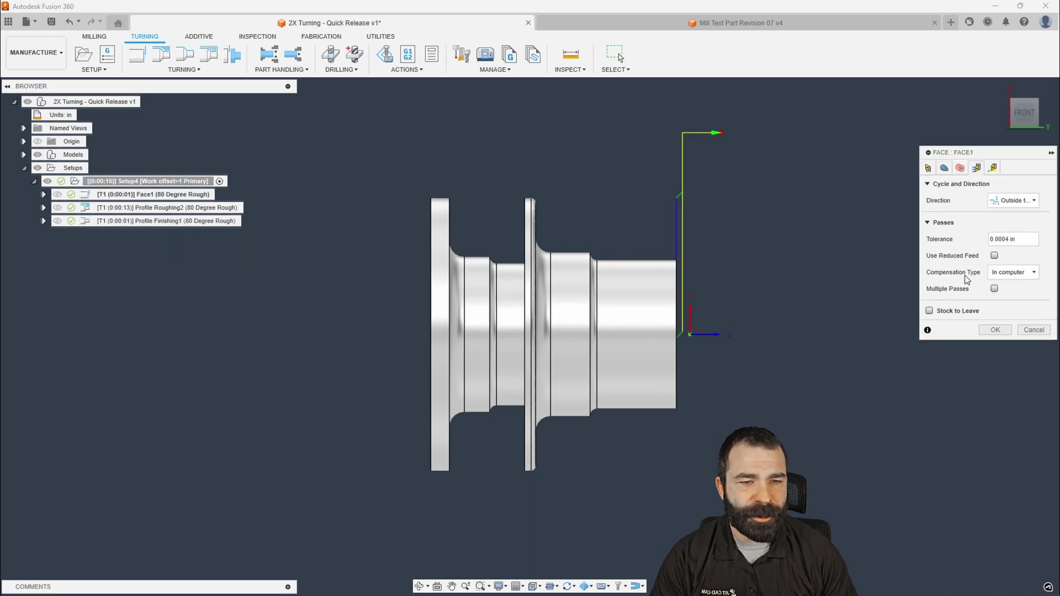
pyautogui.click(994, 288)
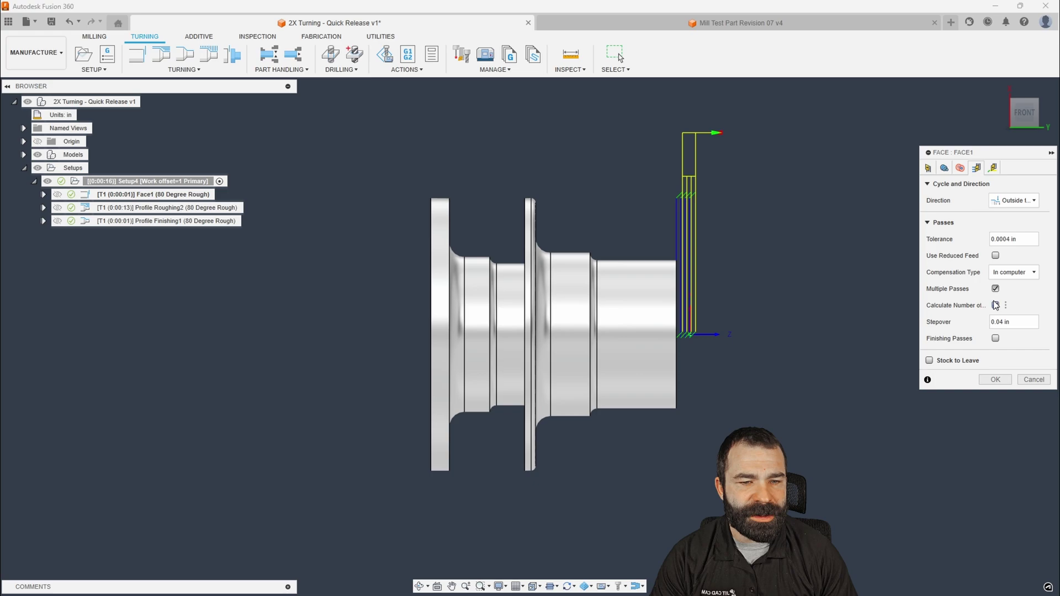
pyautogui.click(995, 306)
pyautogui.click(995, 380)
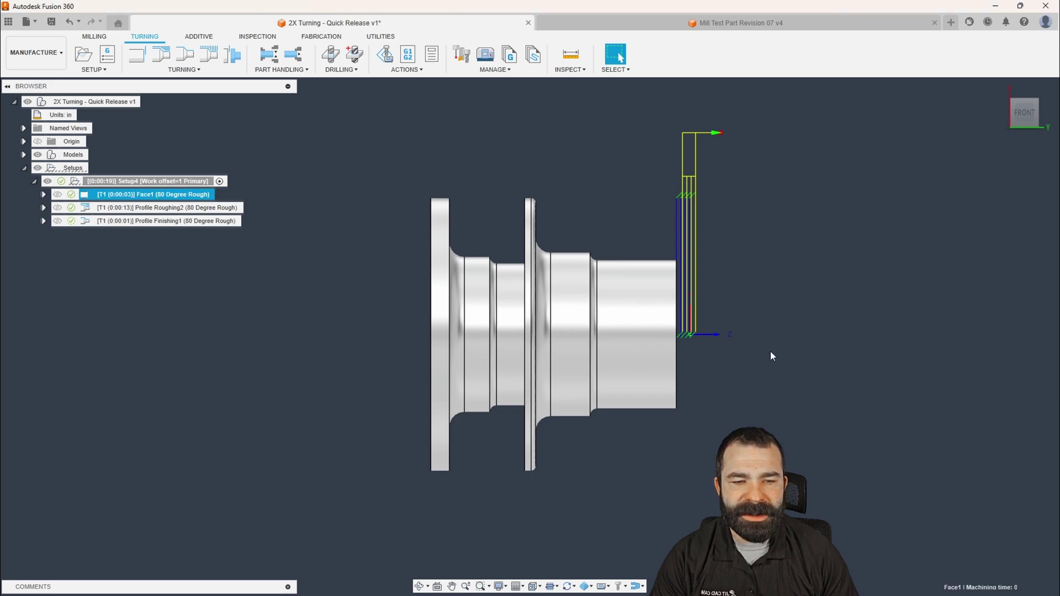
# Enlarge Setup4's stock diameter to 2.75 in and preview the three toolpaths from the front
pyautogui.doubleClick(76, 181)
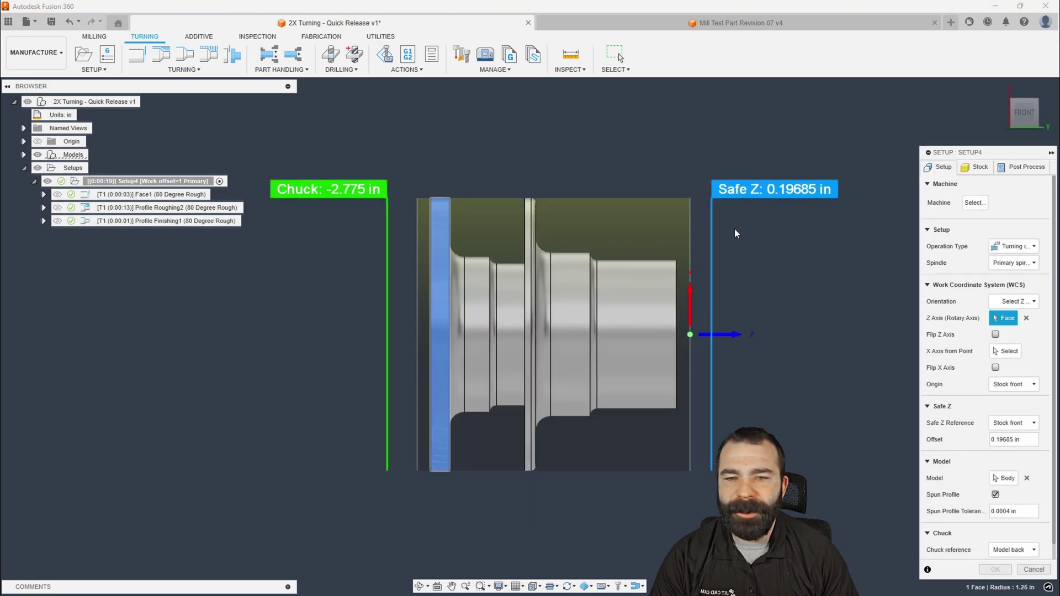
pyautogui.click(976, 167)
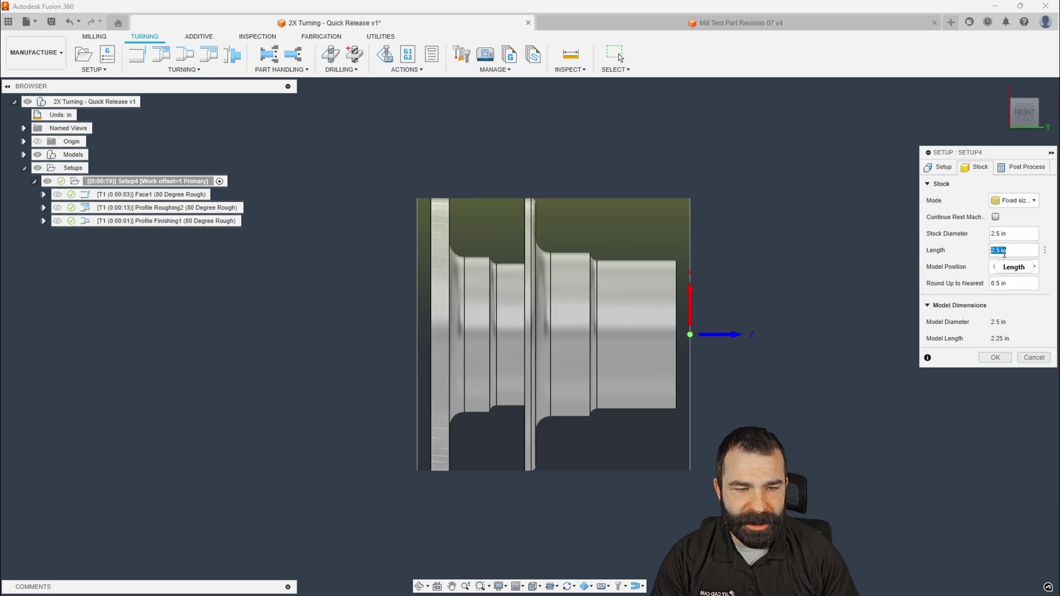
pyautogui.tripleClick(1005, 235)
pyautogui.write('2.75')
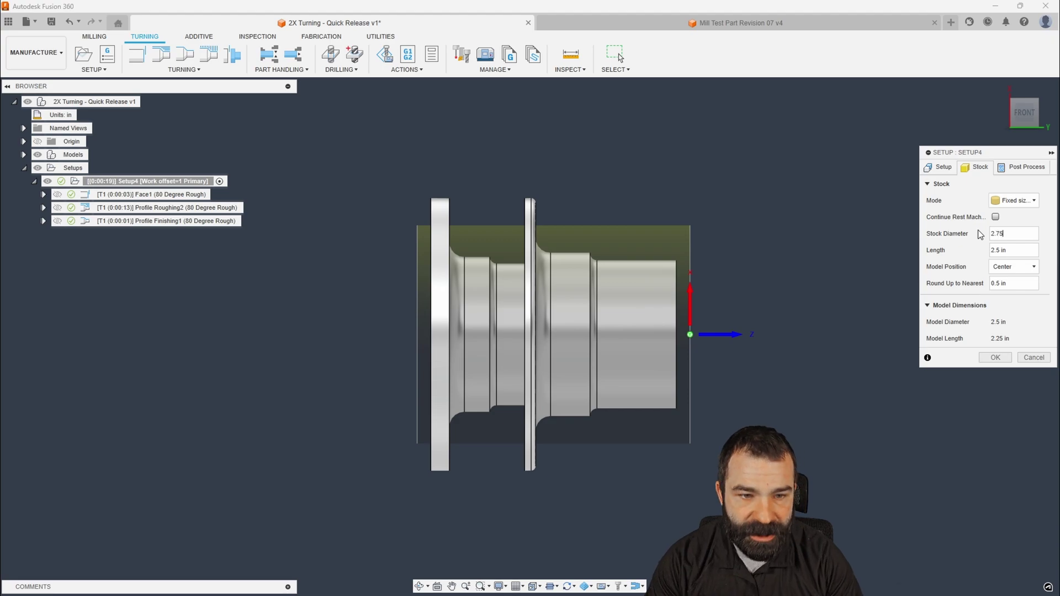
pyautogui.press('Return')
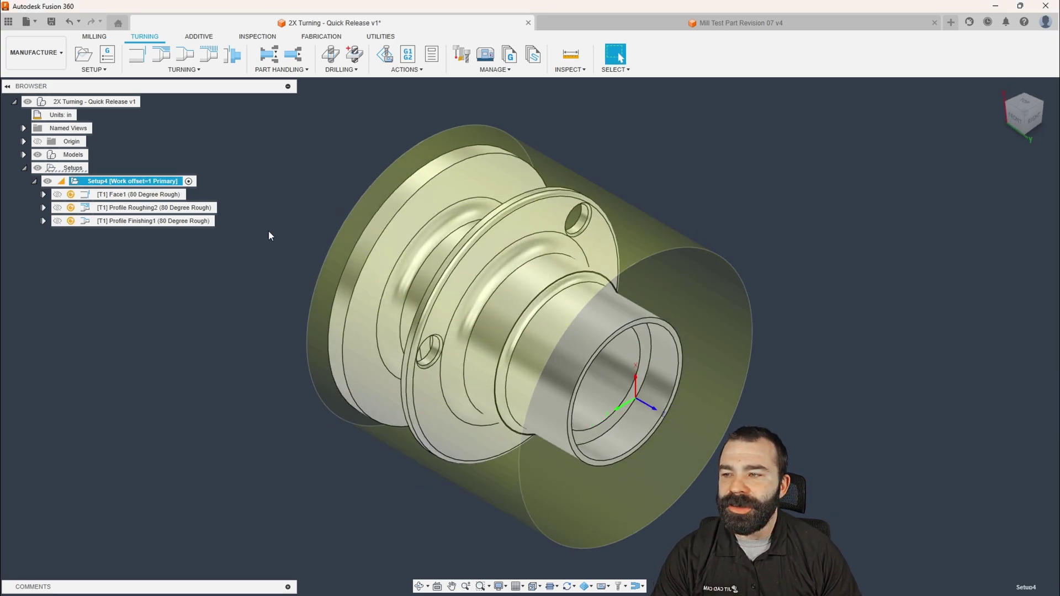
pyautogui.click(1013, 117)
pyautogui.click(142, 195)
pyautogui.click(140, 208)
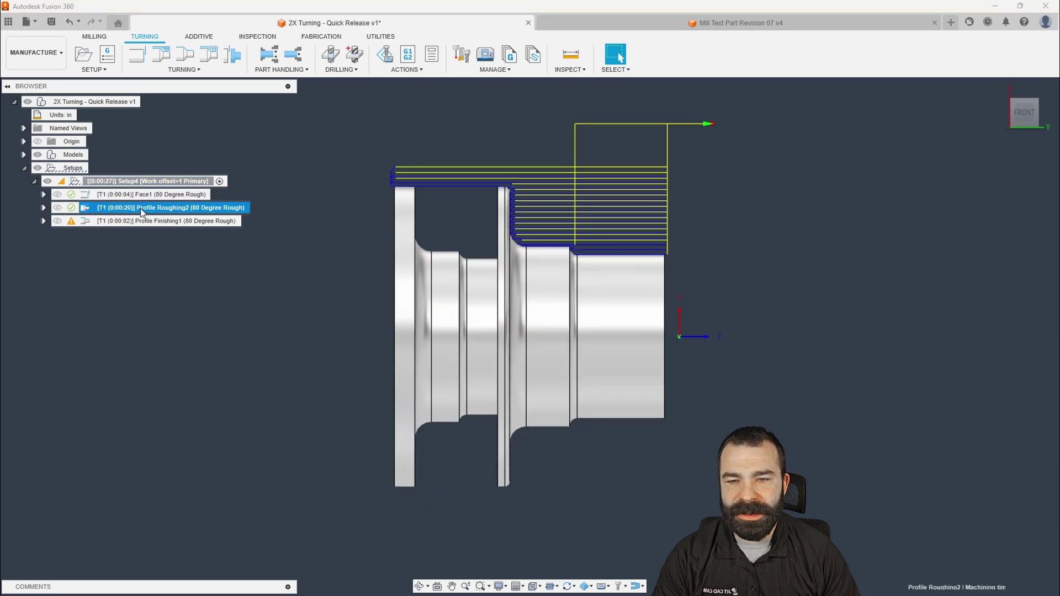
pyautogui.click(141, 218)
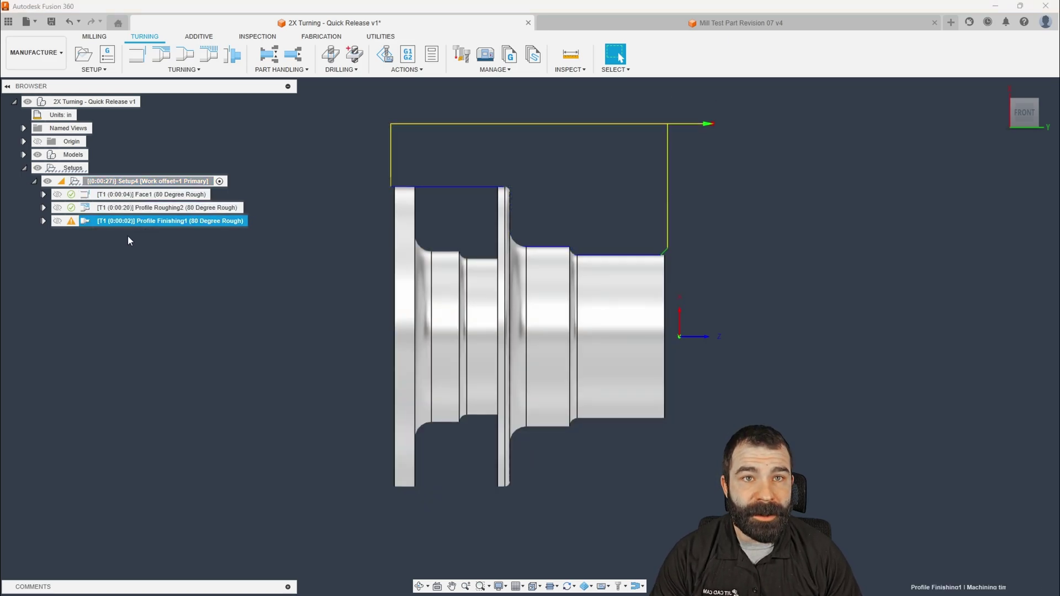
# Regenerate Profile Finishing1 to clear its warning and select all three operations
pyautogui.doubleClick(82, 221)
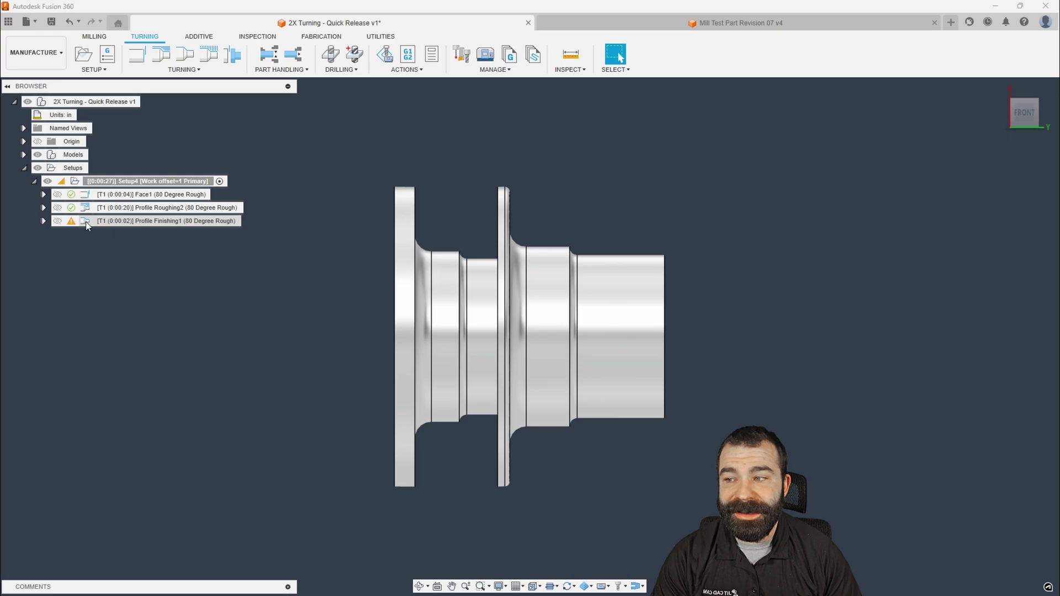
pyautogui.click(976, 168)
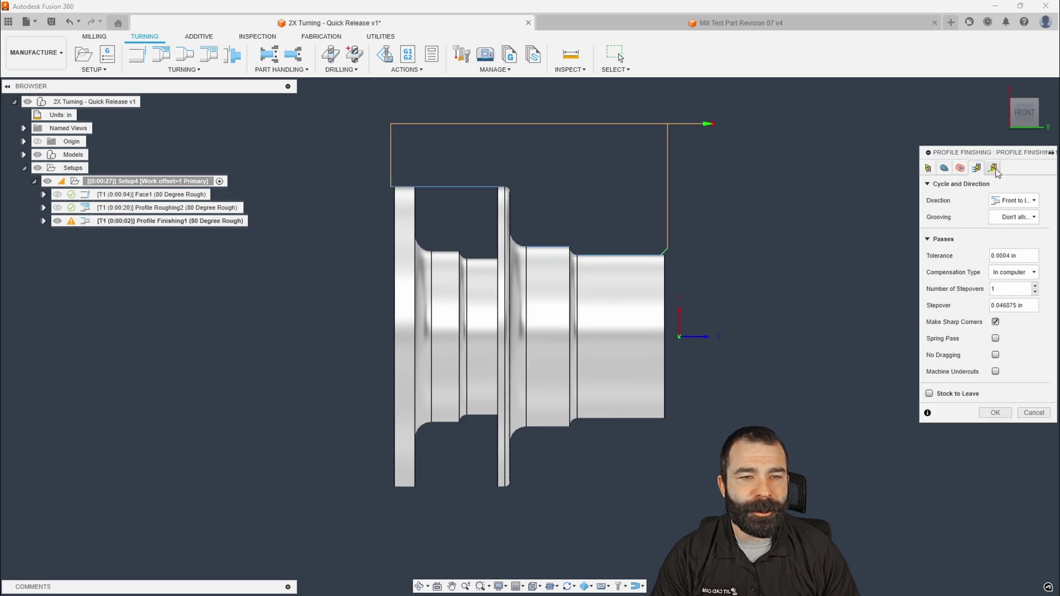
pyautogui.click(993, 168)
pyautogui.click(996, 479)
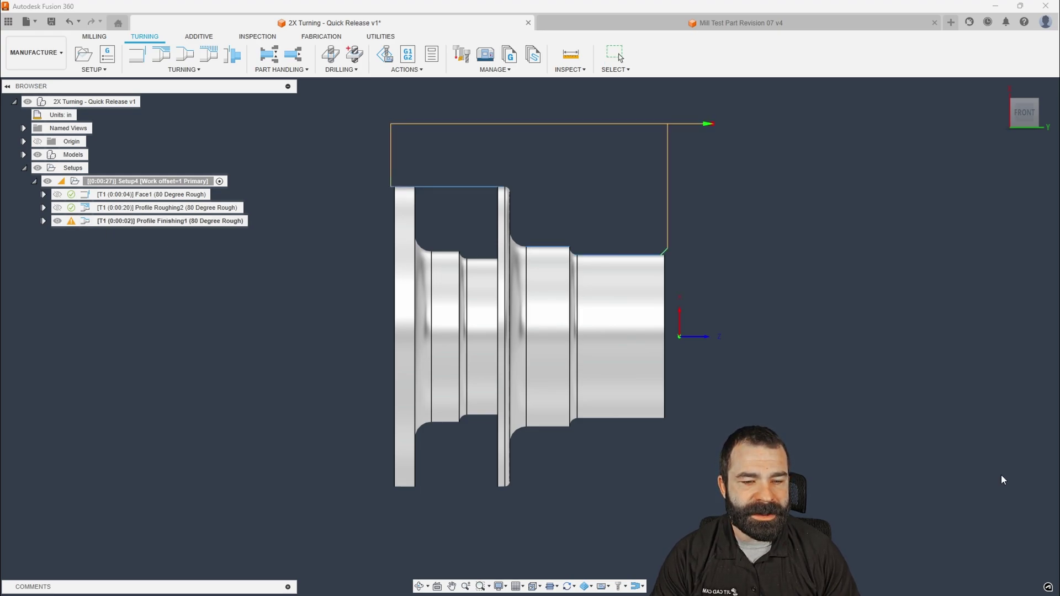
pyautogui.keyDown('shift'); pyautogui.click(130, 197); pyautogui.keyUp('shift')
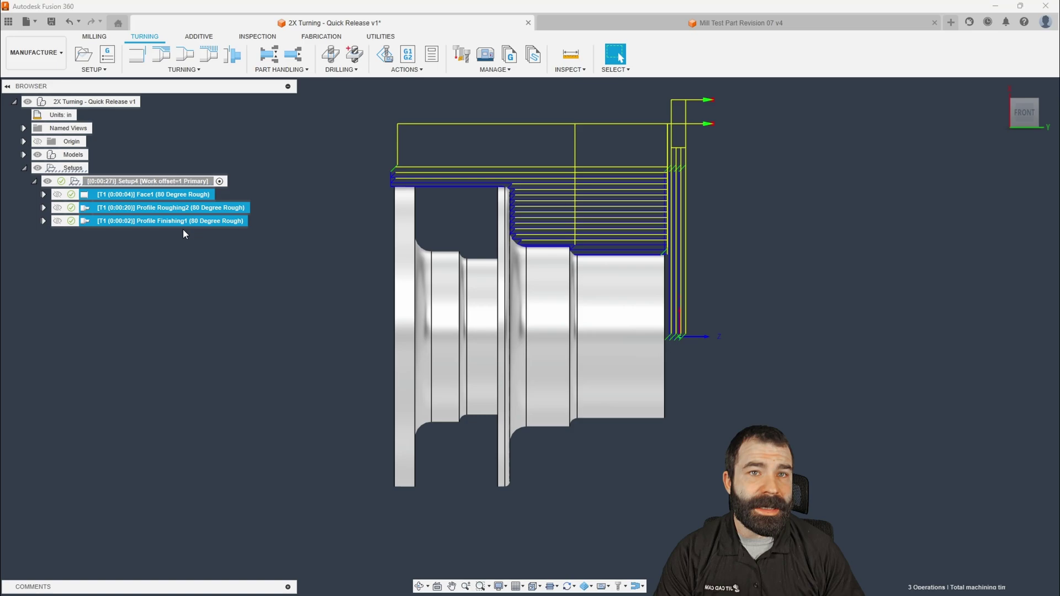
# Store Face1, Profile Roughing2 and Profile Finishing1 as Cloud template '2axis Lathe OD Rough Finish'
pyautogui.rightClick(149, 210)
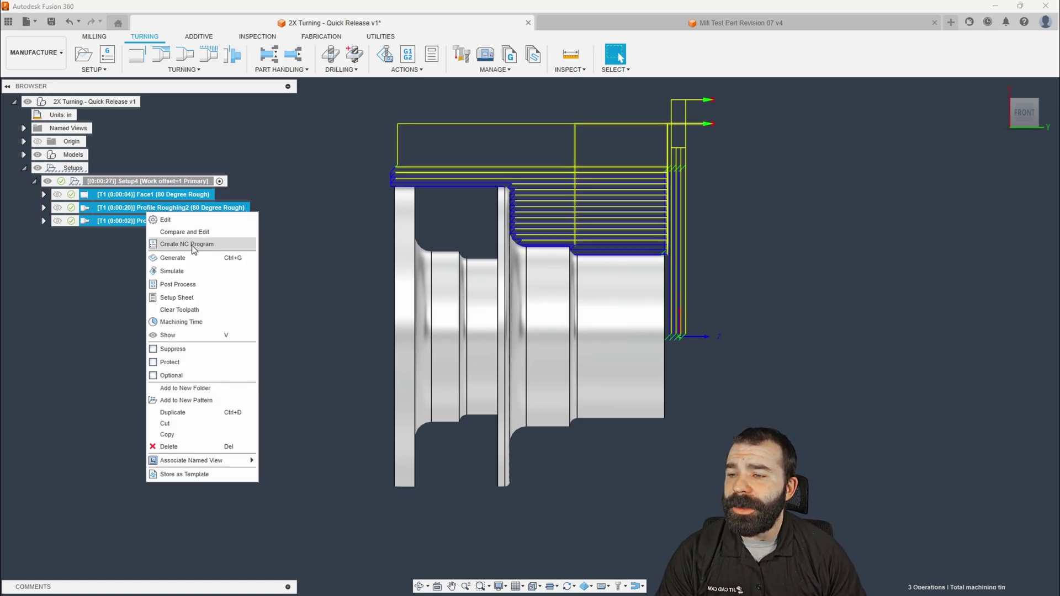
pyautogui.click(191, 476)
pyautogui.press('BackSpace')
pyautogui.press('BackSpace')
pyautogui.press('BackSpace')
pyautogui.press('BackSpace')
pyautogui.press('BackSpace')
pyautogui.press('BackSpace')
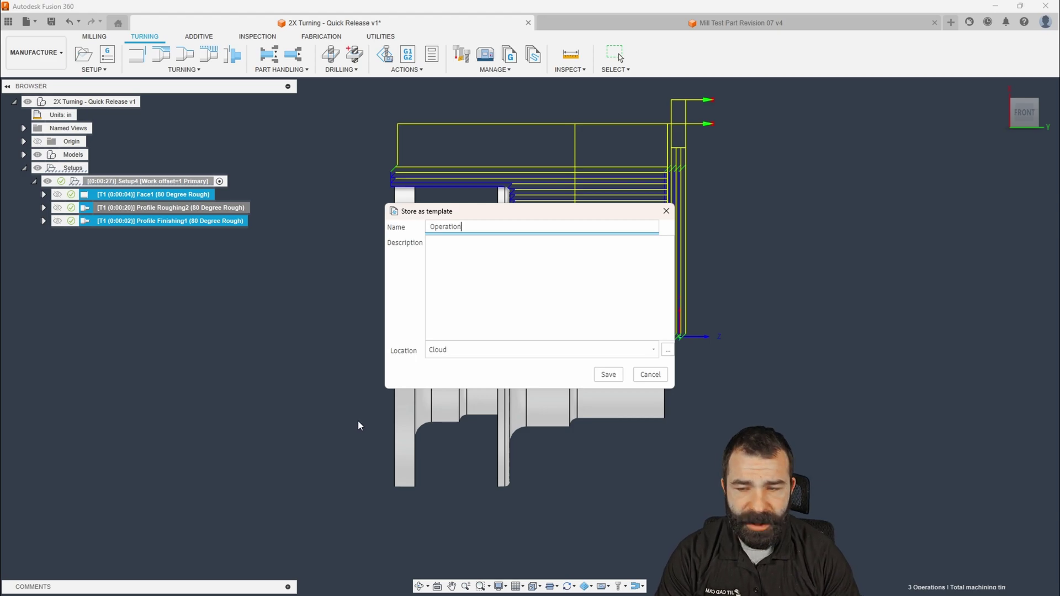
pyautogui.press('BackSpace')
pyautogui.press('BackSpace')
pyautogui.press('BackSpace')
pyautogui.press('BackSpace')
pyautogui.write('2')
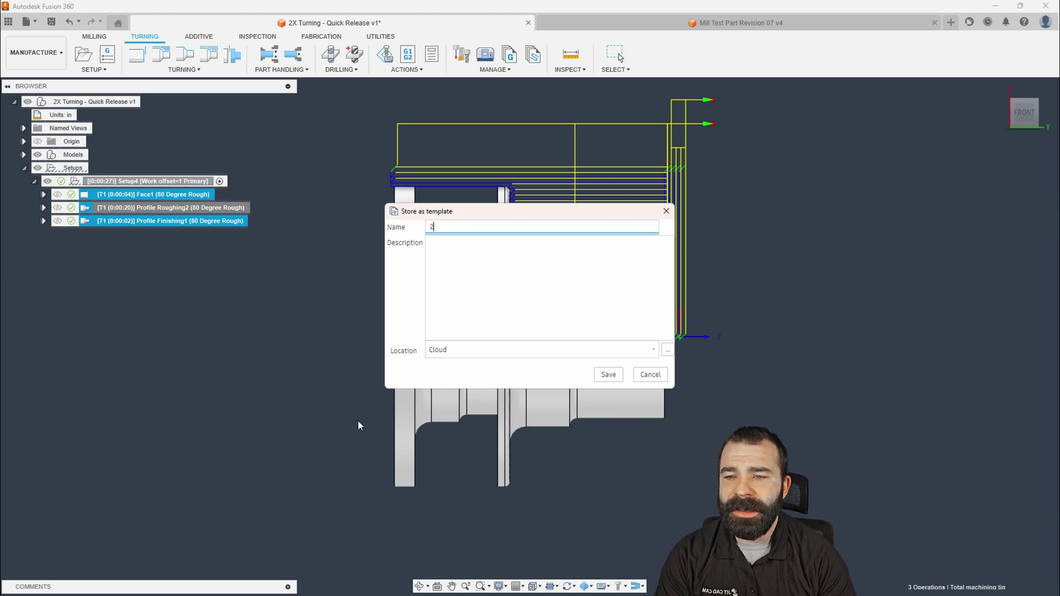
pyautogui.write('axis Lathe OD Rough Finish')
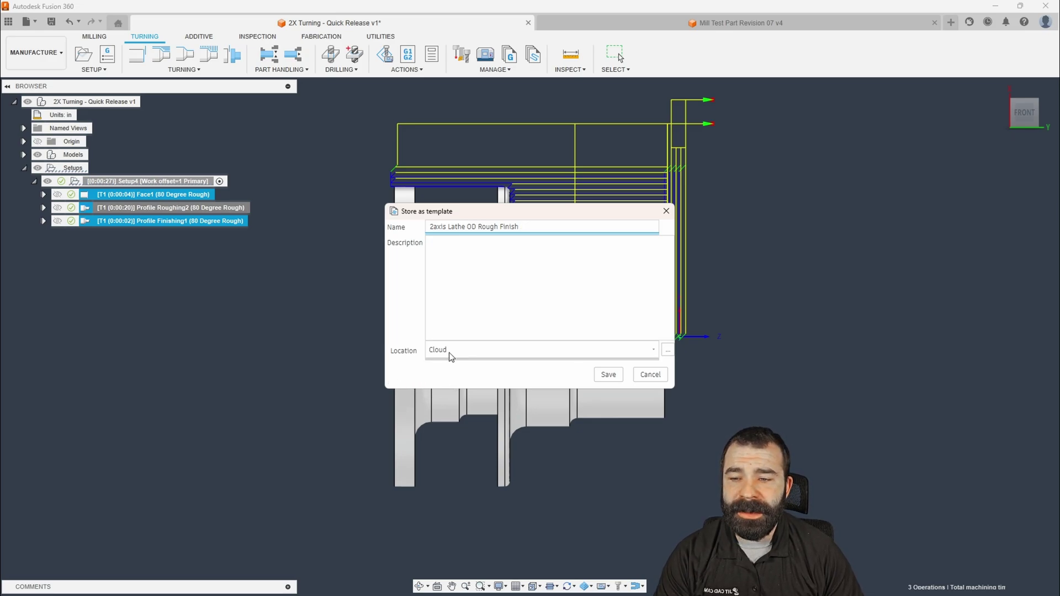
pyautogui.click(607, 376)
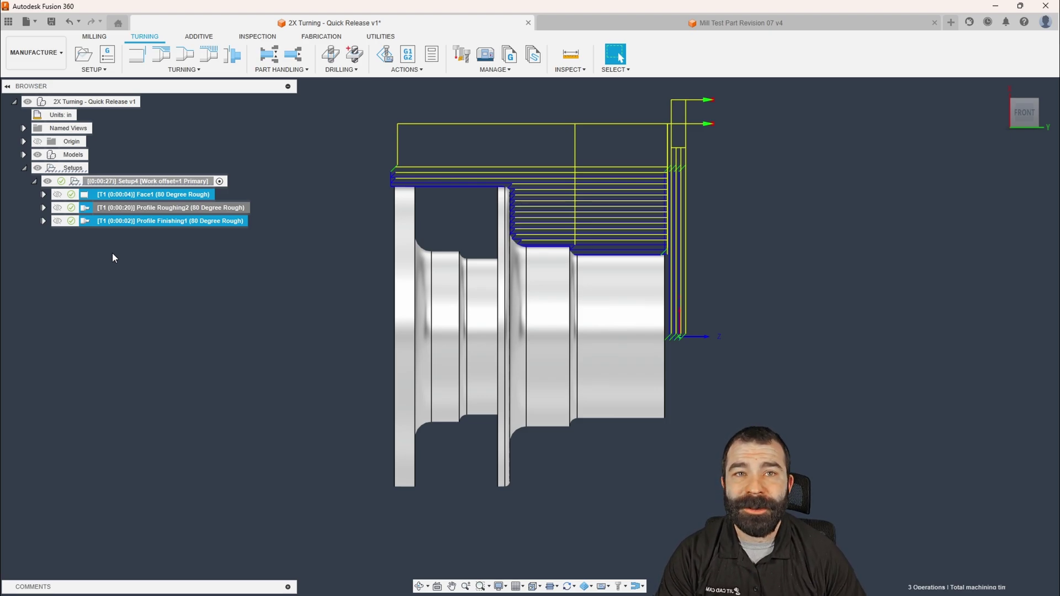
# Delete the three turning operations and the empty Setup4
pyautogui.click(191, 304)
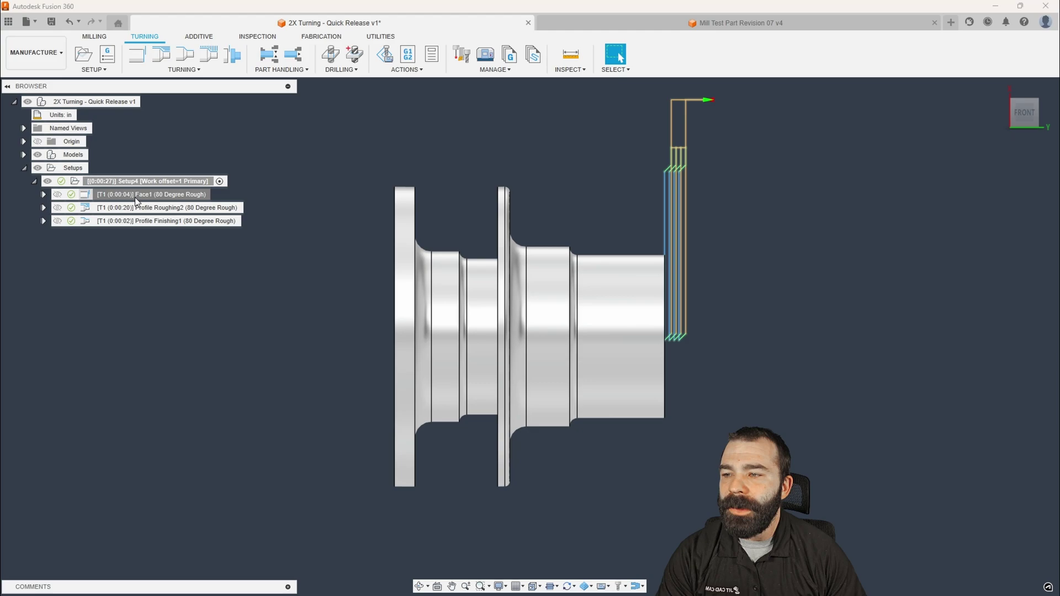
pyautogui.keyDown('shift'); pyautogui.click(147, 220); pyautogui.keyUp('shift')
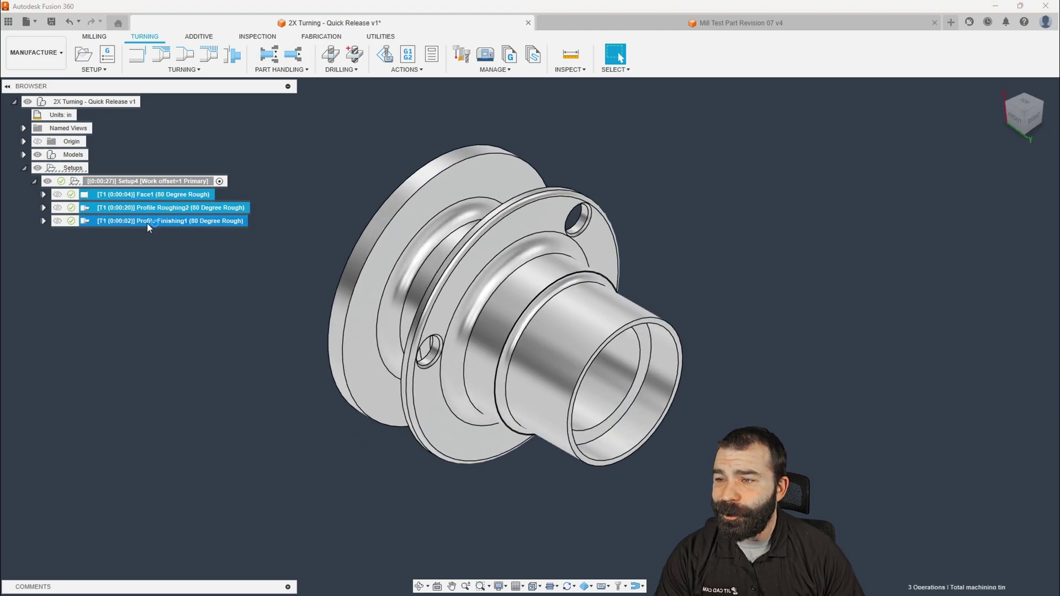
pyautogui.press('Delete')
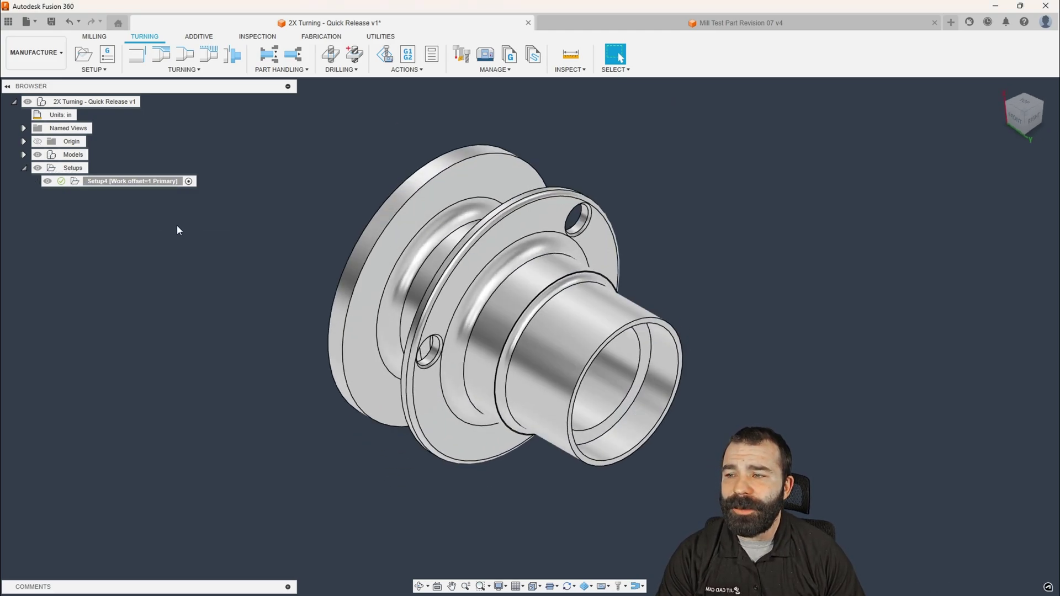
pyautogui.click(109, 184)
pyautogui.press('Delete')
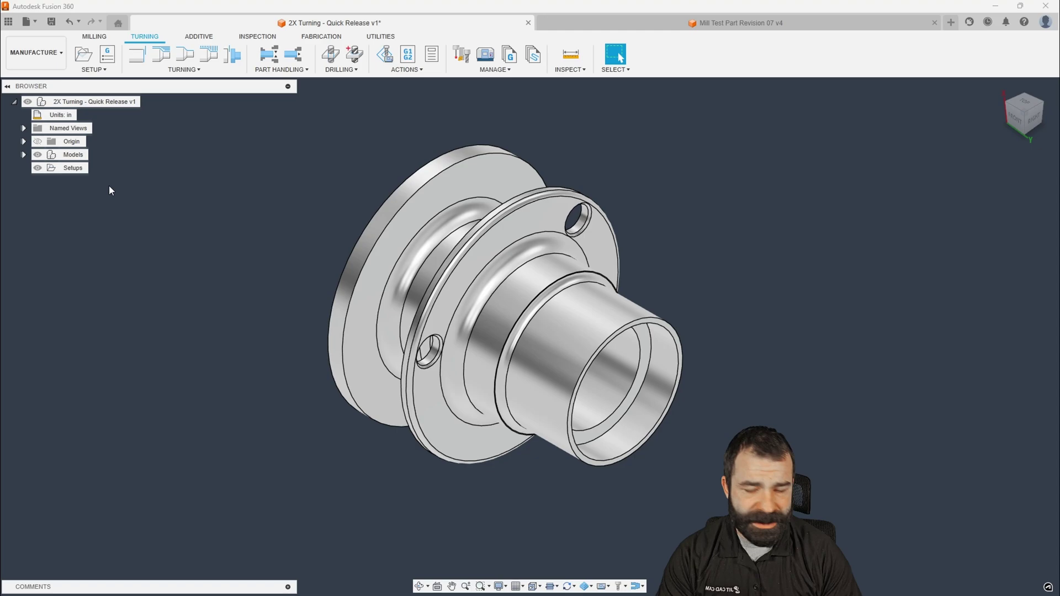
# Create Setup5 with 2.75 in stock and add the template's three turning operations
pyautogui.click(83, 53)
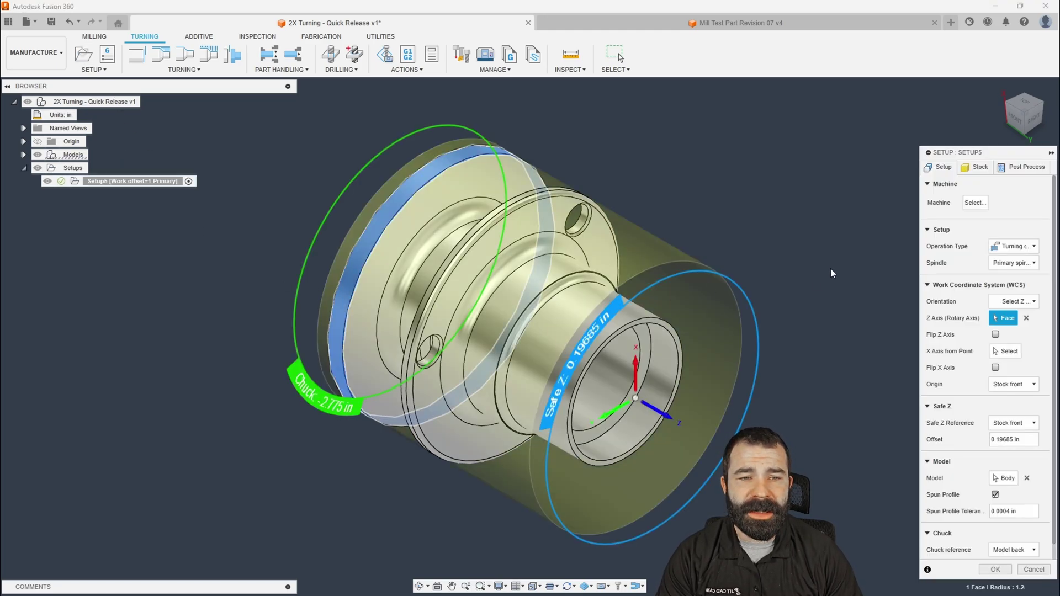
pyautogui.click(976, 166)
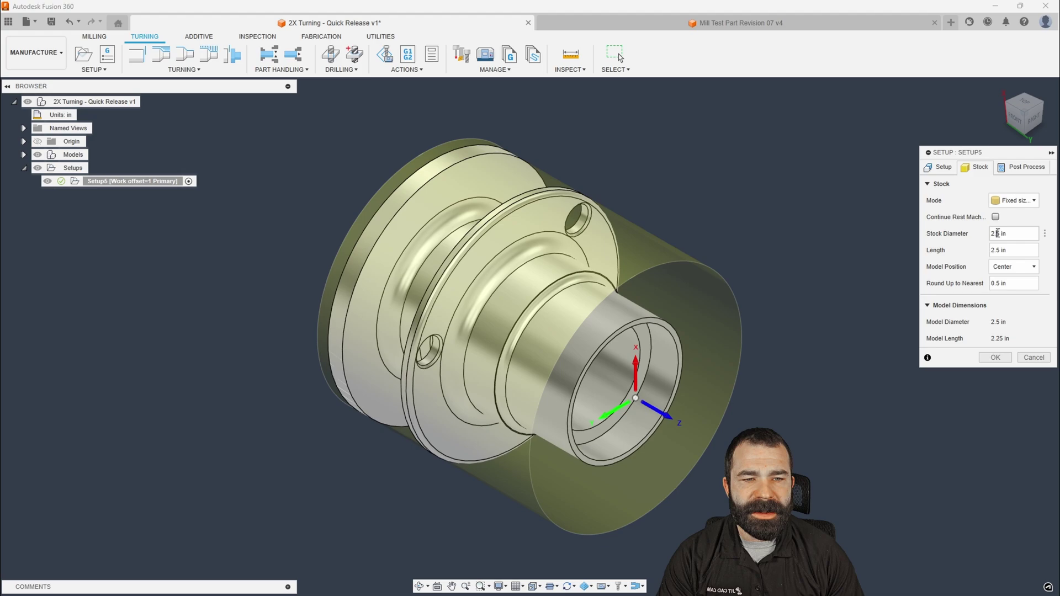
pyautogui.write('7')
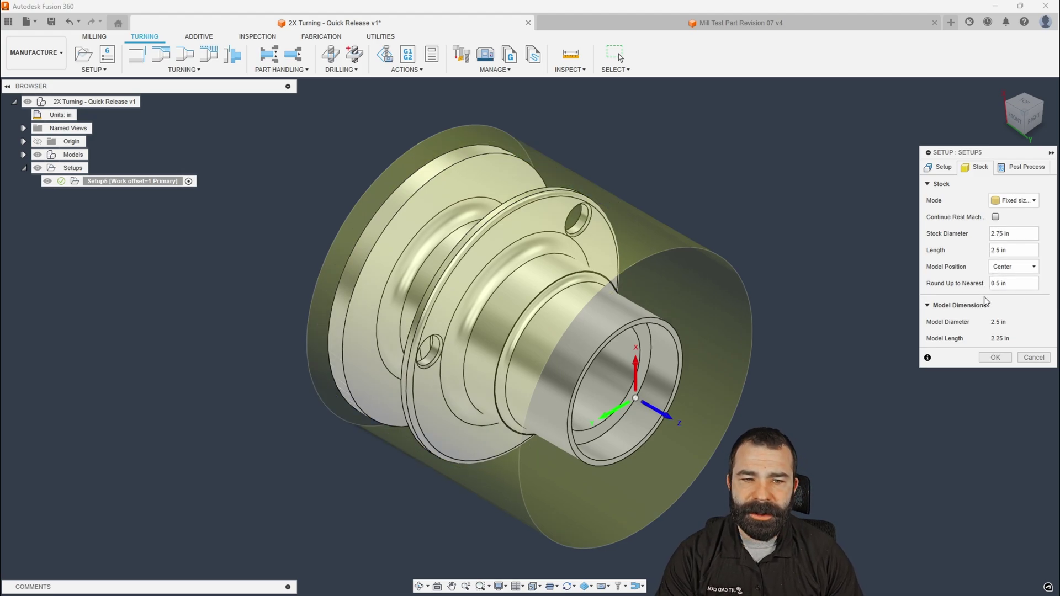
pyautogui.click(995, 357)
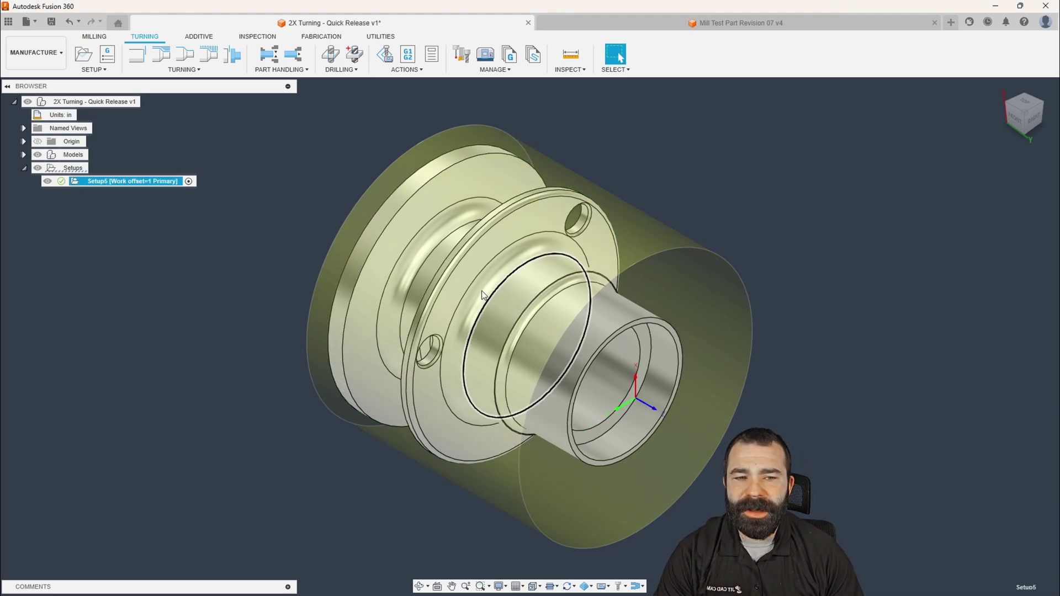
pyautogui.rightClick(106, 184)
pyautogui.moveTo(213, 225)
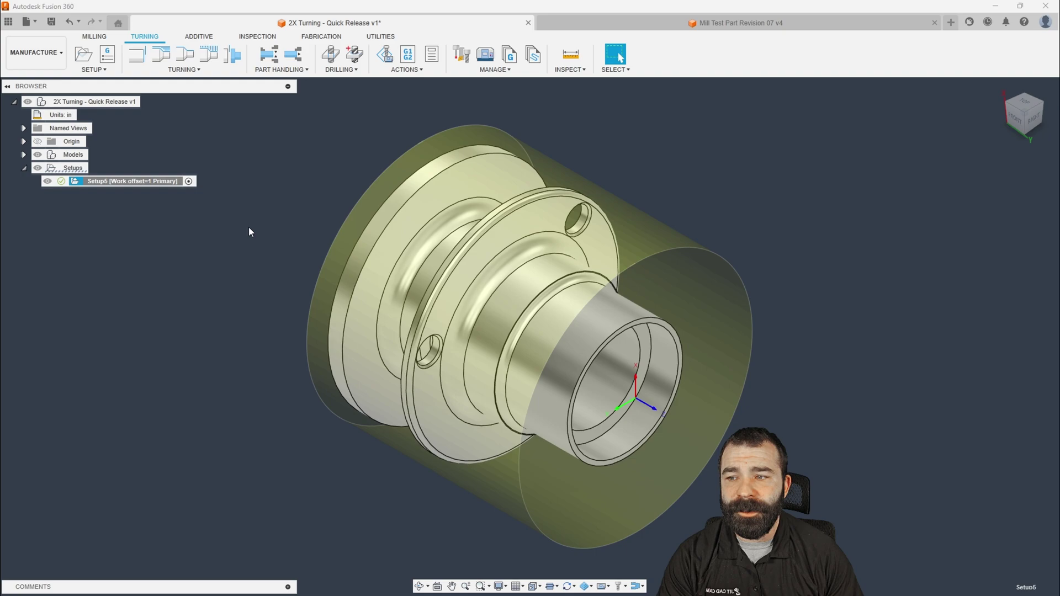
# Preview Setup5's three toolpaths from the front, then switch to Mill Test Part Revision 07 v4
pyautogui.click(1025, 128)
pyautogui.click(167, 196)
pyautogui.click(160, 208)
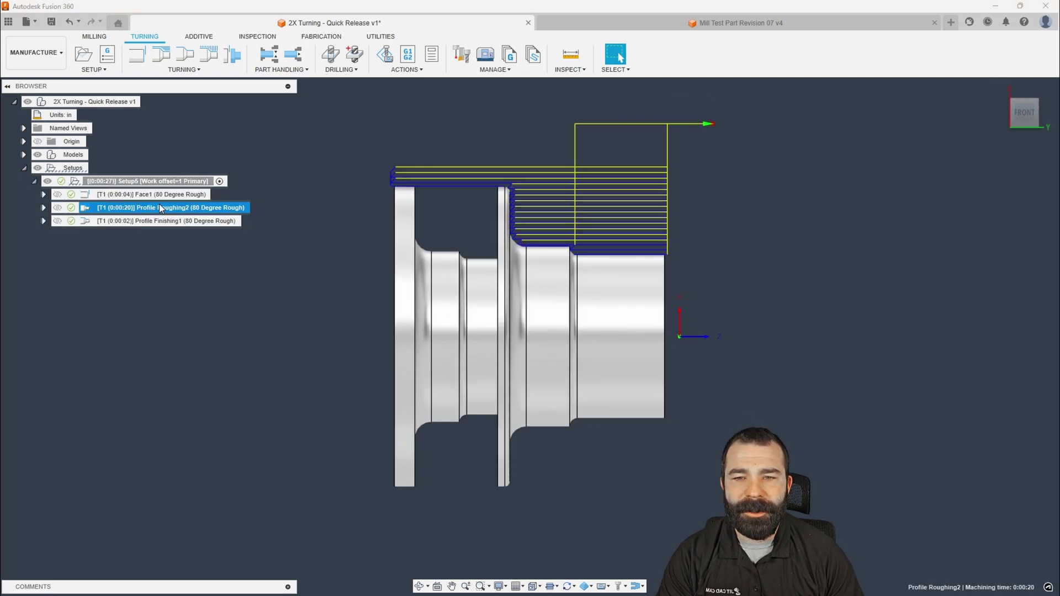
pyautogui.click(161, 220)
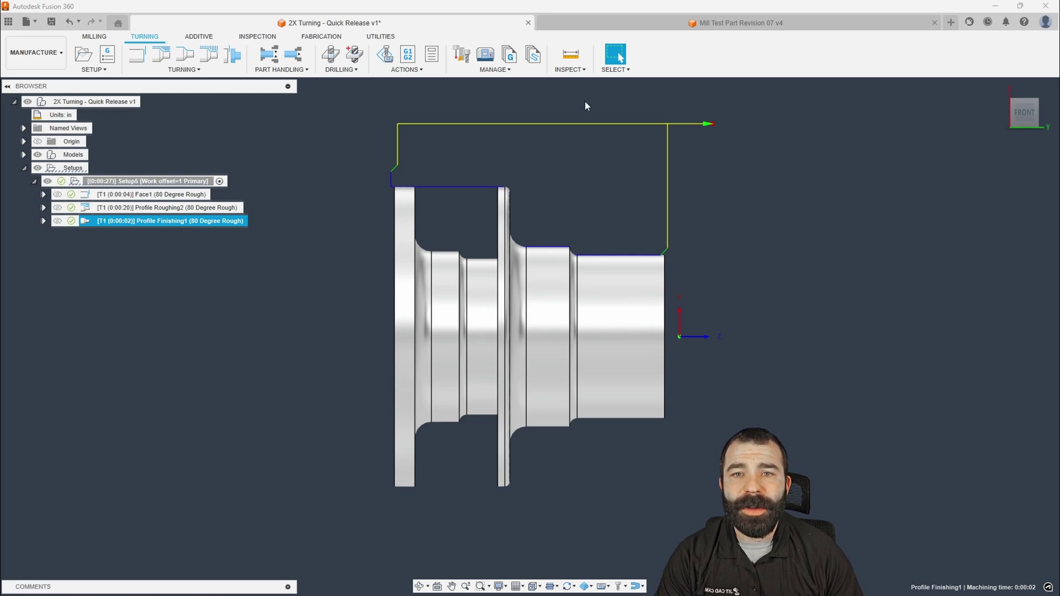
pyautogui.hotkey('ctrl', 'Tab')
pyautogui.click(160, 207)
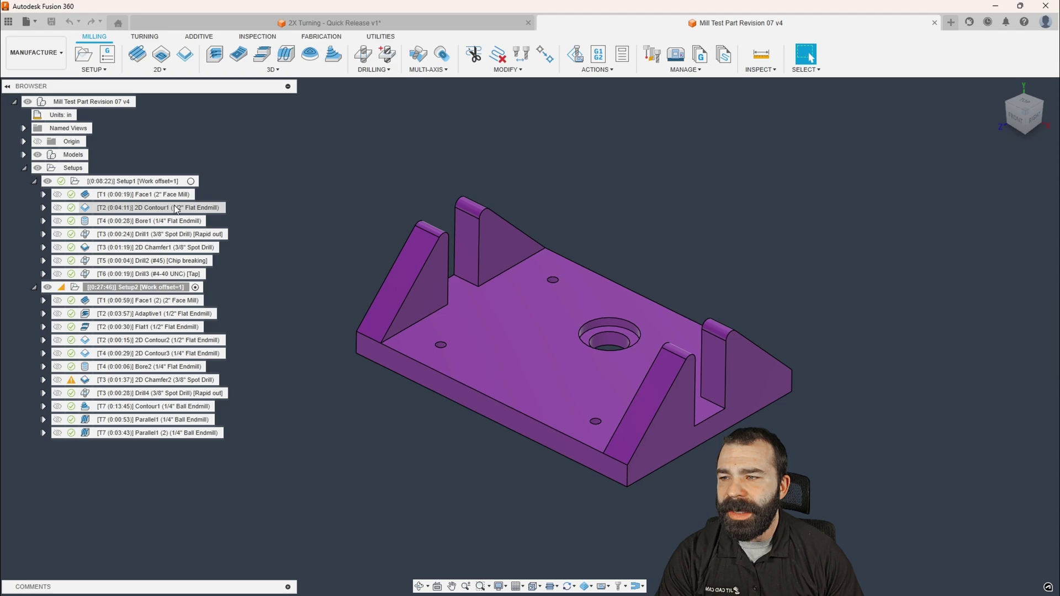
pyautogui.click(159, 195)
pyautogui.click(157, 181)
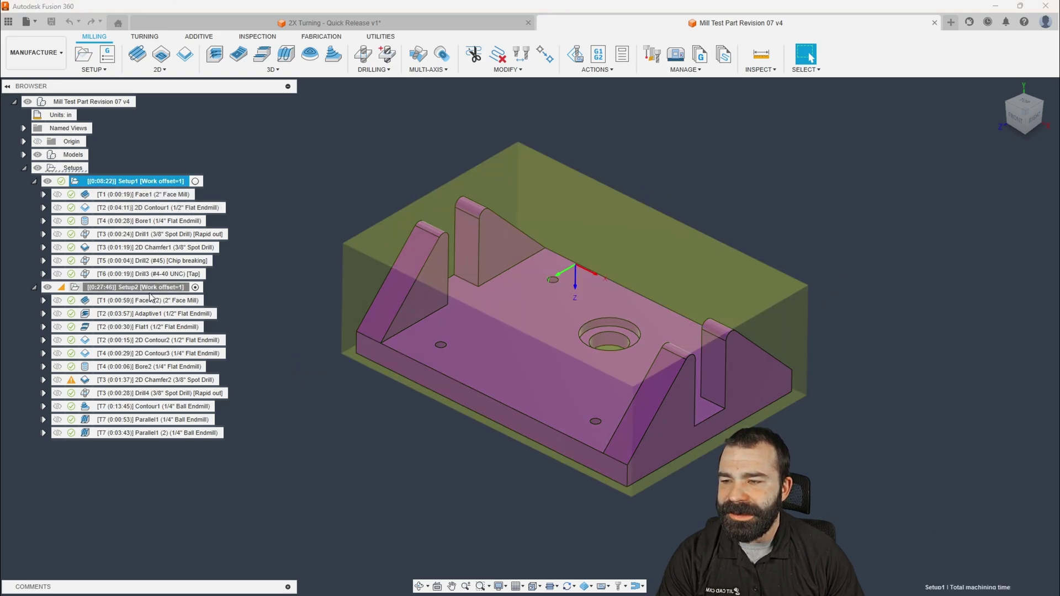
pyautogui.keyDown('ctrl'); pyautogui.click(155, 287); pyautogui.keyUp('ctrl')
pyautogui.press('Delete')
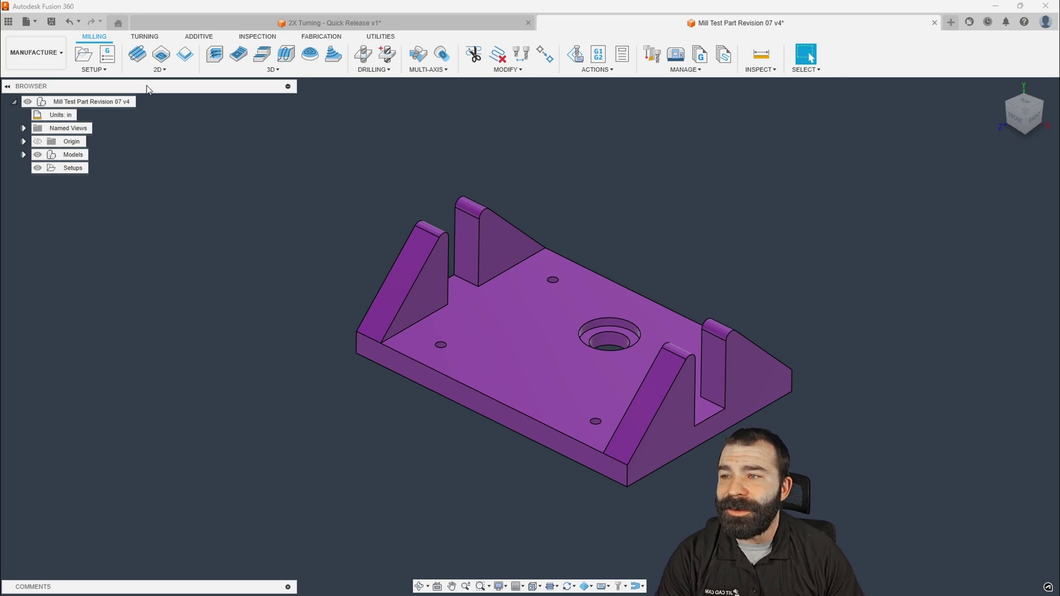
pyautogui.click(84, 54)
pyautogui.click(1016, 285)
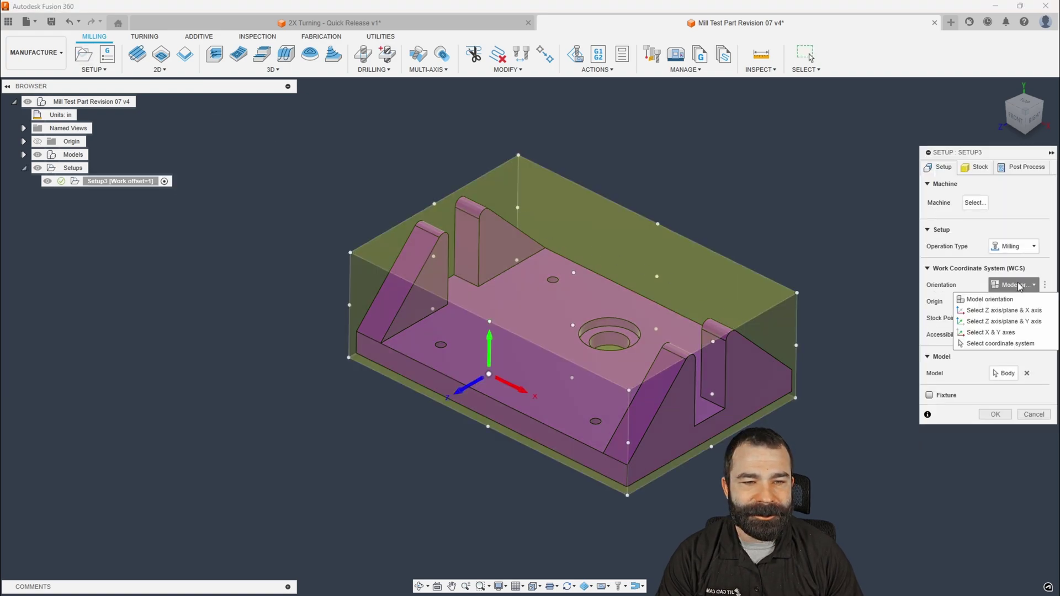
pyautogui.click(1005, 311)
pyautogui.click(580, 310)
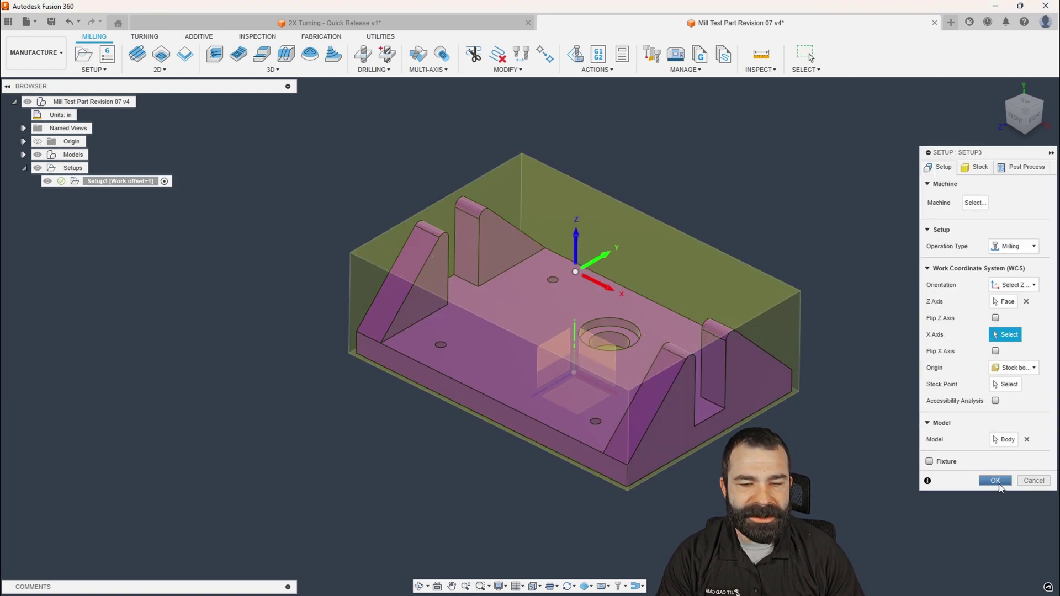
pyautogui.click(976, 168)
pyautogui.click(1014, 200)
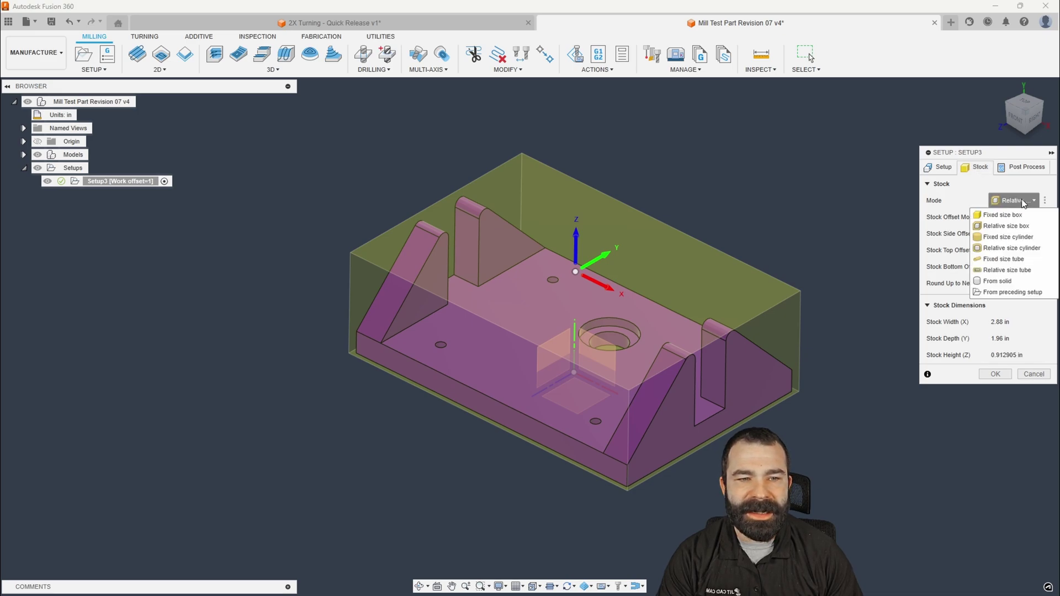
pyautogui.click(996, 222)
pyautogui.click(999, 422)
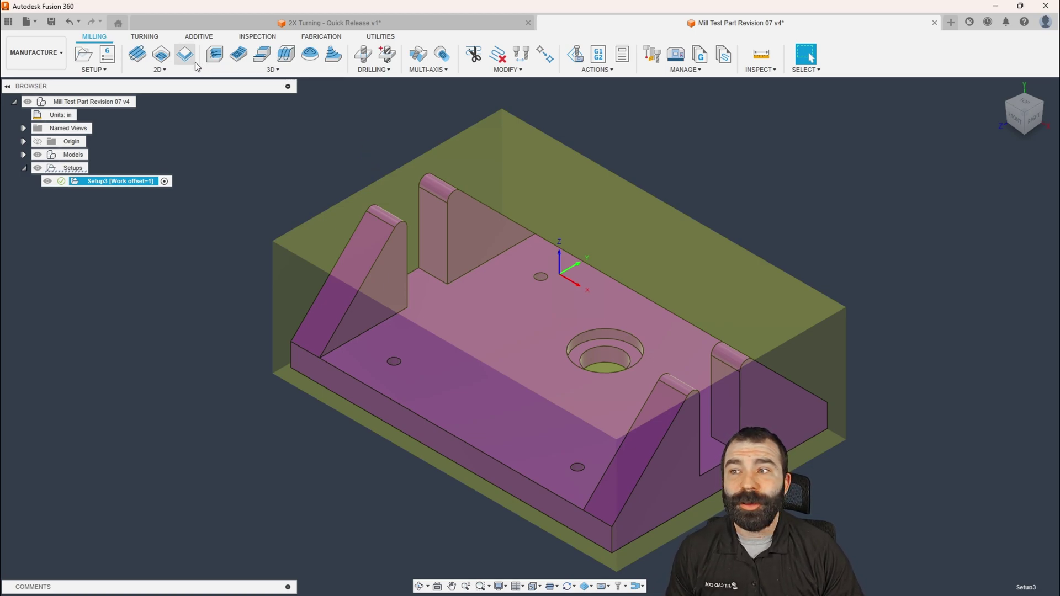
# Add a Face3 facing operation using the 2" Face Mill
pyautogui.click(173, 69)
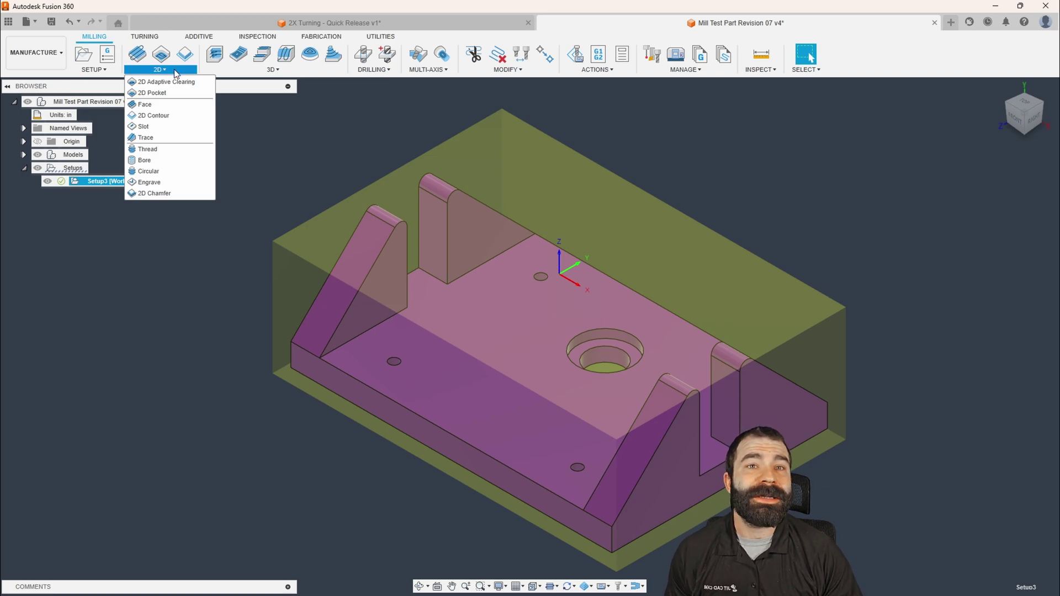
pyautogui.click(232, 70)
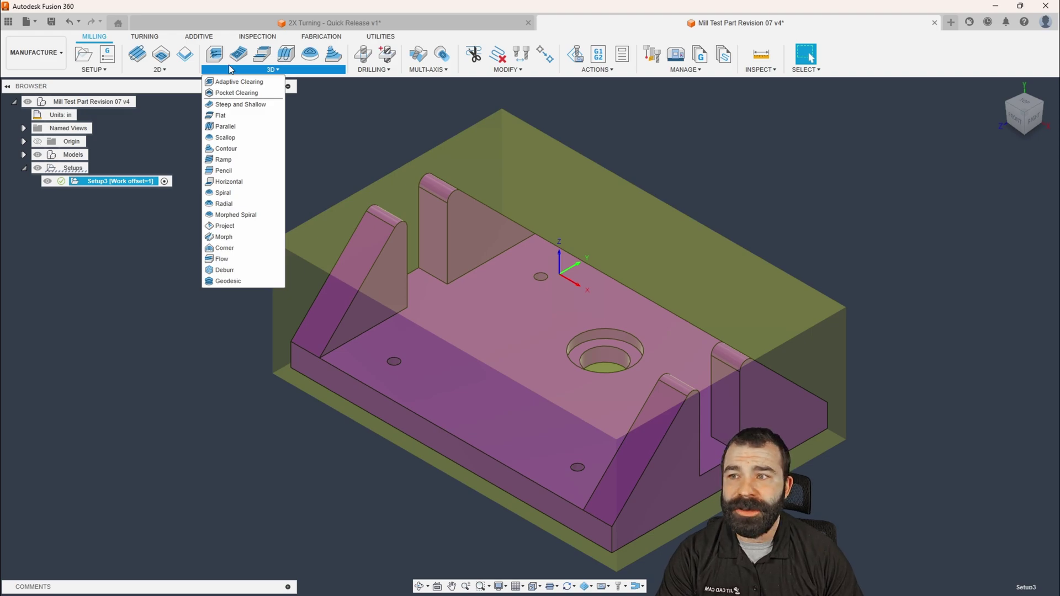
pyautogui.click(137, 54)
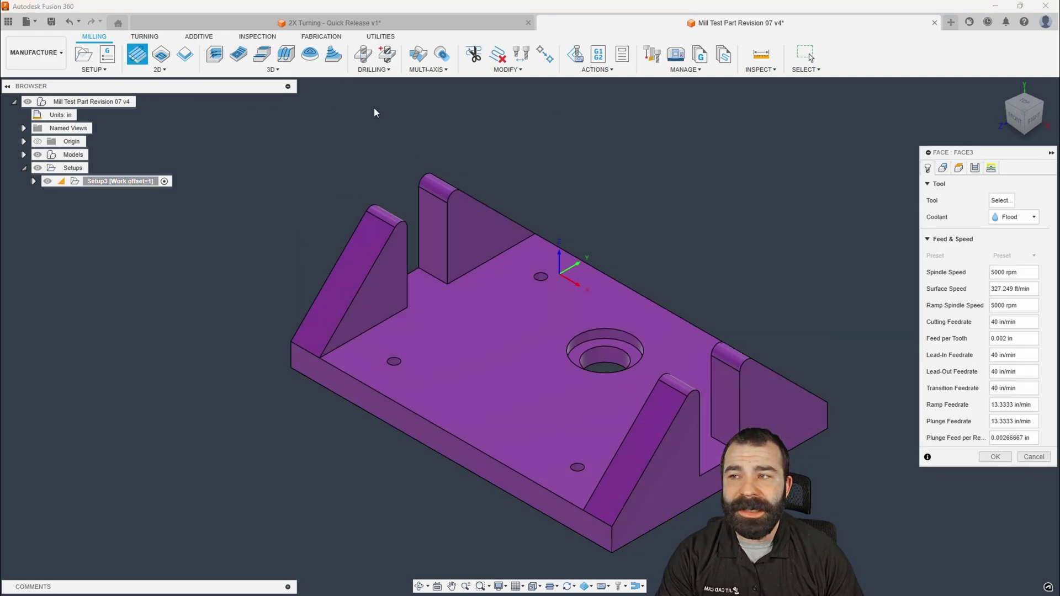
pyautogui.click(1002, 201)
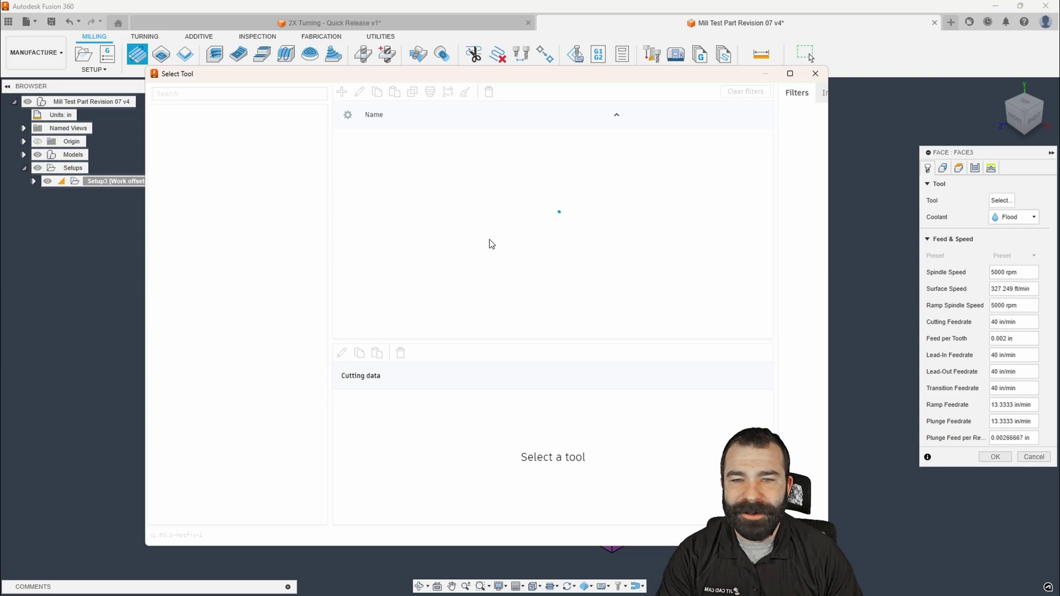
pyautogui.click(379, 215)
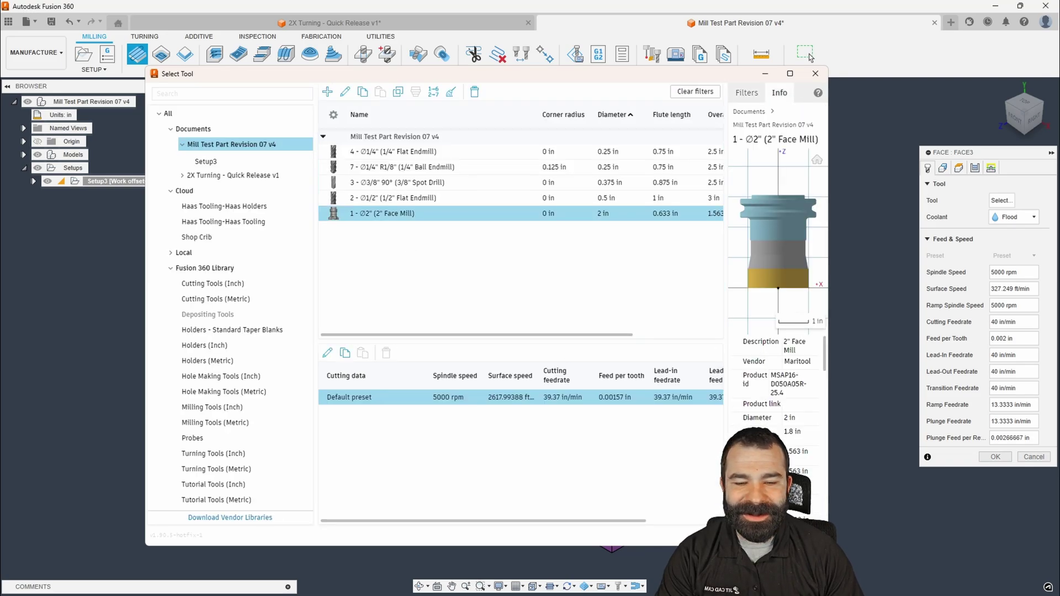
pyautogui.click(764, 531)
pyautogui.click(993, 473)
pyautogui.scroll(-2, 598, 323)
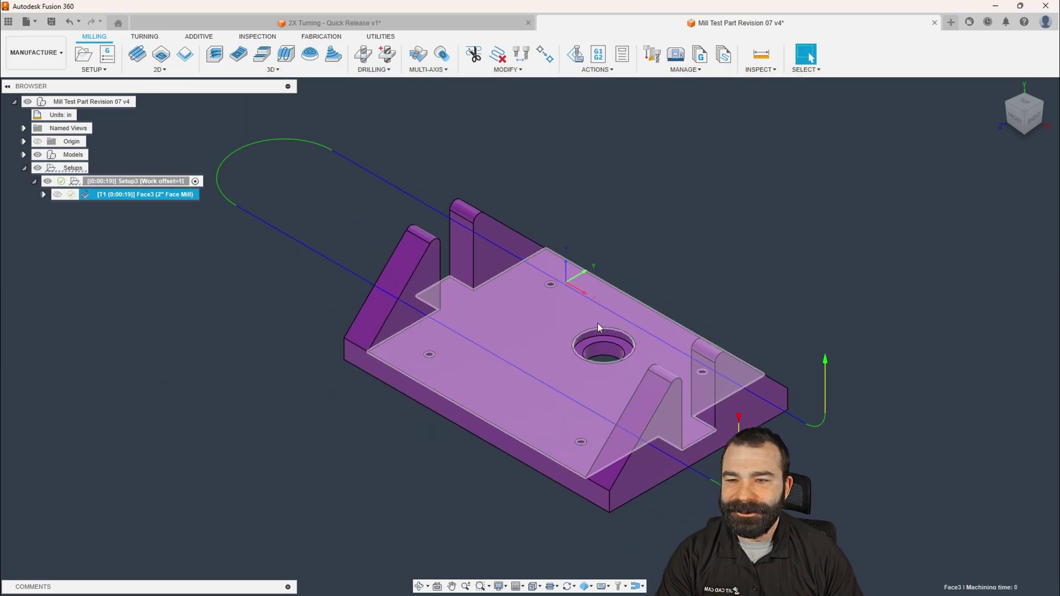
# Add an Adaptive2 clearing operation using the 1/2" Flat Endmill
pyautogui.click(215, 55)
pyautogui.click(997, 202)
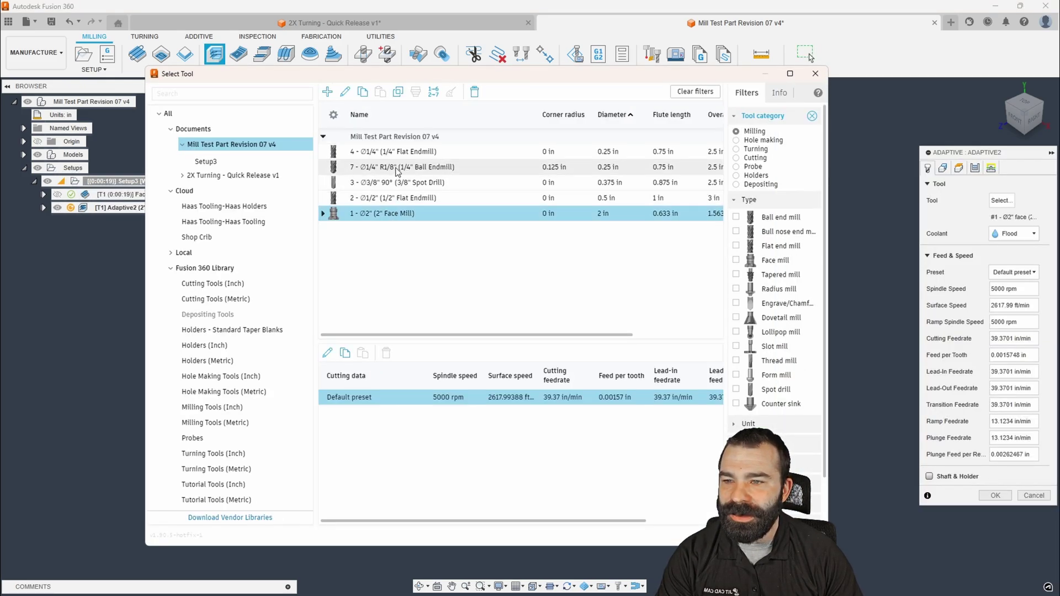
pyautogui.click(393, 197)
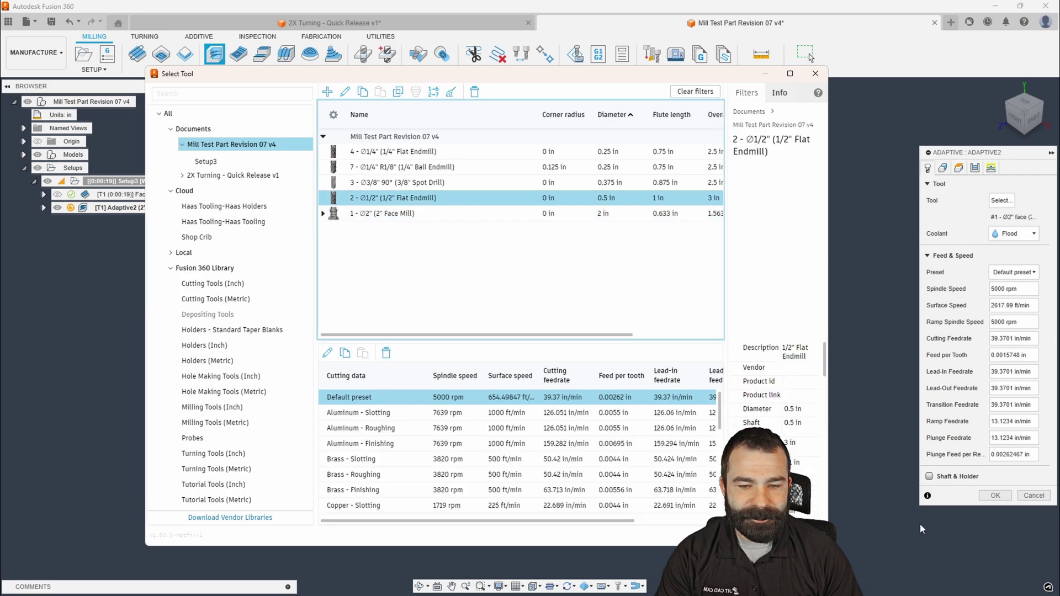
pyautogui.press('Return')
pyautogui.click(994, 496)
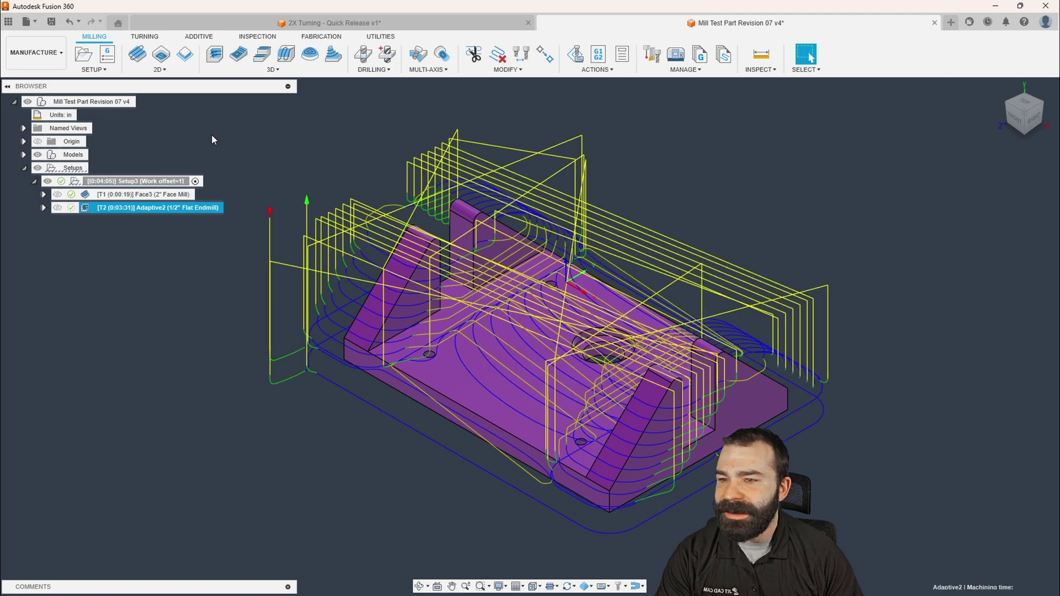
# Add Contour2 with Tool outside boundary containment and From Slope Angle 89, then inspect it
pyautogui.click(271, 69)
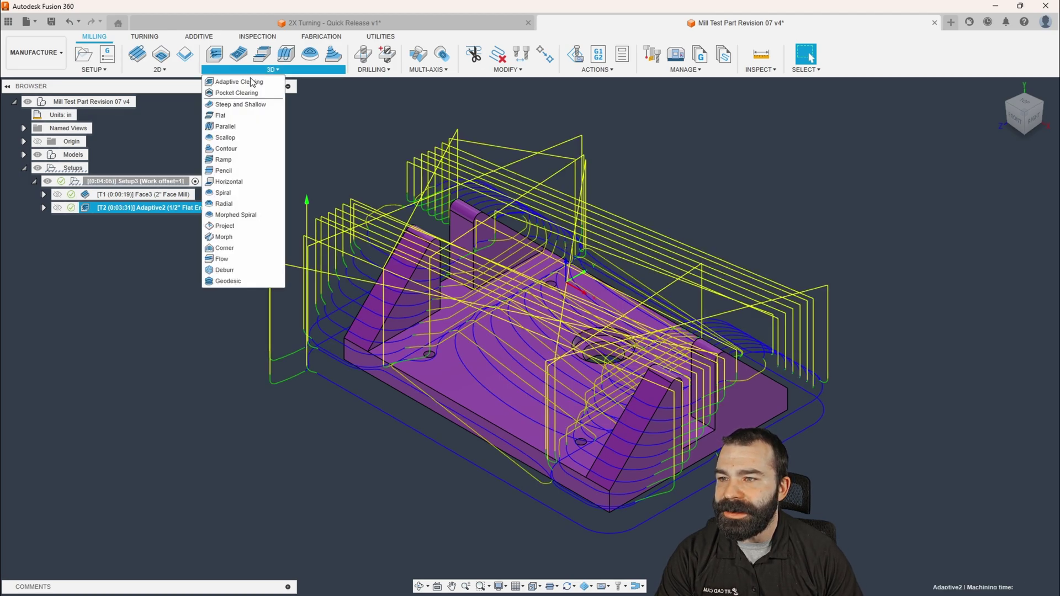
pyautogui.click(239, 148)
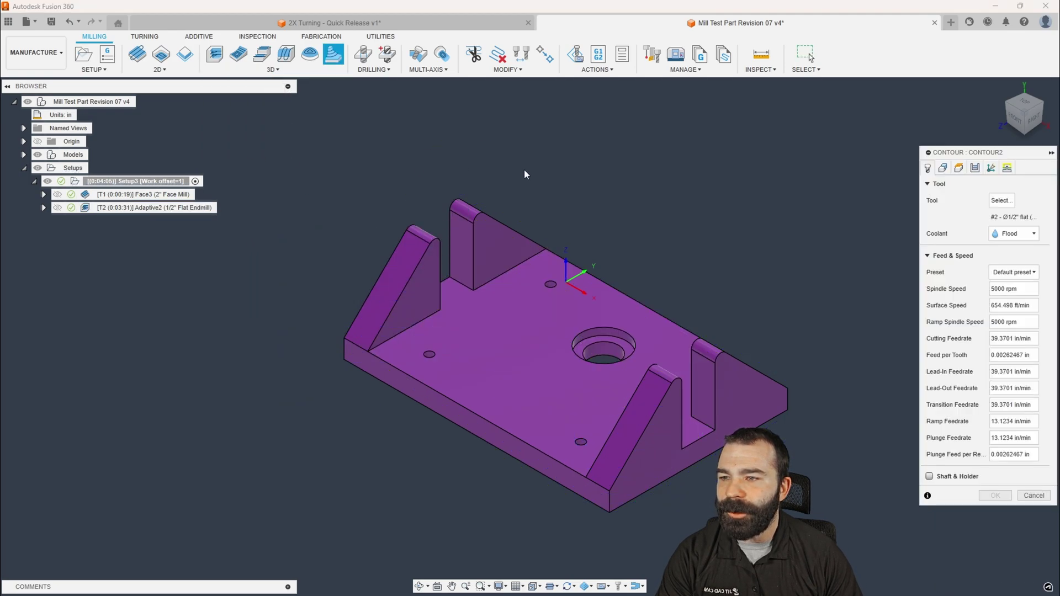
pyautogui.click(943, 169)
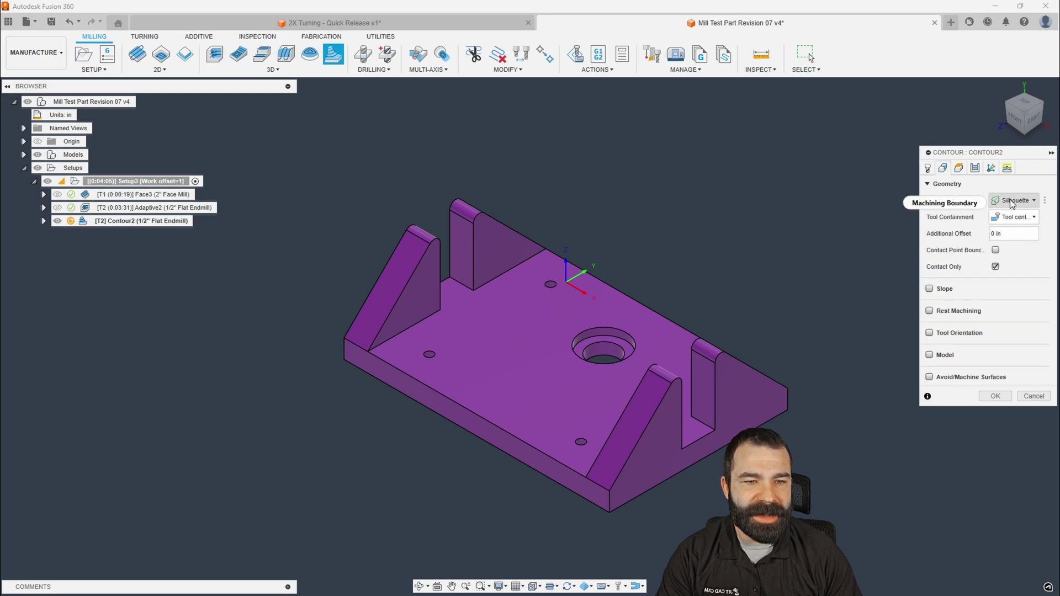
pyautogui.click(1014, 217)
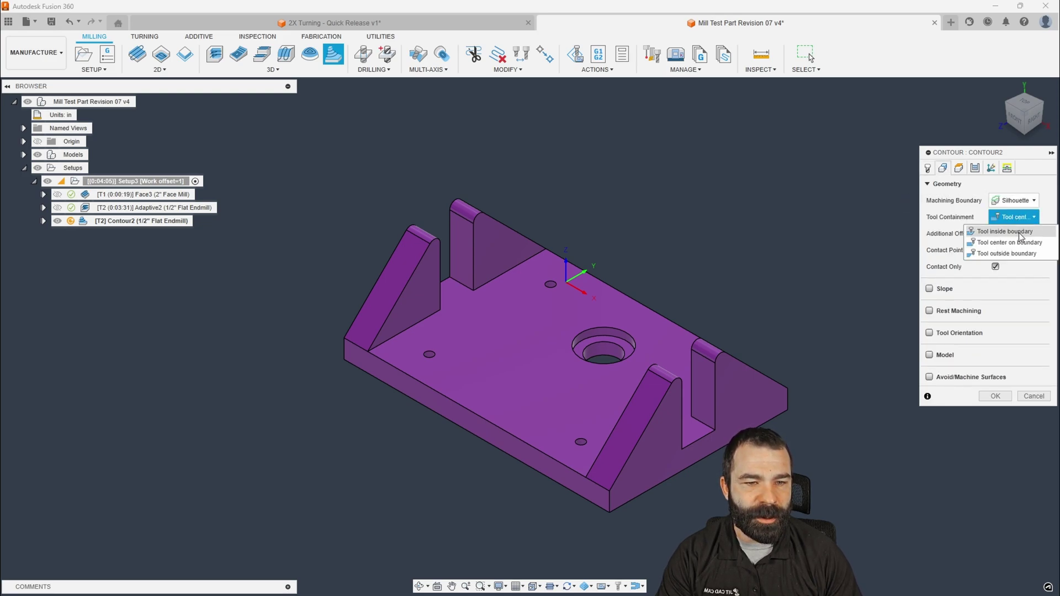
pyautogui.click(1025, 255)
pyautogui.click(930, 289)
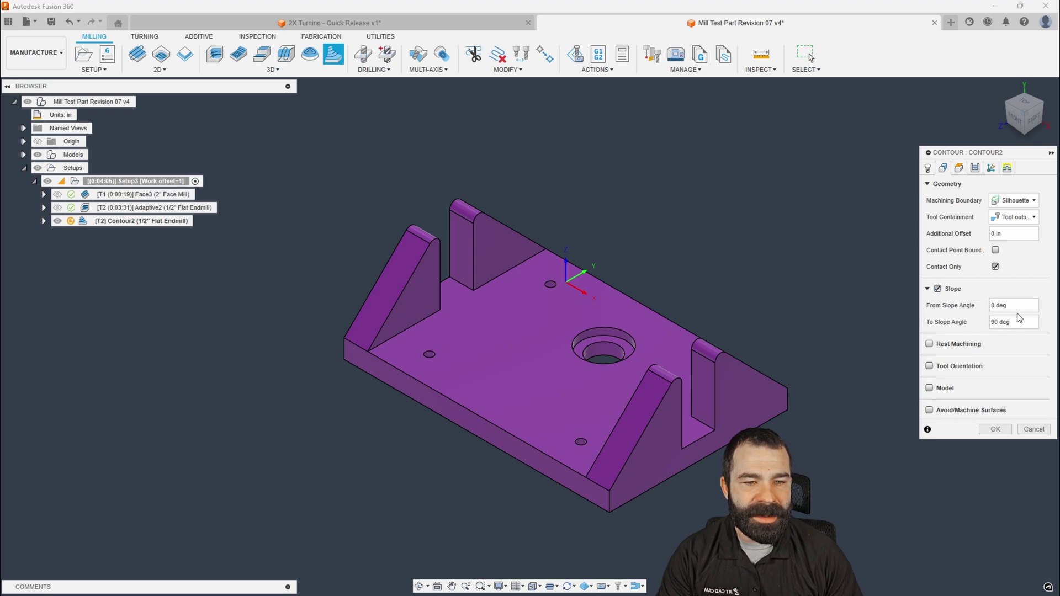
pyautogui.press('Tab')
pyautogui.write('89')
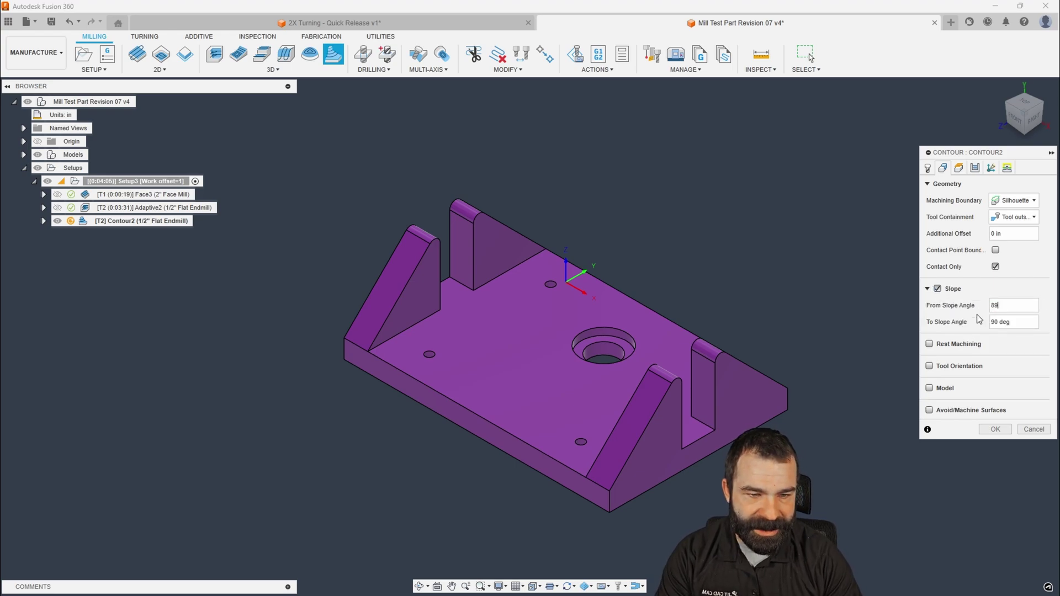
pyautogui.click(996, 429)
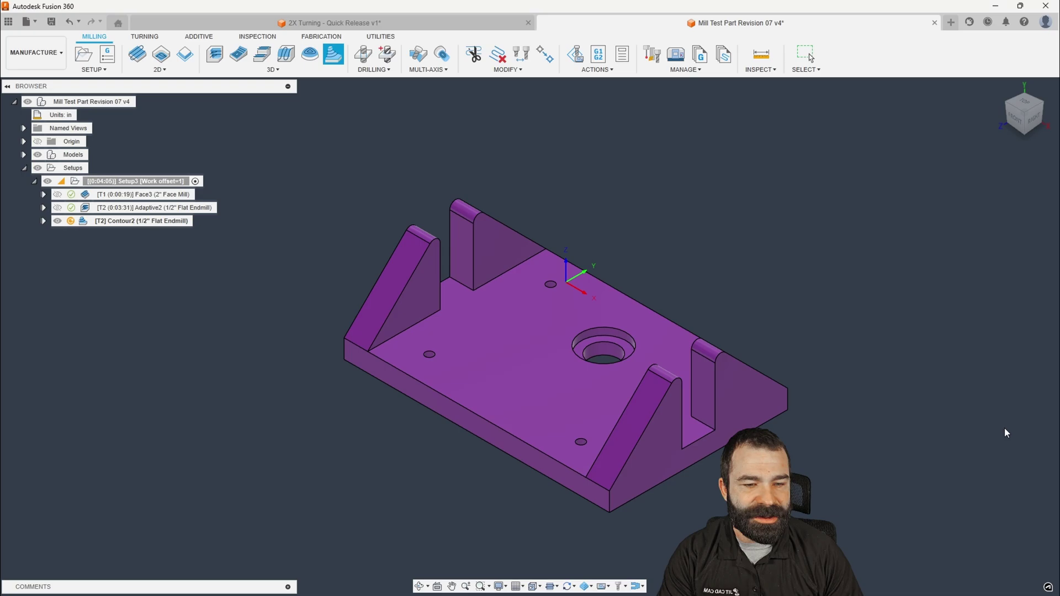
pyautogui.keyDown('shift'); pyautogui.moveTo(415, 346); pyautogui.dragTo(470, 271, button='middle'); pyautogui.keyUp('shift')
pyautogui.keyDown('shift'); pyautogui.moveTo(594, 264); pyautogui.dragTo(634, 282, button='middle'); pyautogui.keyUp('shift')
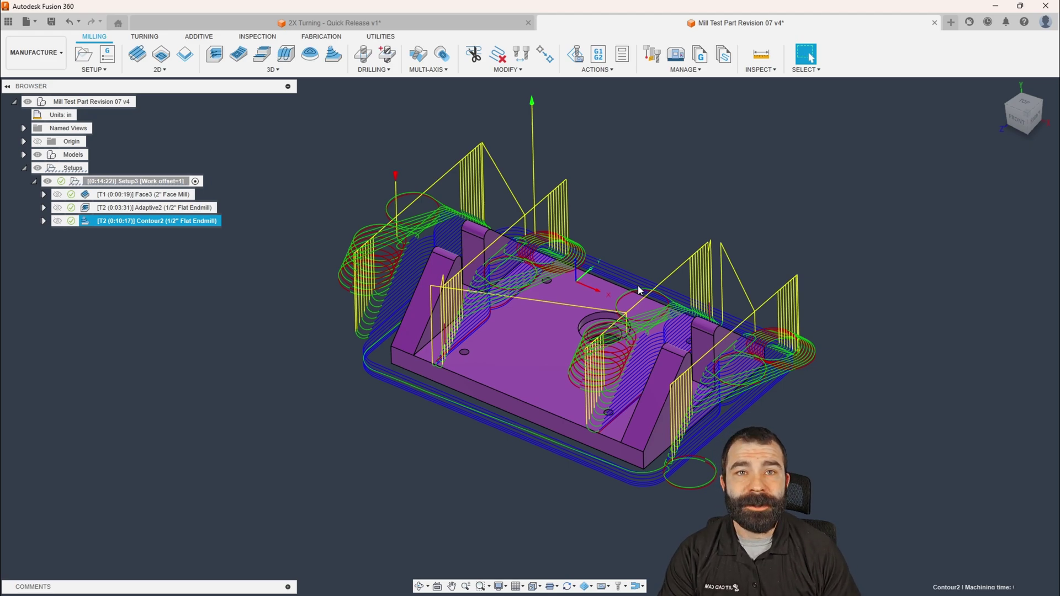
# Store Face3, Adaptive2 and Contour2 together as template '3axis Mill Rough Finish'
pyautogui.scroll(2, 644, 263)
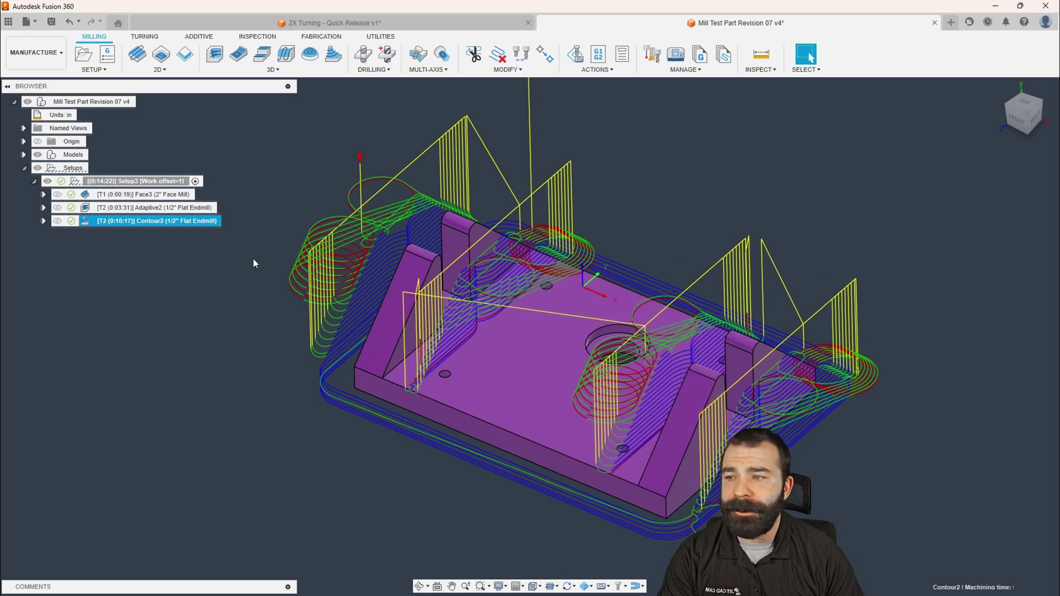
pyautogui.click(145, 194)
pyautogui.keyDown('shift'); pyautogui.click(157, 208); pyautogui.keyUp('shift')
pyautogui.keyDown('shift'); pyautogui.click(145, 221); pyautogui.keyUp('shift')
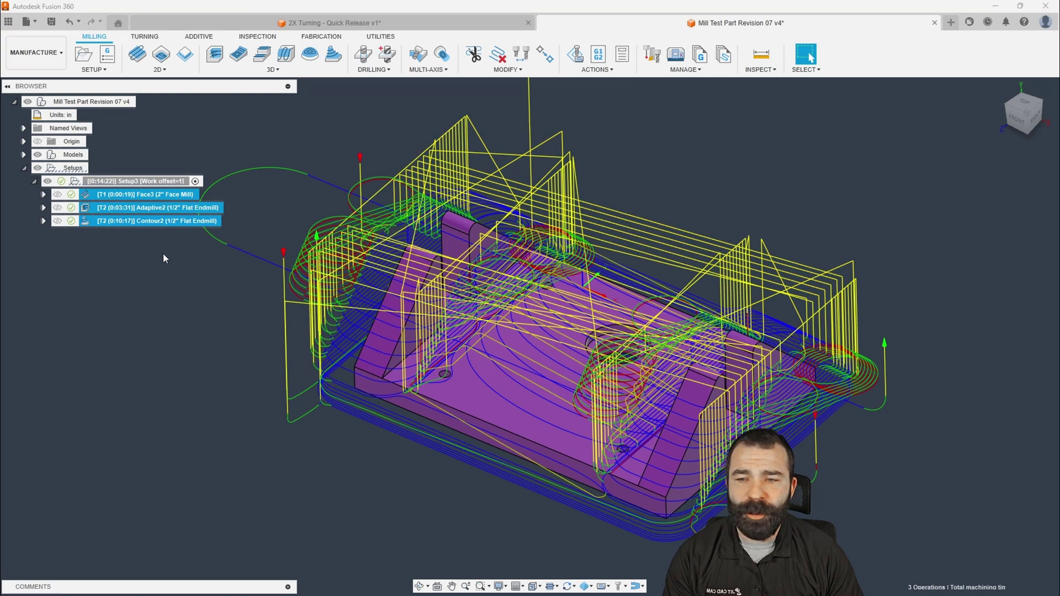
pyautogui.rightClick(138, 224)
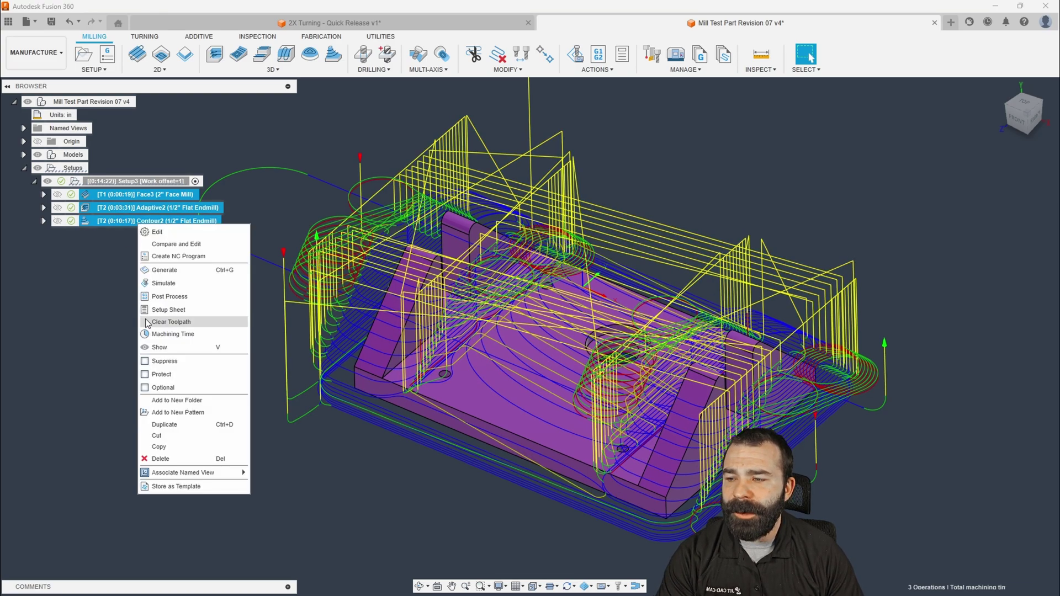
pyautogui.click(190, 487)
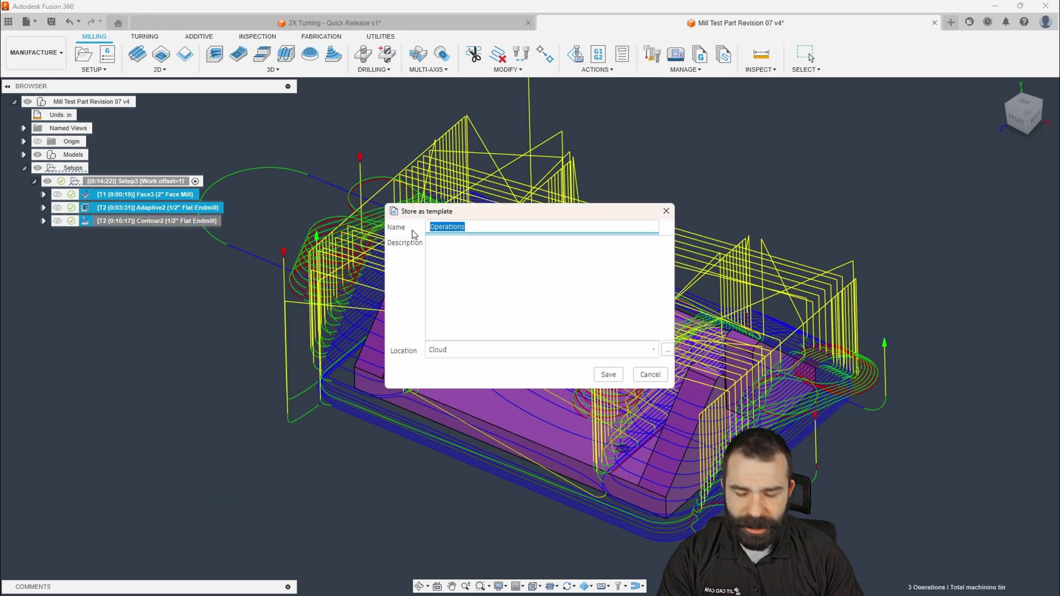
pyautogui.write('3axis Mill Rough Finish')
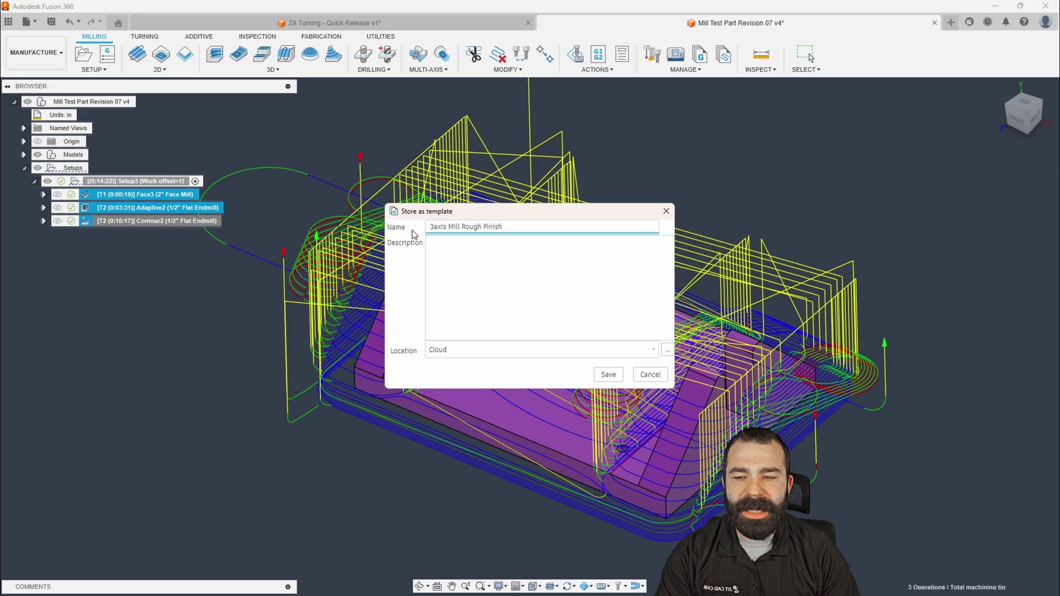
pyautogui.press('Return')
# Select Face3 through Contour2 in Setup3, then deselect them and collapse the setup
pyautogui.click(254, 291)
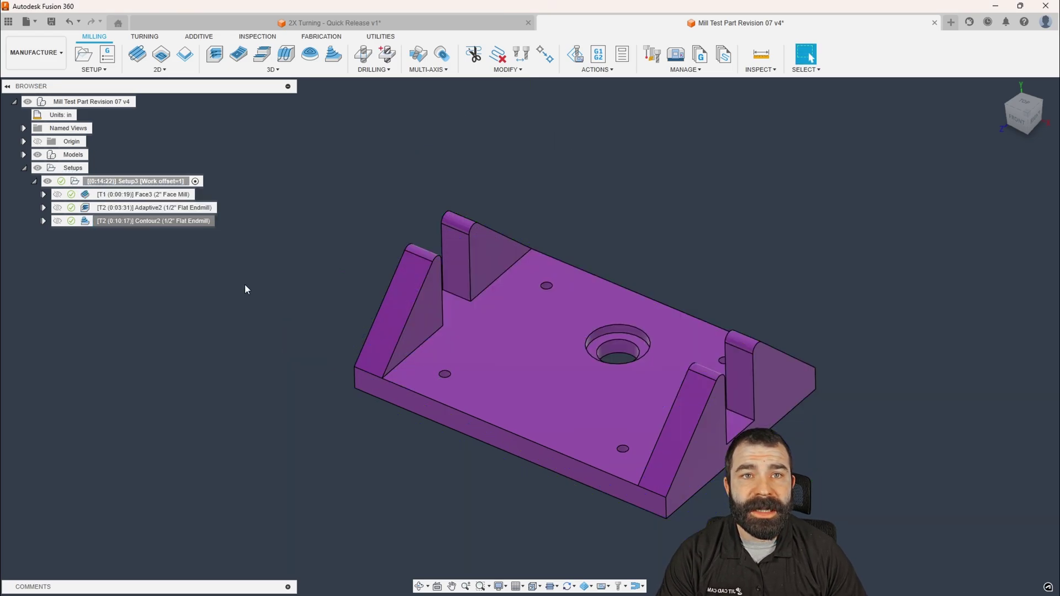
pyautogui.click(150, 218)
pyautogui.keyDown('shift'); pyautogui.click(129, 200); pyautogui.keyUp('shift')
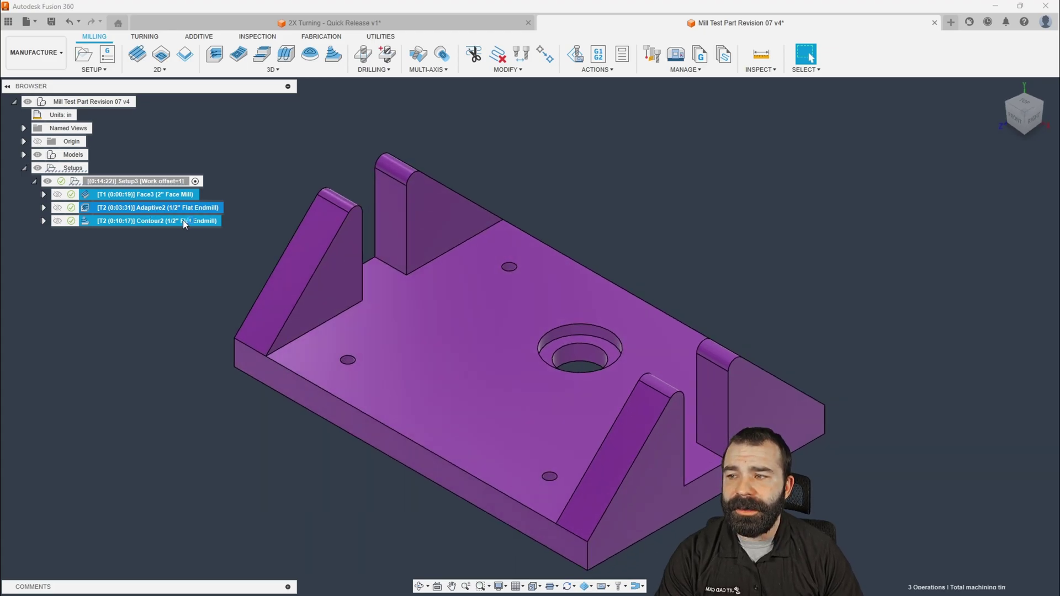
pyautogui.click(242, 171)
# Recreate Face3, Adaptive2 and Contour2 in Setup3 from the '3axis Mill Rough Finish' template
pyautogui.scroll(-2, 579, 241)
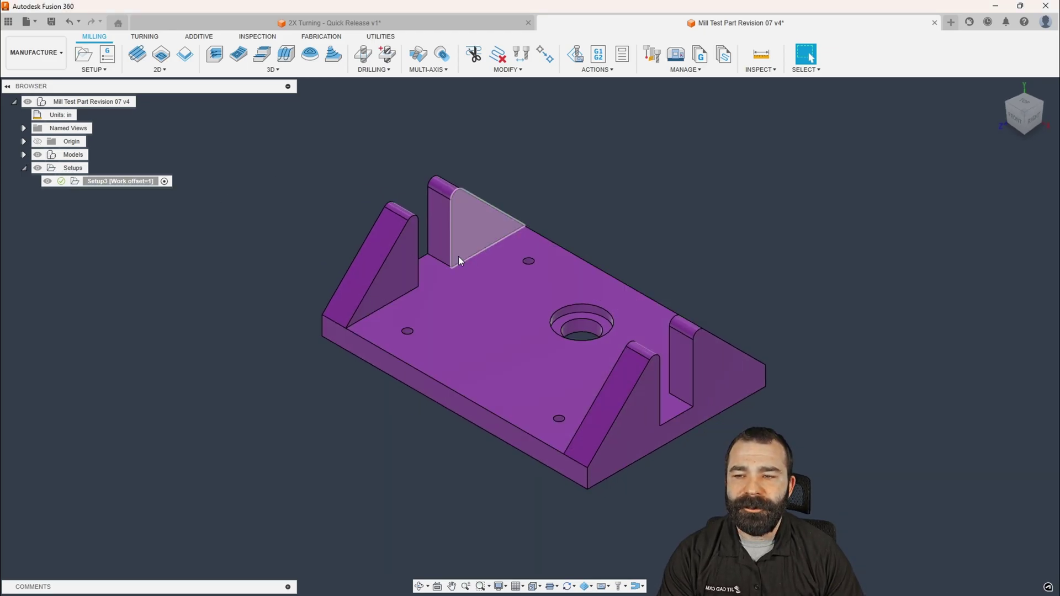
pyautogui.rightClick(116, 181)
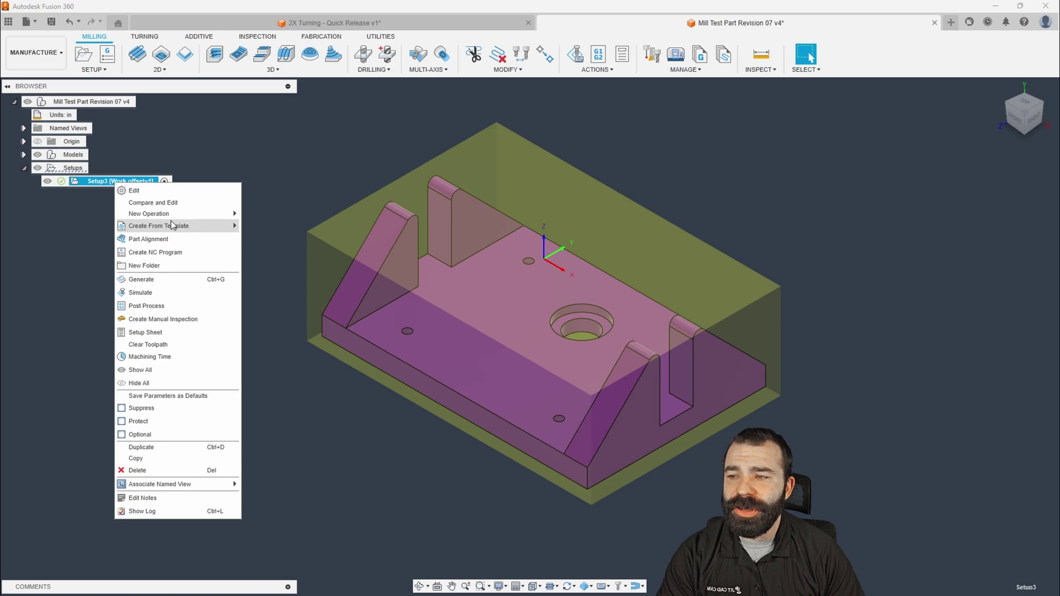
pyautogui.moveTo(183, 229)
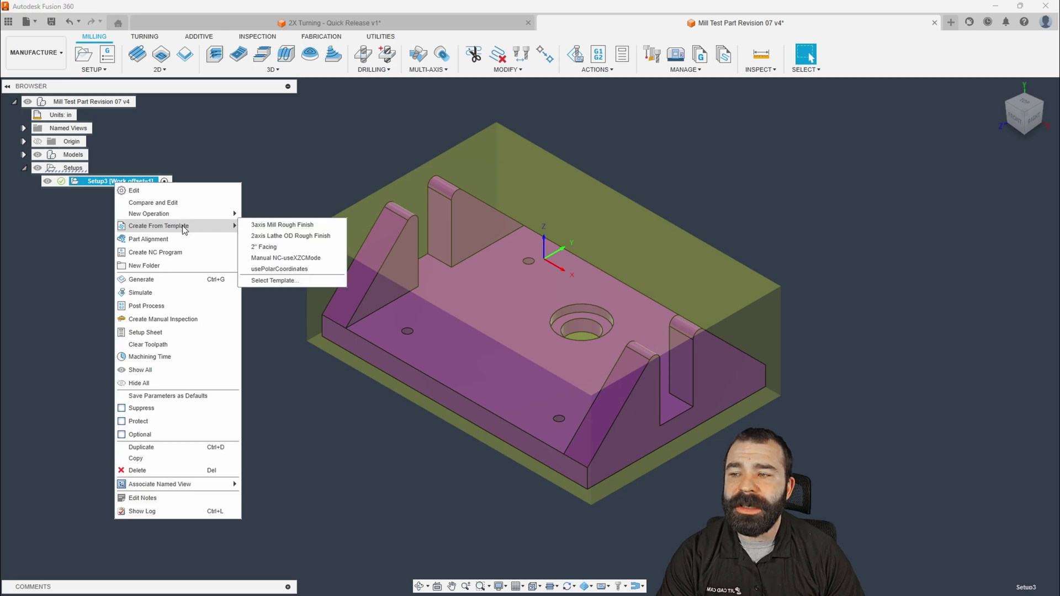
pyautogui.click(272, 225)
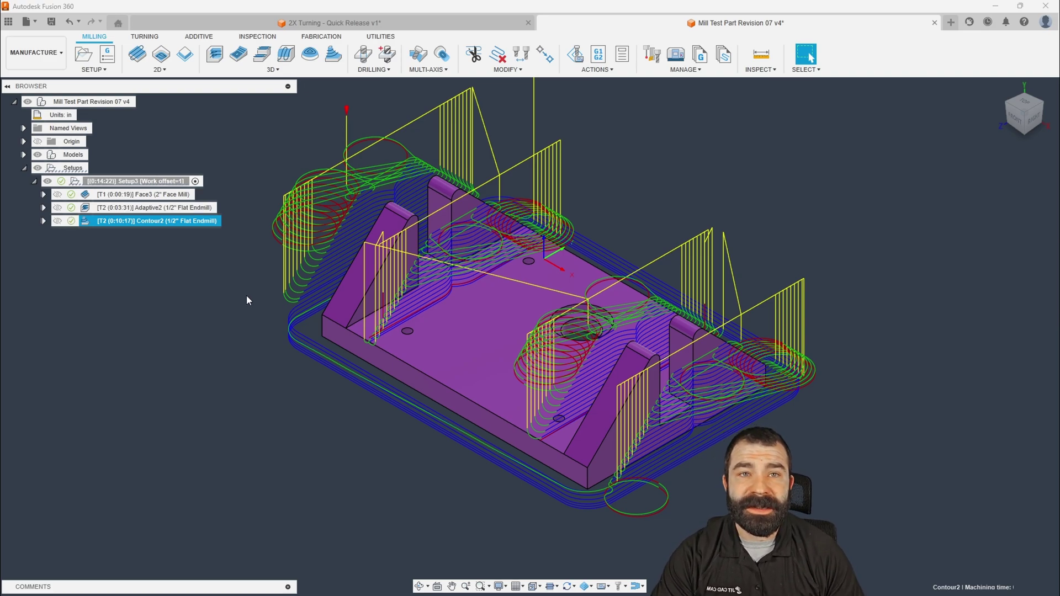
pyautogui.click(158, 70)
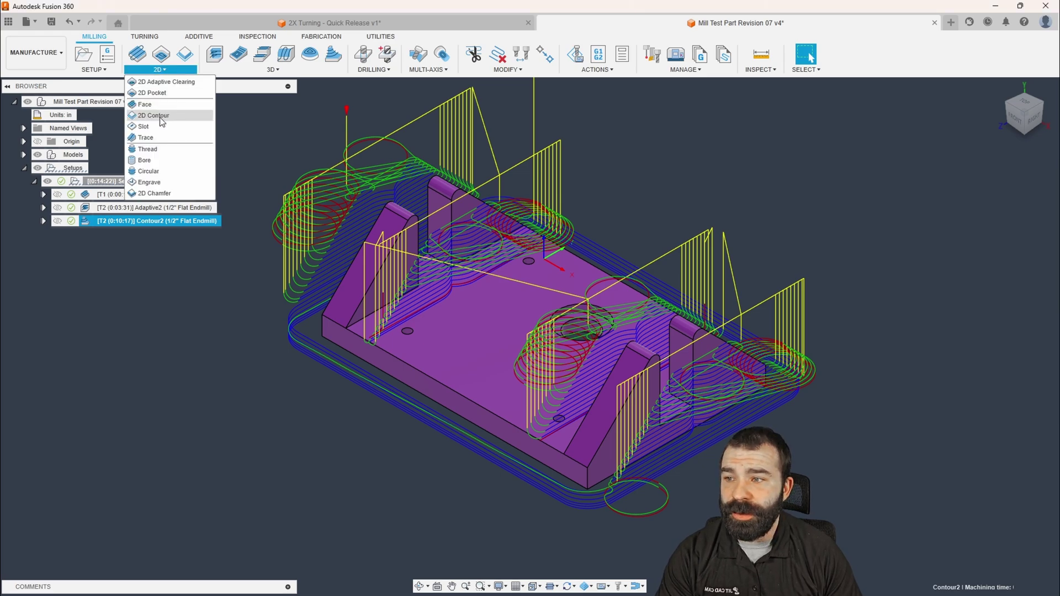
# Start a Bore operation using the T4 1/4" flat endmill
pyautogui.click(160, 163)
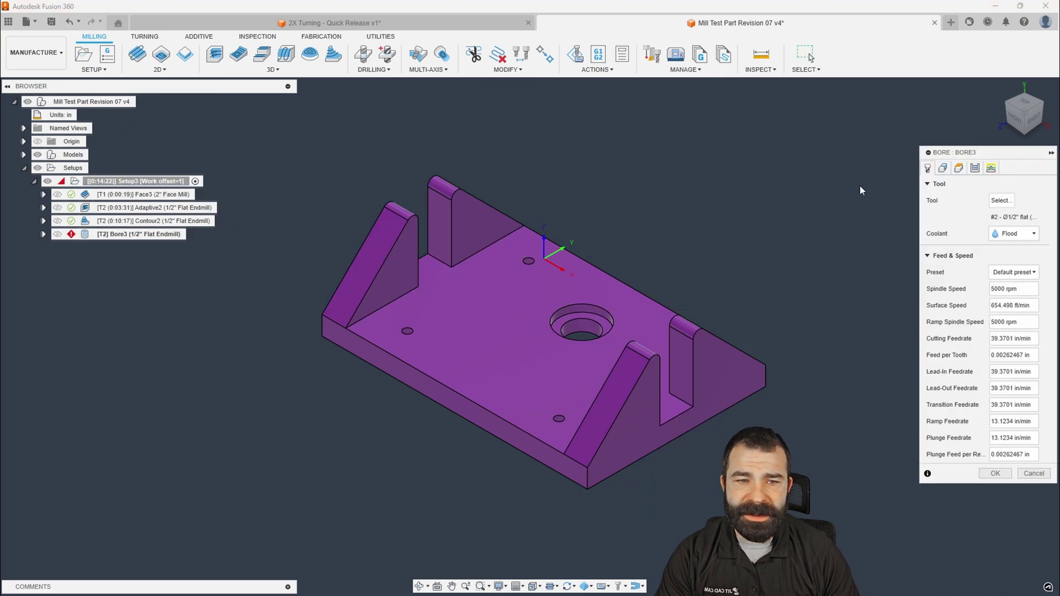
pyautogui.click(1001, 201)
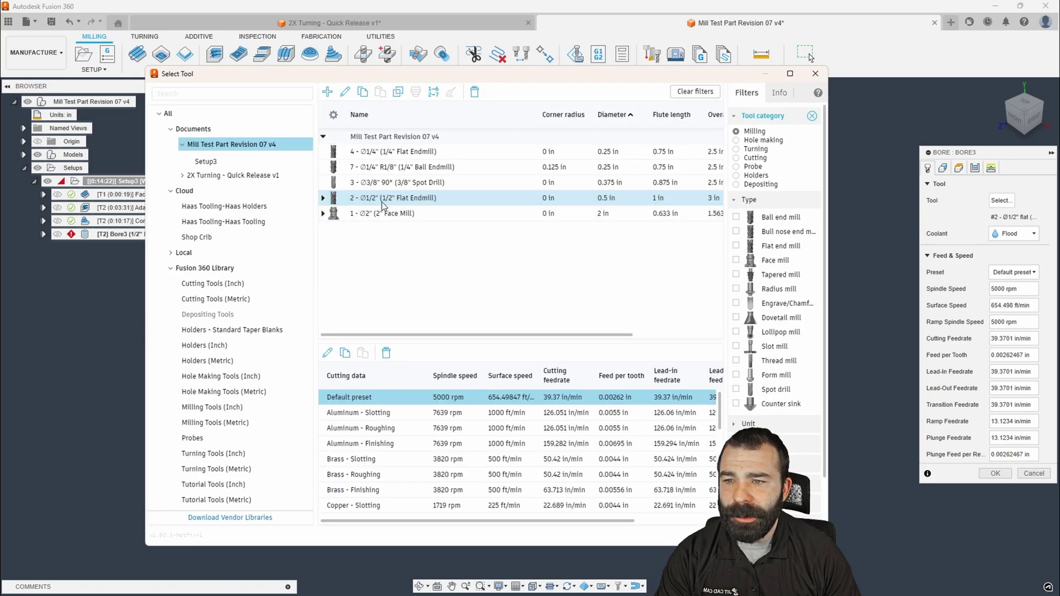
pyautogui.click(393, 151)
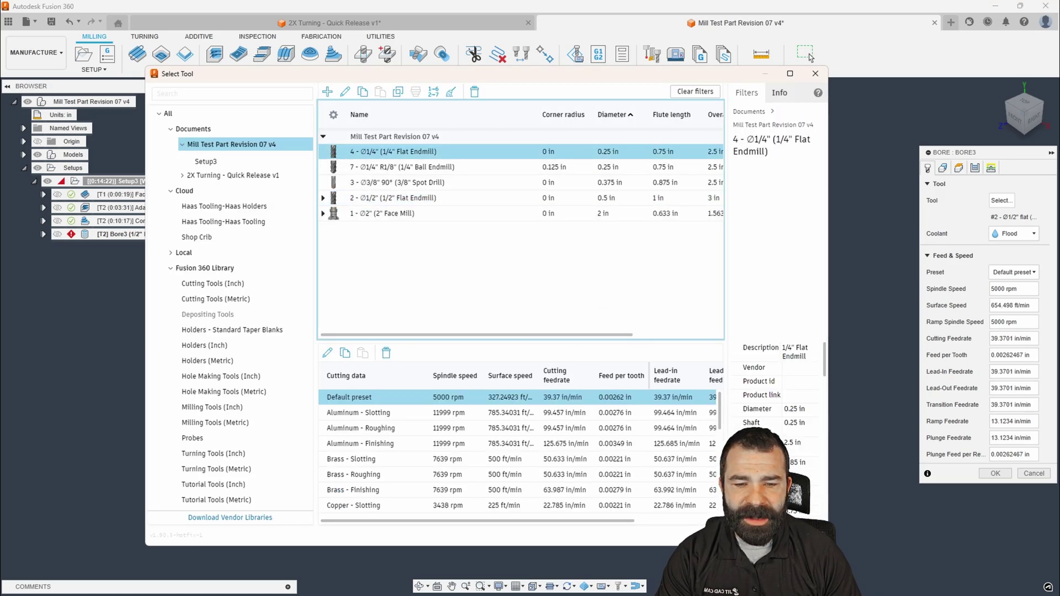
pyautogui.click(798, 533)
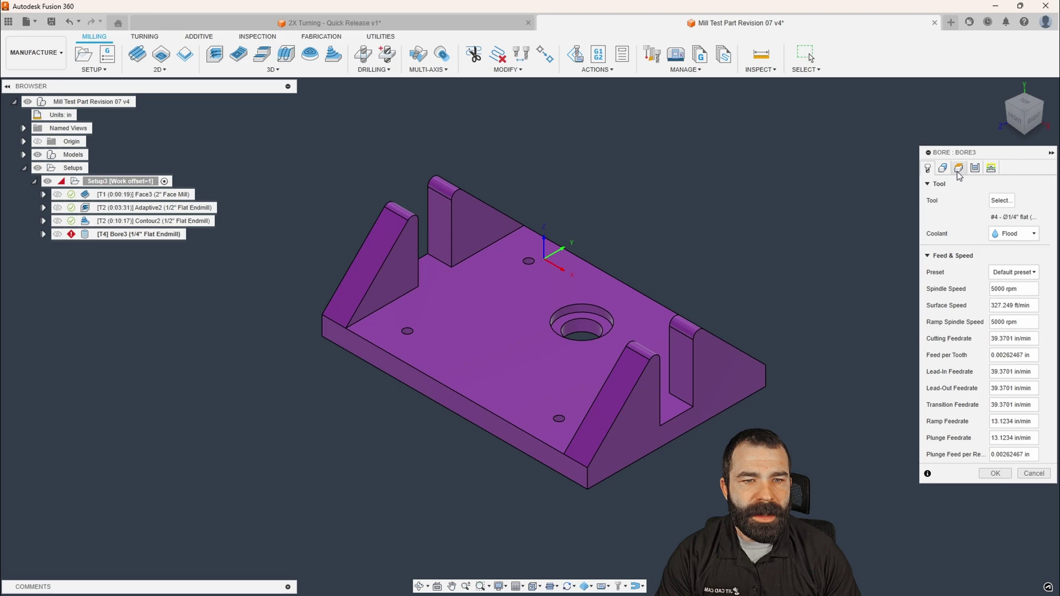
# Select the counterbore face as the bore geometry and compute the toolpath
pyautogui.click(943, 168)
pyautogui.scroll(2, 581, 317)
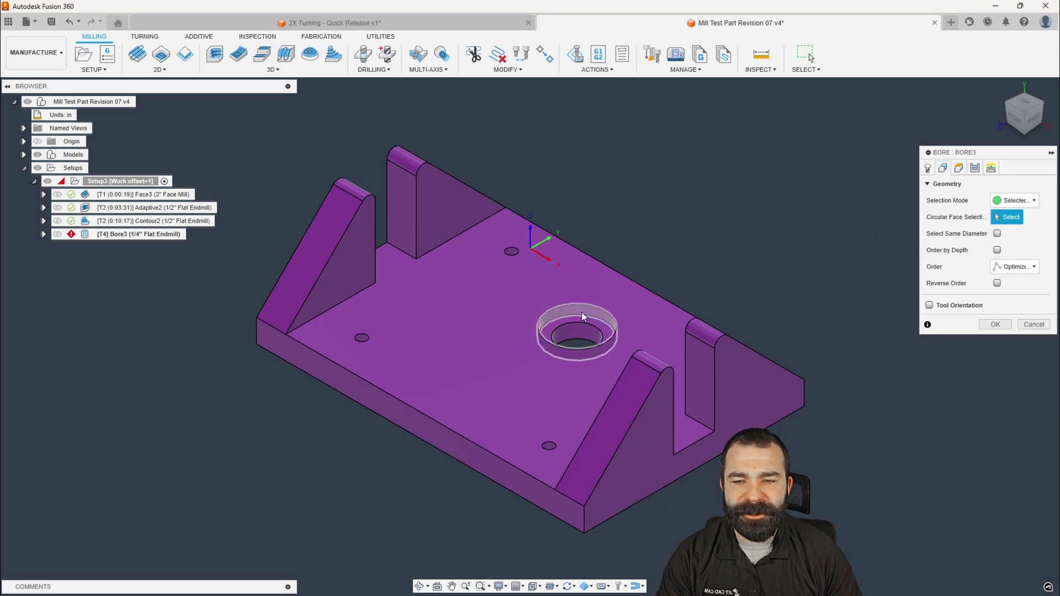
pyautogui.click(584, 311)
pyautogui.click(988, 326)
pyautogui.scroll(-2, 789, 365)
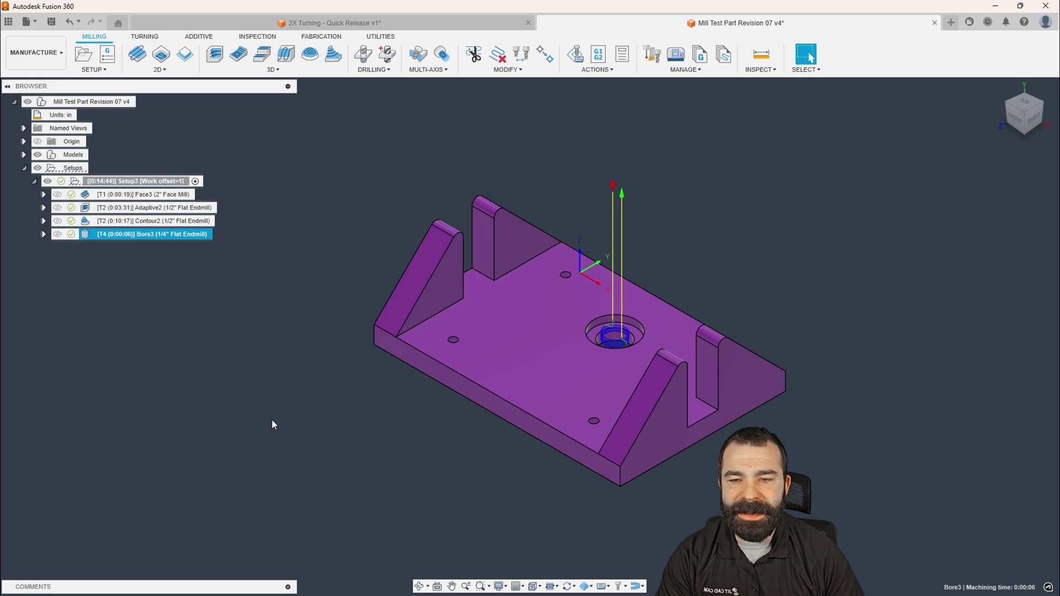
# Store Bore3 as the Cloud hole template 'Bore .25 EM', then delete Bore3
pyautogui.rightClick(142, 236)
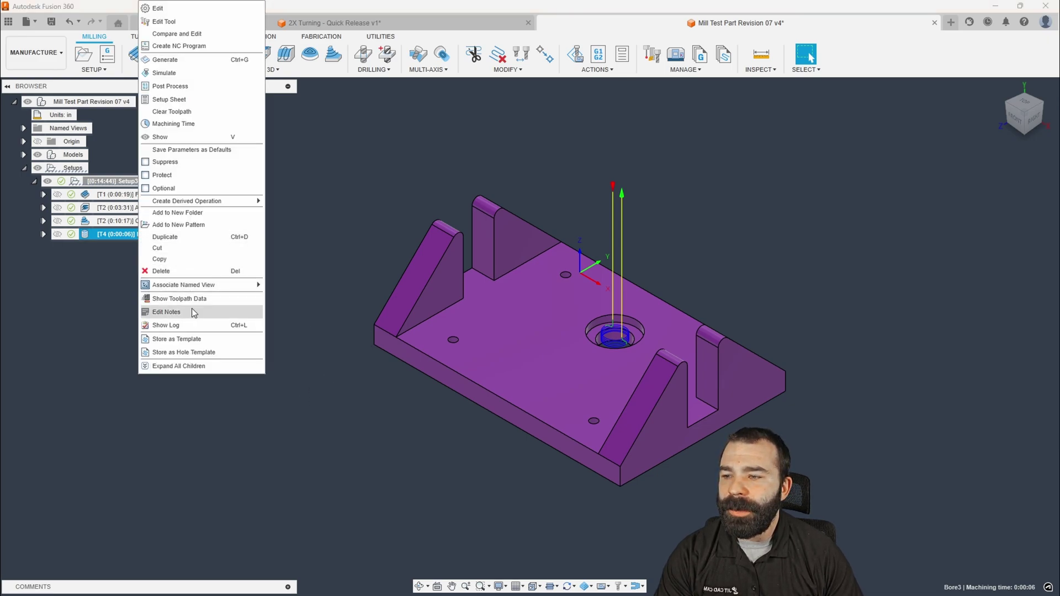
pyautogui.click(200, 354)
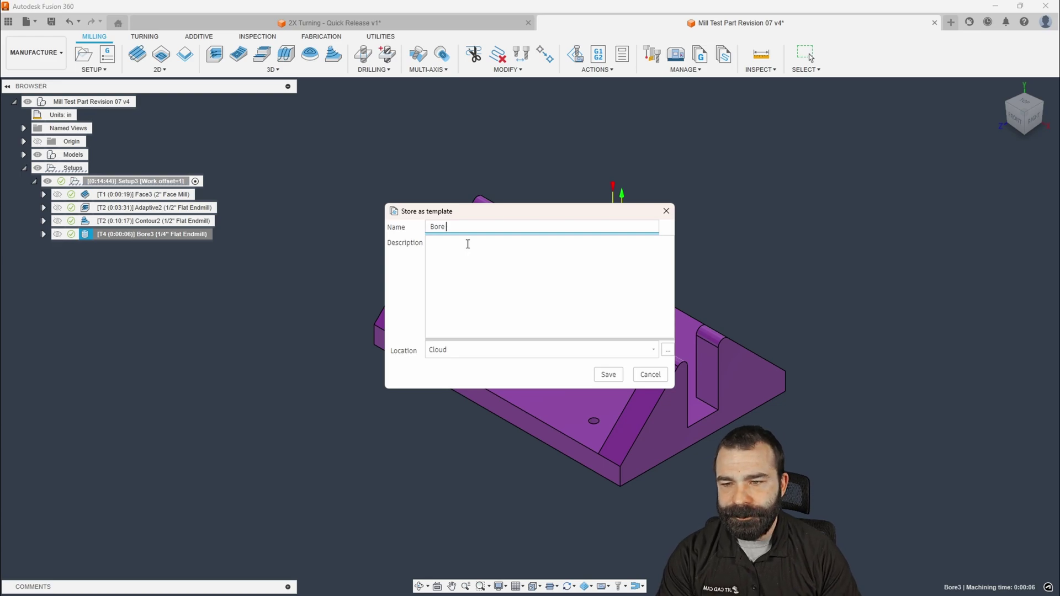
pyautogui.write('1')
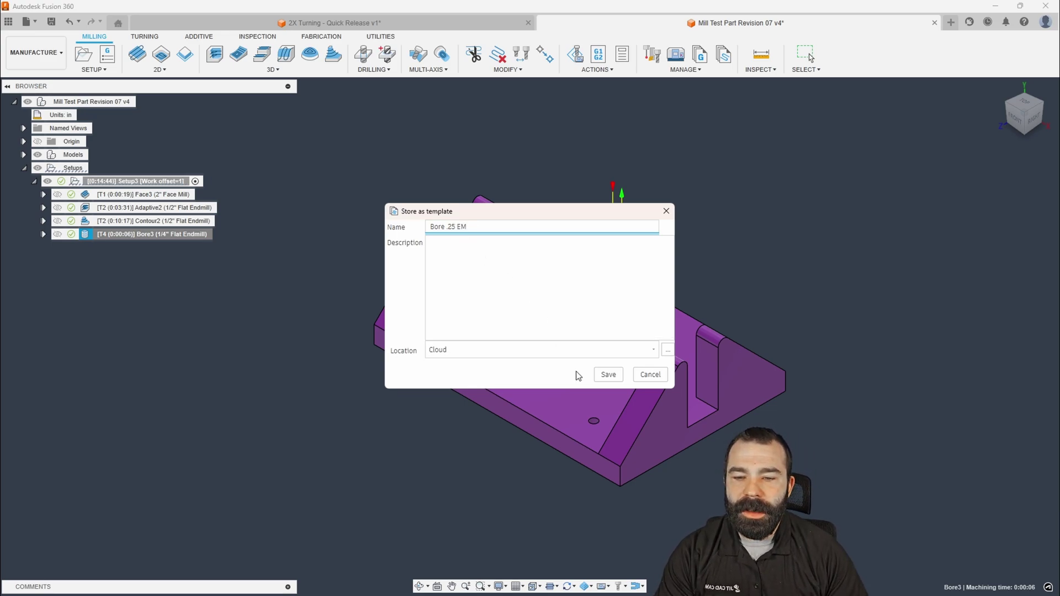
pyautogui.click(608, 375)
pyautogui.press('Delete')
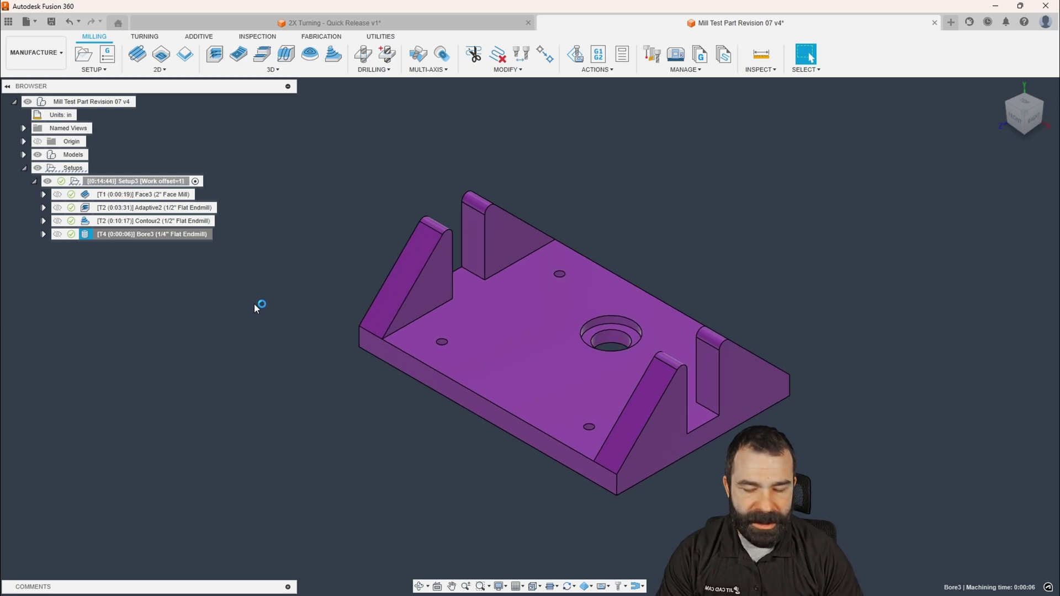
# Add a new bore operation to Setup3 from the saved 'Bore .25 EM' template
pyautogui.rightClick(129, 183)
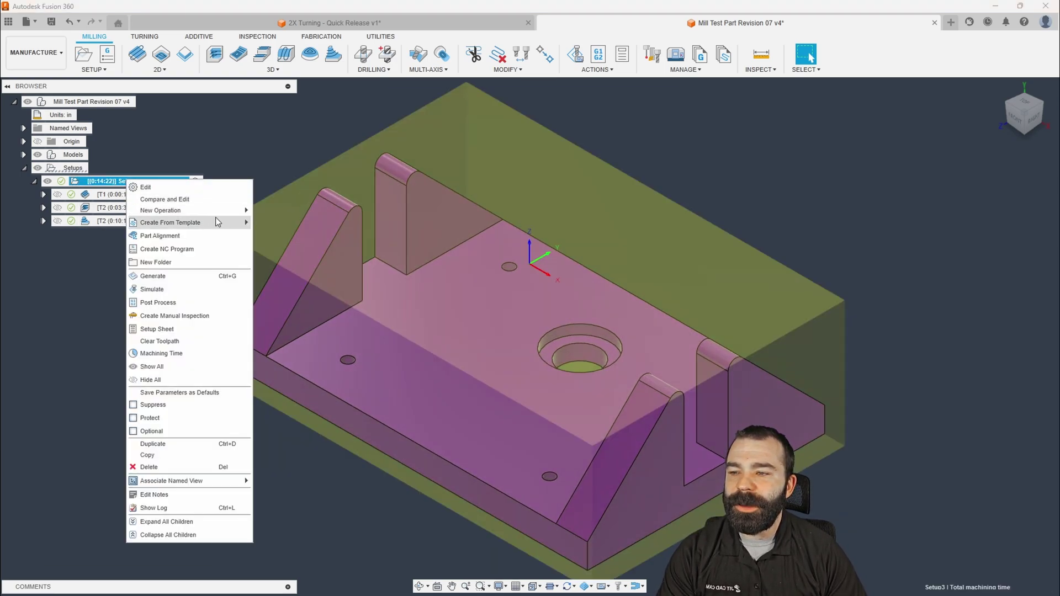
pyautogui.moveTo(219, 222)
pyautogui.click(272, 223)
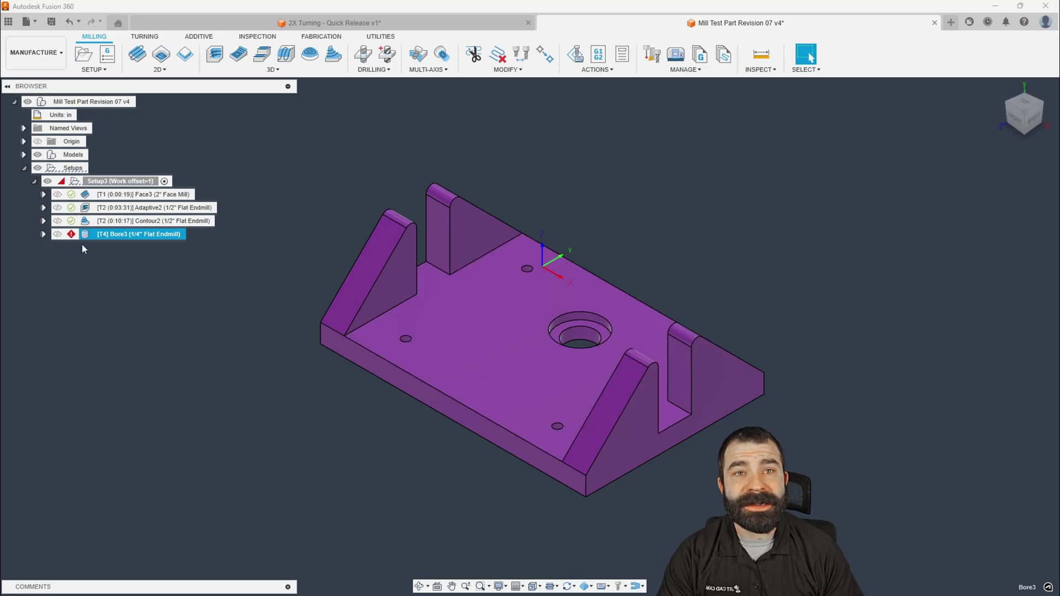
# Assign the counterbore face to the new Bore3, compute it, then deselect it
pyautogui.moveTo(71, 237)
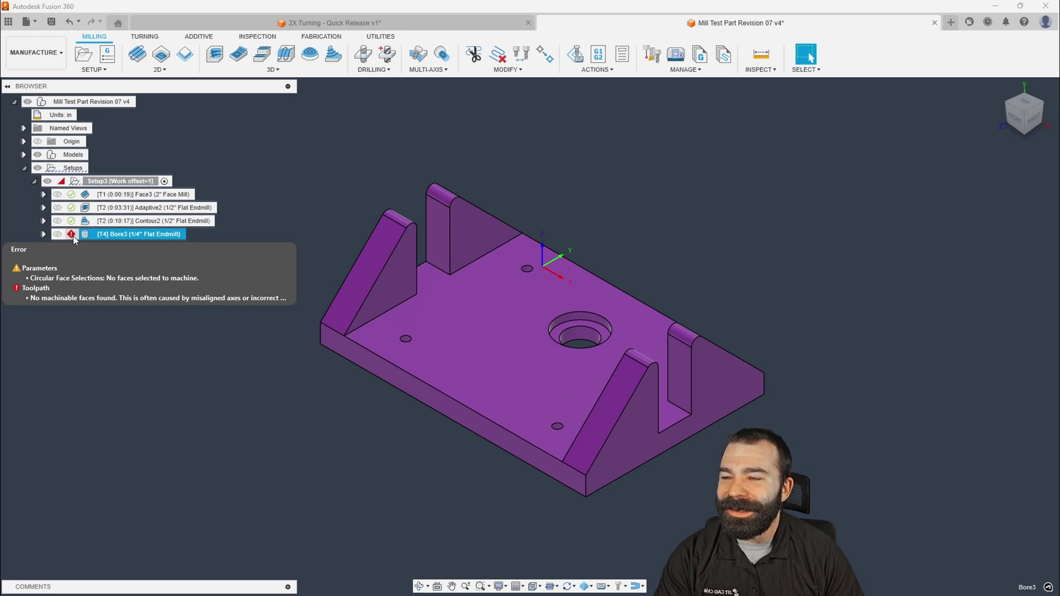
pyautogui.doubleClick(84, 234)
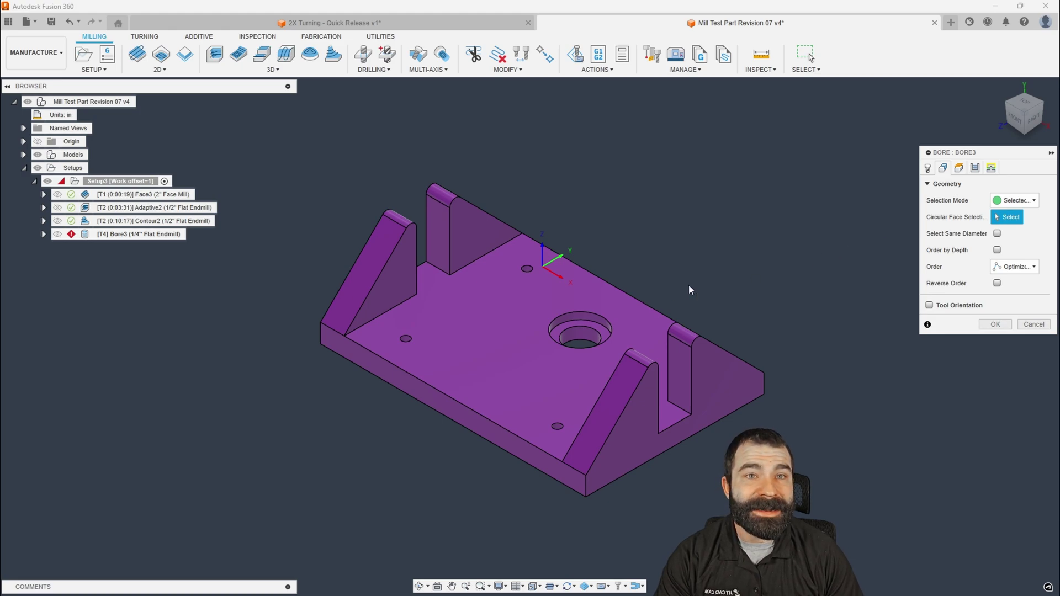
pyautogui.scroll(2, 688, 284)
pyautogui.click(555, 323)
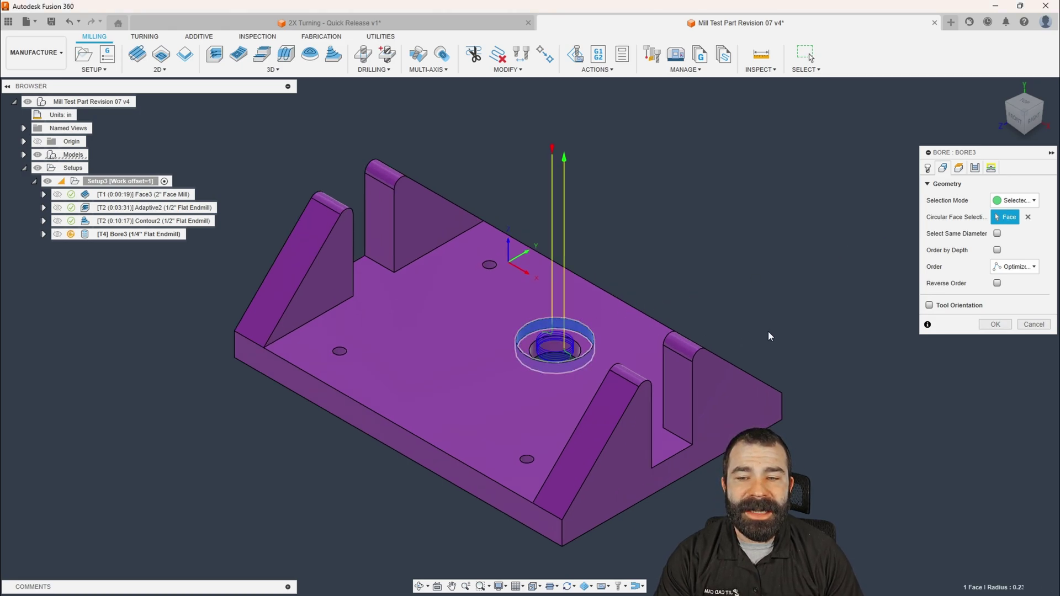
pyautogui.click(996, 325)
pyautogui.scroll(-1, 786, 310)
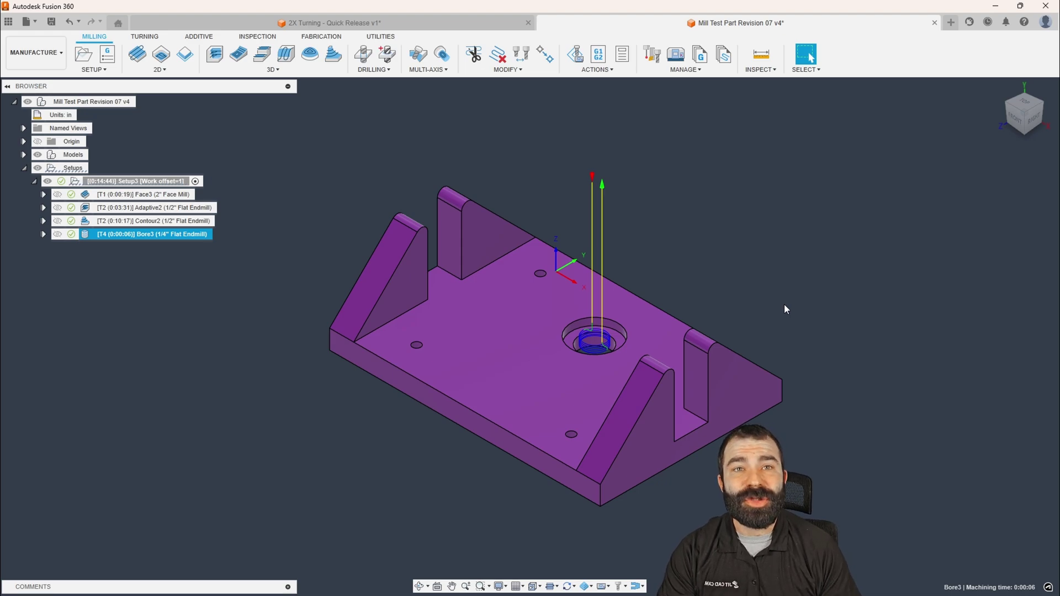
pyautogui.click(737, 253)
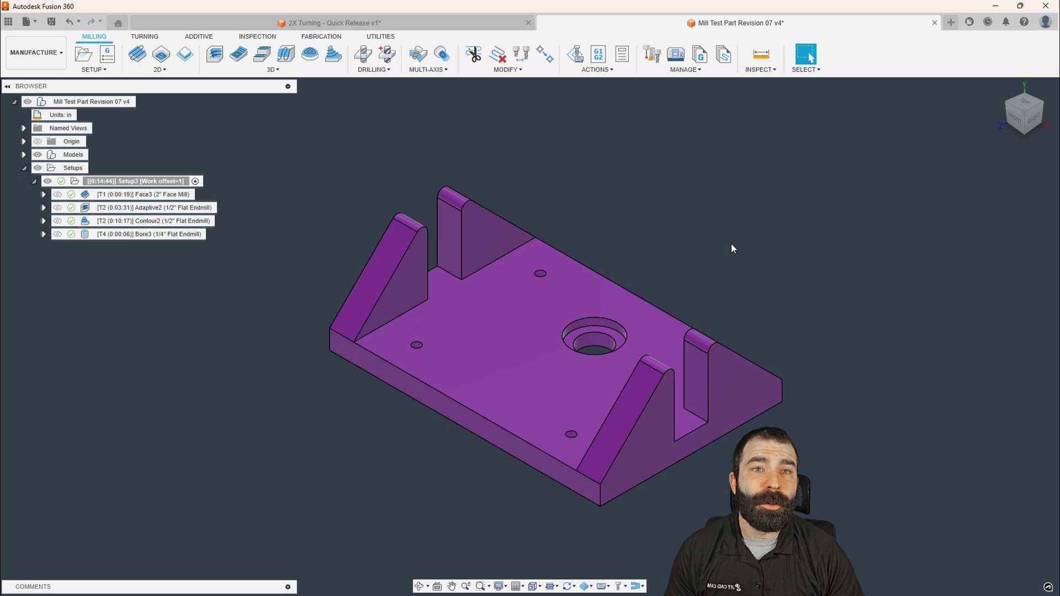
# Delete Bore3 and select Face3, Adaptive2 and Contour2 together in the browser
pyautogui.click(143, 237)
pyautogui.press('Delete')
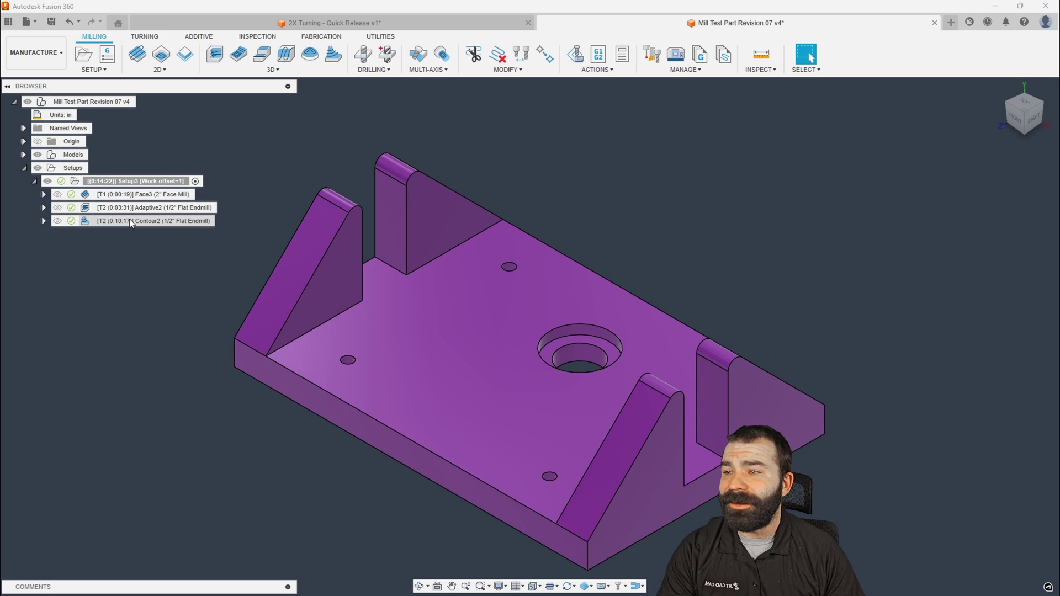
pyautogui.click(148, 195)
pyautogui.keyDown('ctrl'); pyautogui.click(147, 208); pyautogui.keyUp('ctrl')
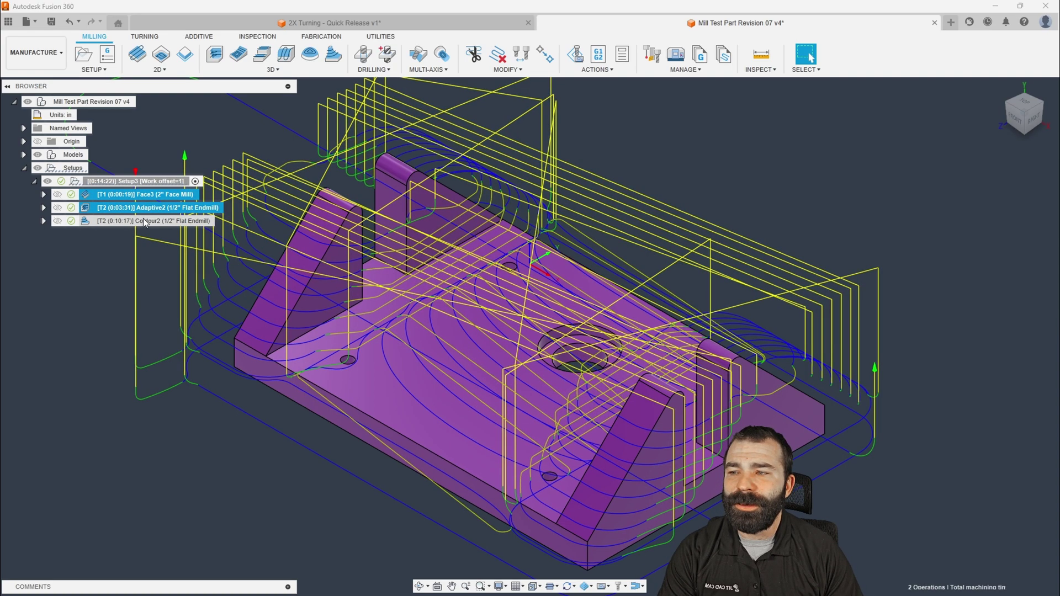
pyautogui.keyDown('ctrl'); pyautogui.click(146, 221); pyautogui.keyUp('ctrl')
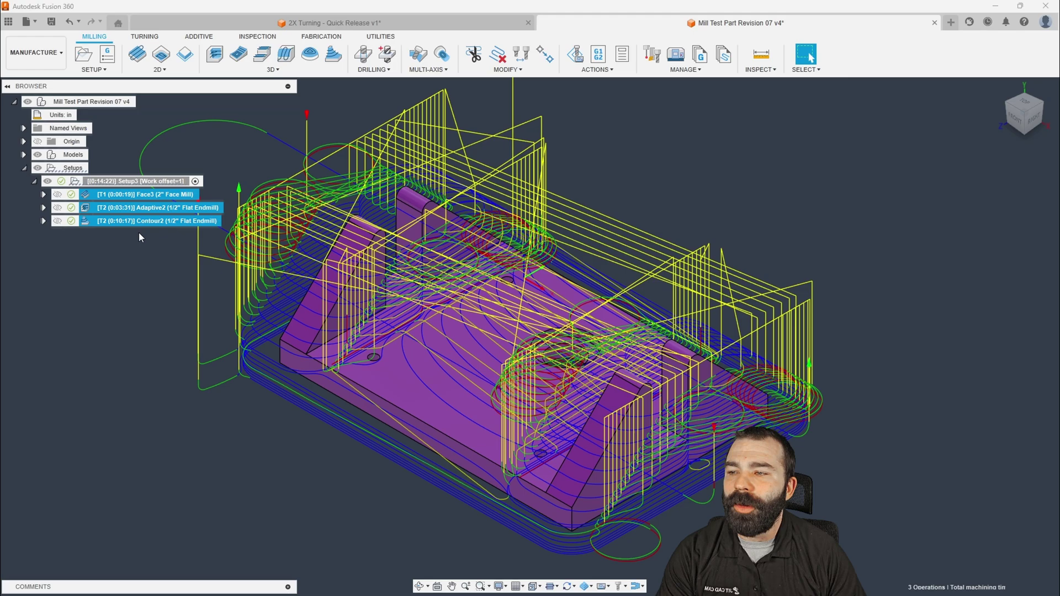
# Open Compare and Edit for the three operations and filter parameters by 'speed'
pyautogui.rightClick(122, 201)
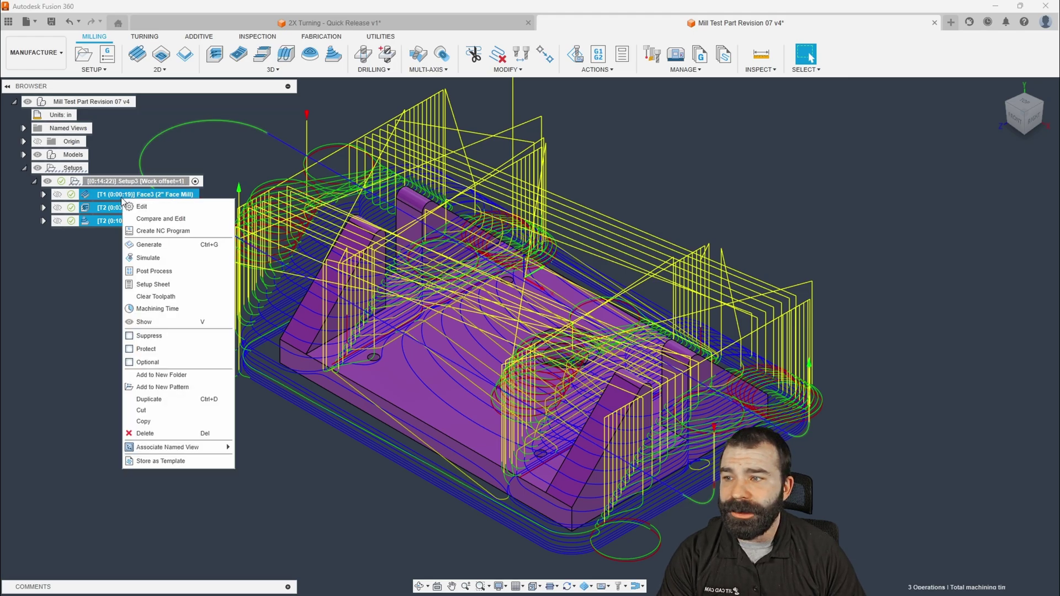
pyautogui.click(155, 218)
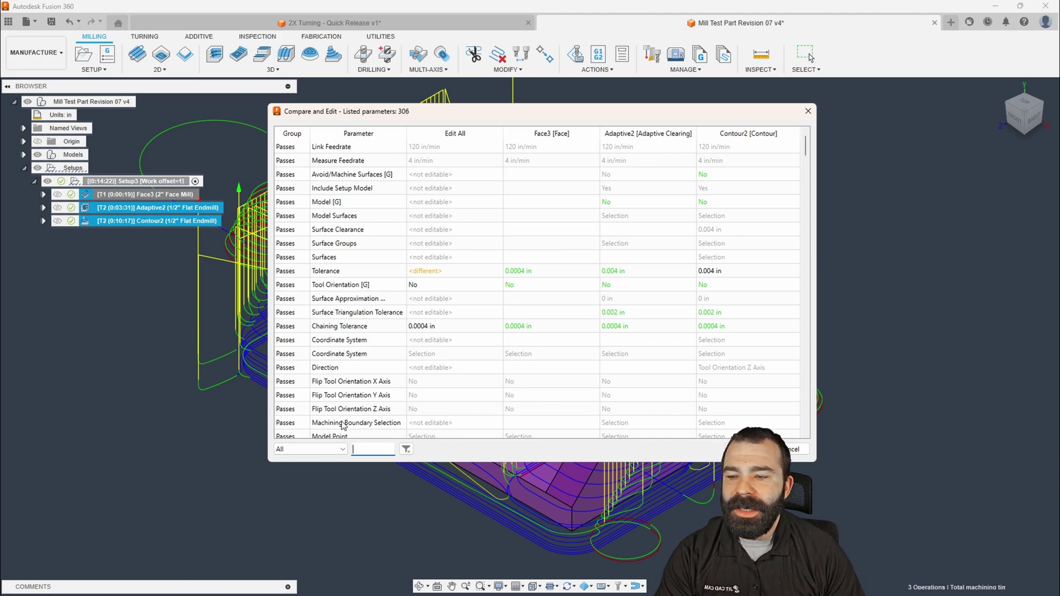
pyautogui.write('sp')
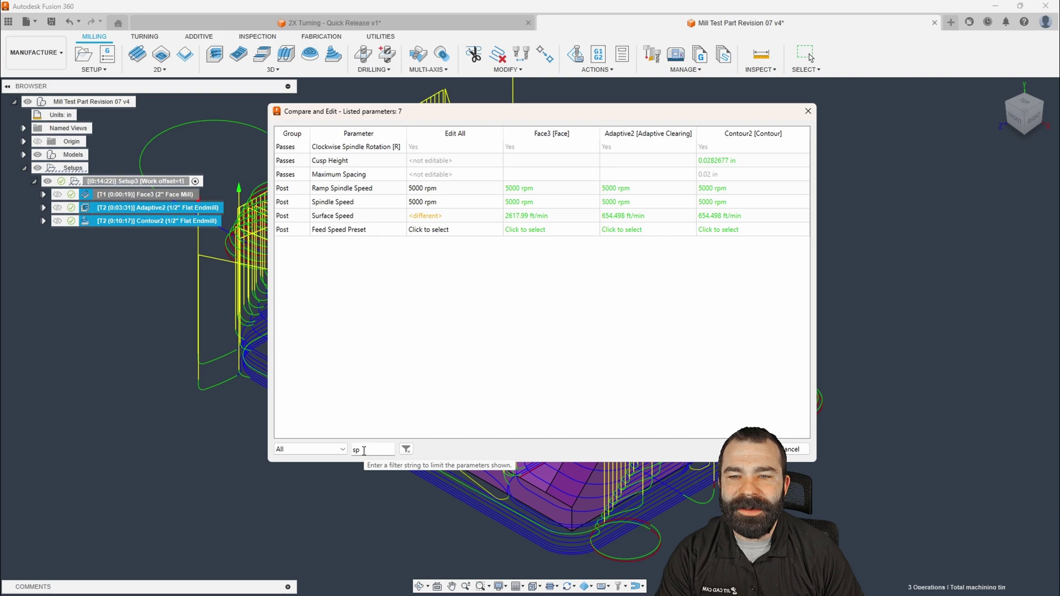
pyautogui.press('BackSpace')
pyautogui.press('BackSpace')
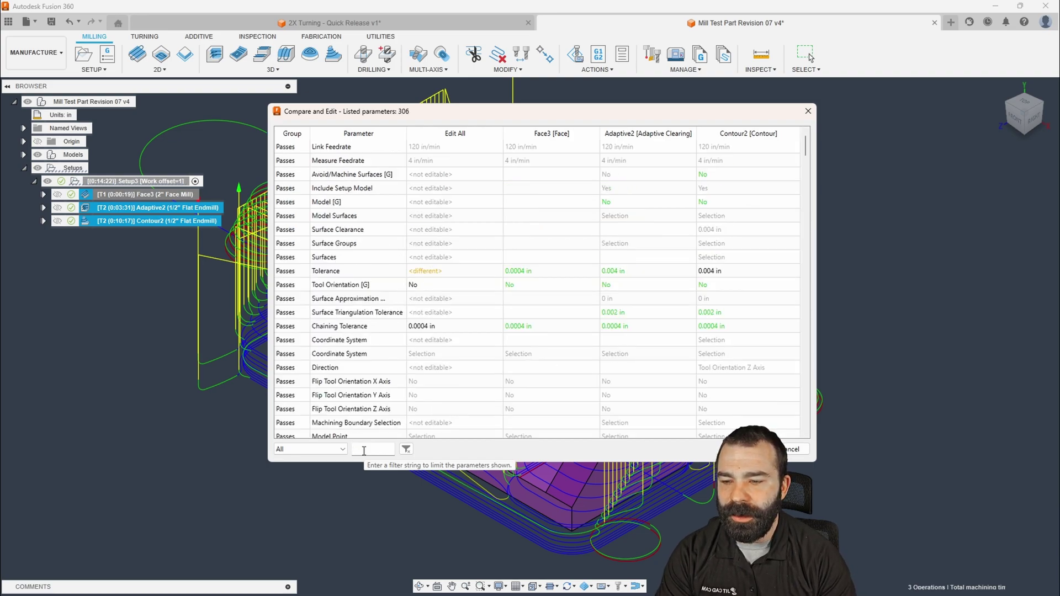
pyautogui.write('feed')
pyautogui.press('BackSpace')
pyautogui.press('BackSpace')
pyautogui.press('BackSpace')
pyautogui.press('BackSpace')
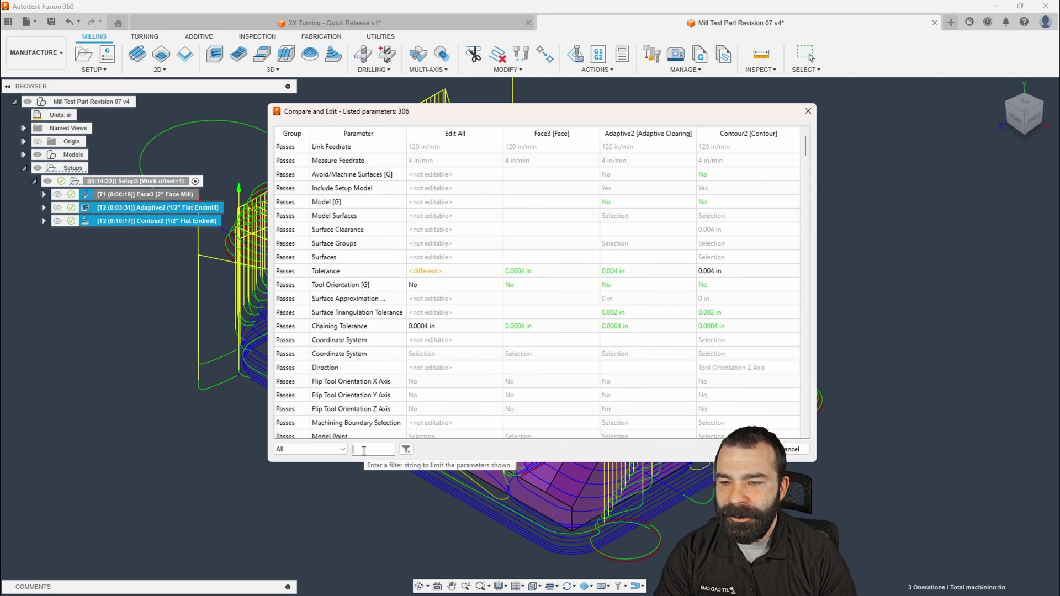
pyautogui.write('speed')
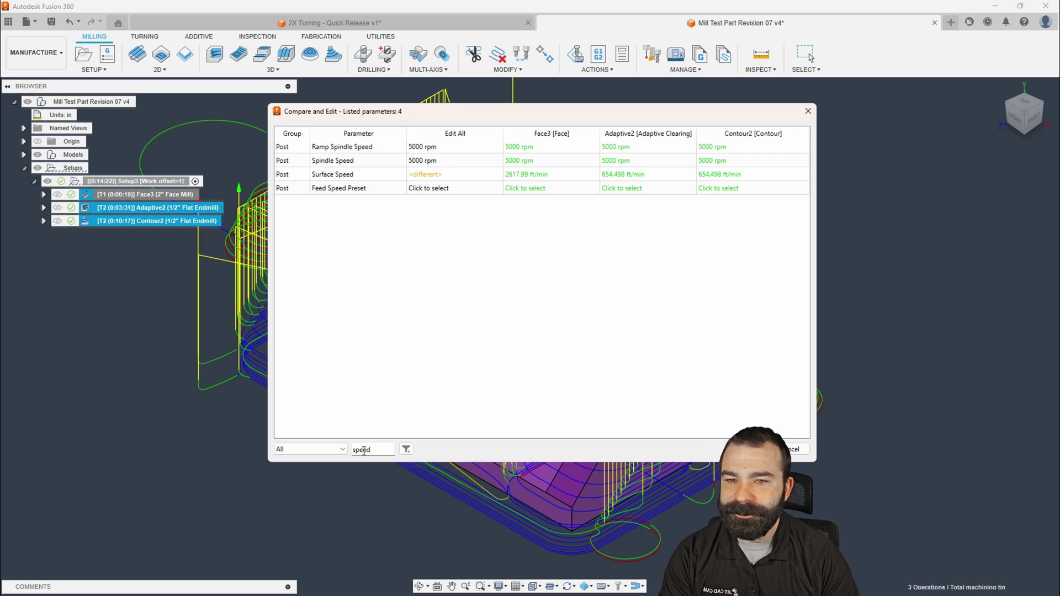
pyautogui.press('BackSpace')
pyautogui.press('BackSpace')
pyautogui.press('BackSpace')
pyautogui.press('BackSpace')
pyautogui.press('BackSpace')
pyautogui.write('fe')
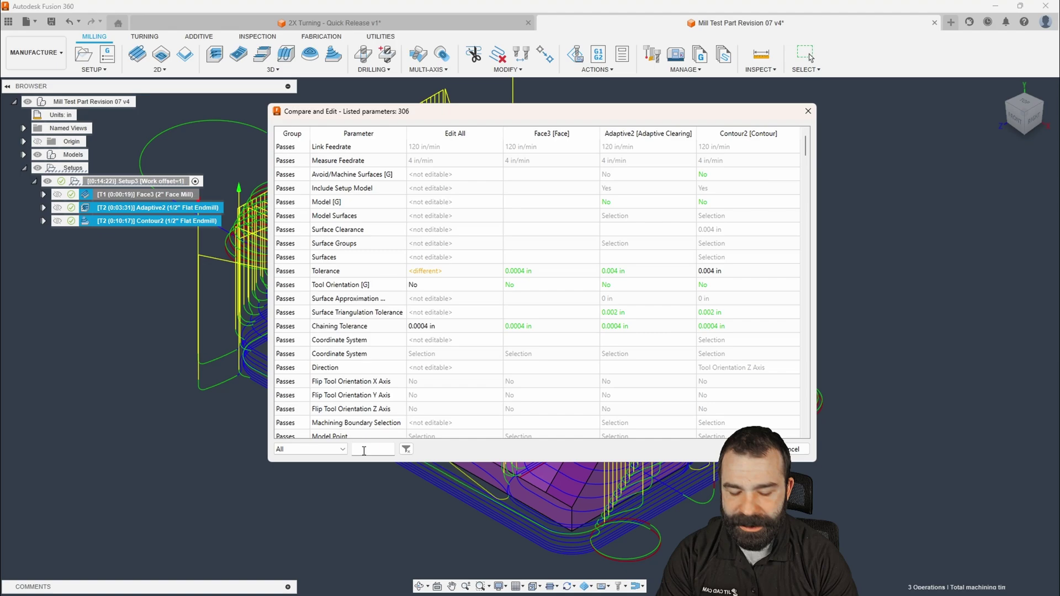
pyautogui.write('e')
pyautogui.press('BackSpace')
pyautogui.press('BackSpace')
pyautogui.press('BackSpace')
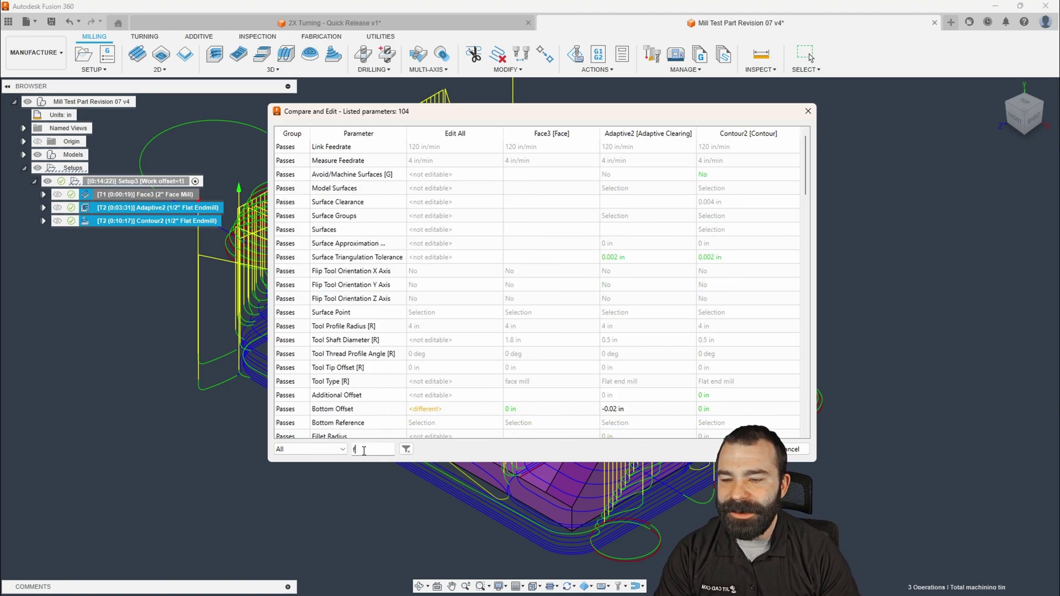
pyautogui.write('speed')
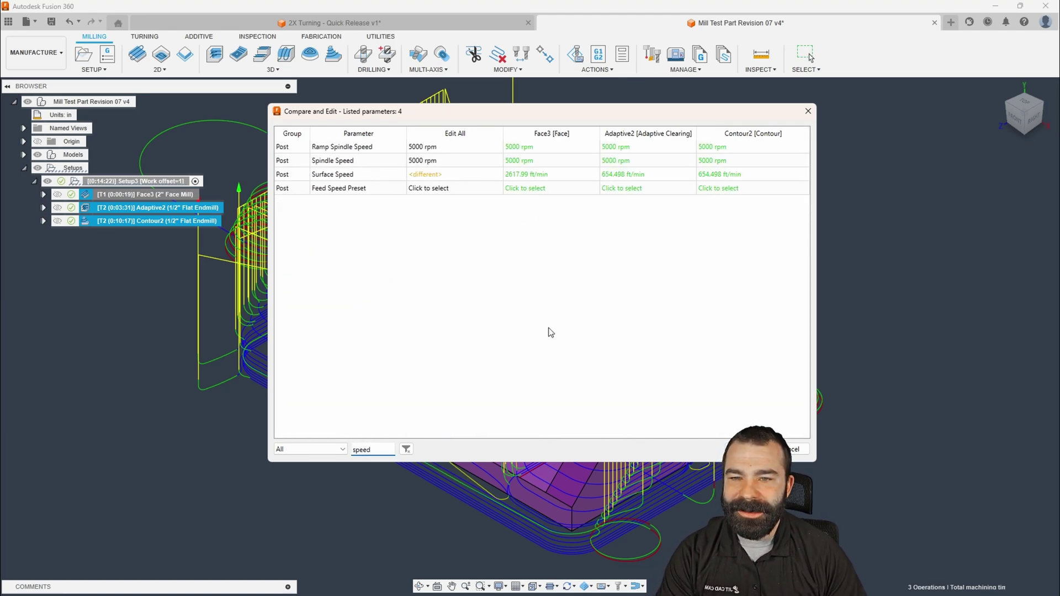
# Set presets: Default for Face3, Aluminum - Roughing for Adaptive2, Aluminum - Finishing for Contour2
pyautogui.click(544, 187)
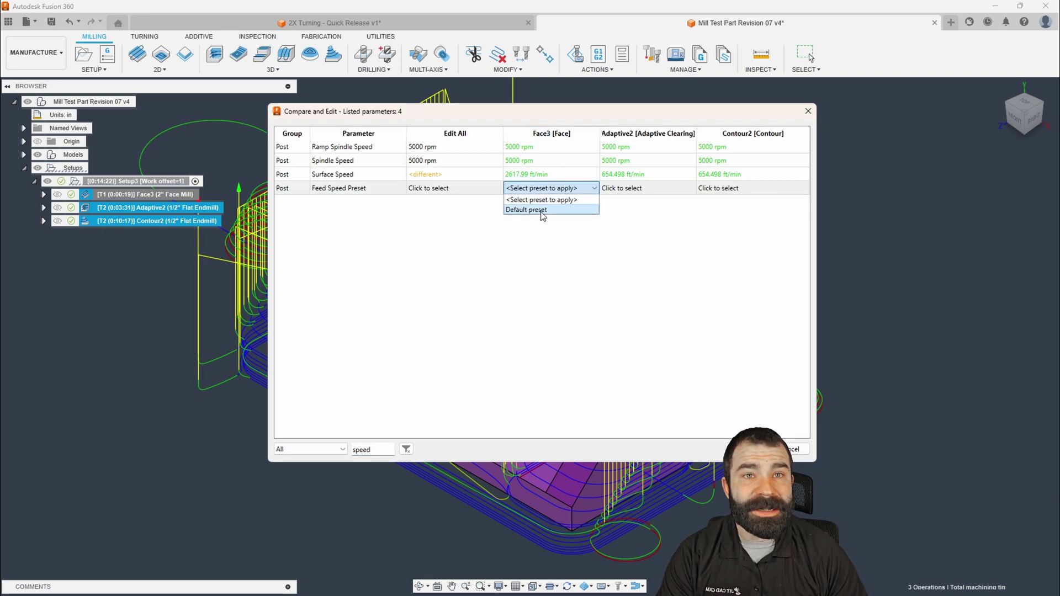
pyautogui.click(543, 211)
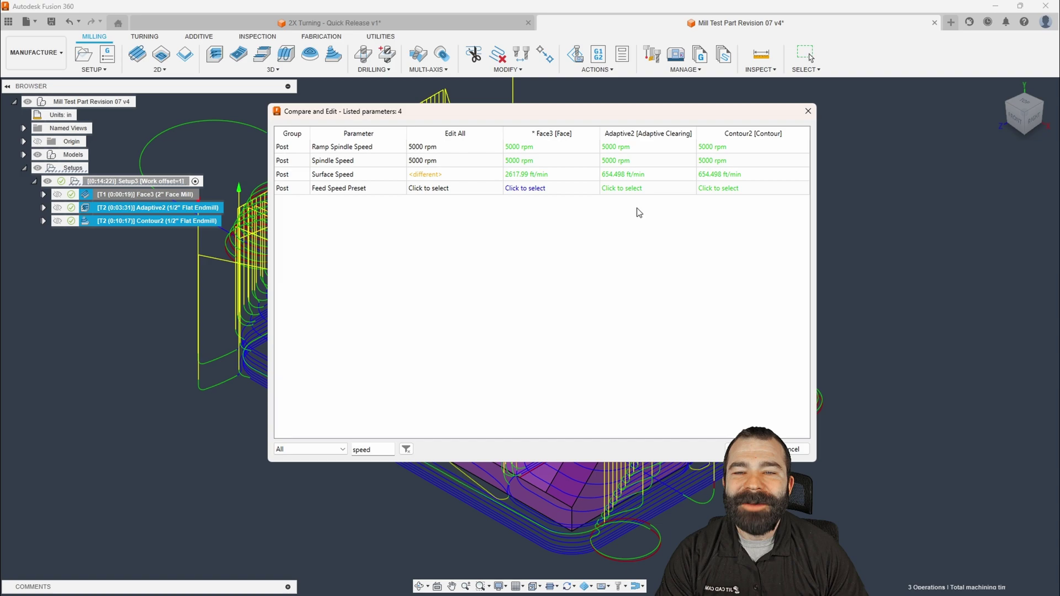
pyautogui.click(648, 191)
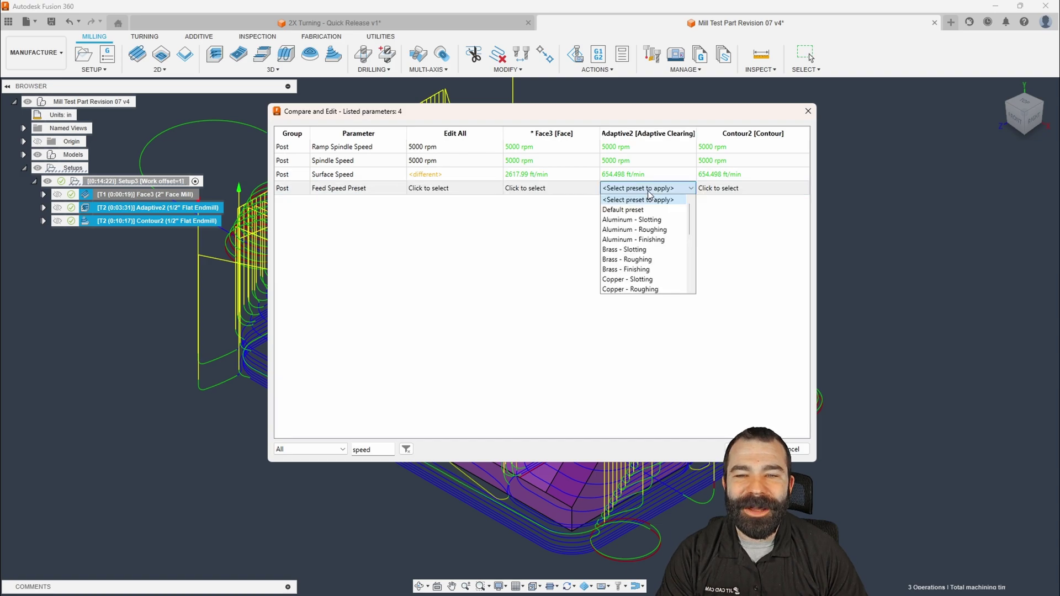
pyautogui.click(638, 229)
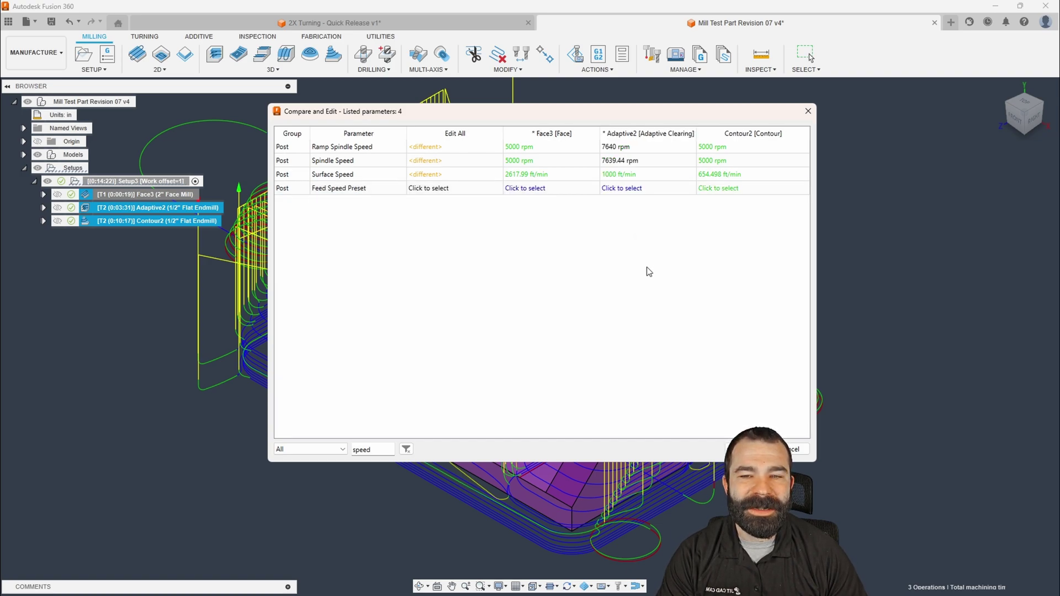
pyautogui.click(710, 188)
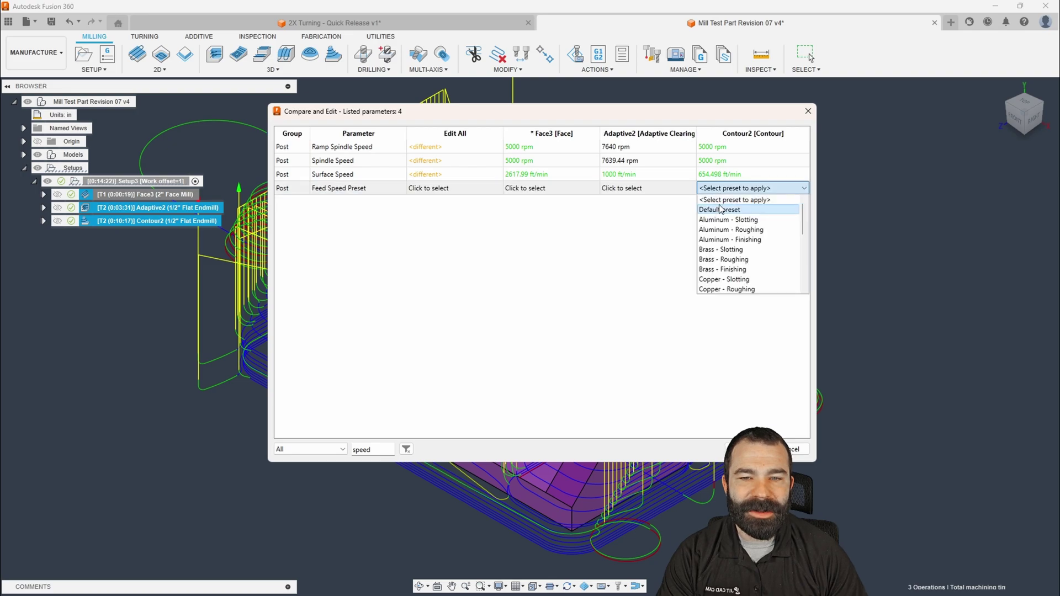
pyautogui.click(723, 240)
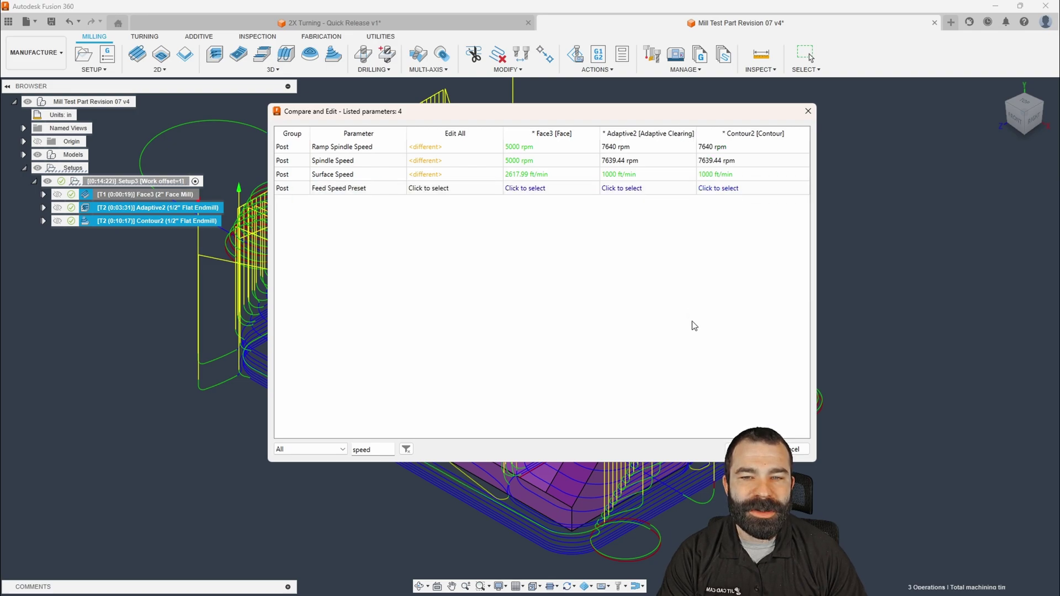
pyautogui.click(747, 449)
# Confirm the operation update, let toolpaths regenerate to a 0:03:40 total, then clear the selection
pyautogui.click(585, 350)
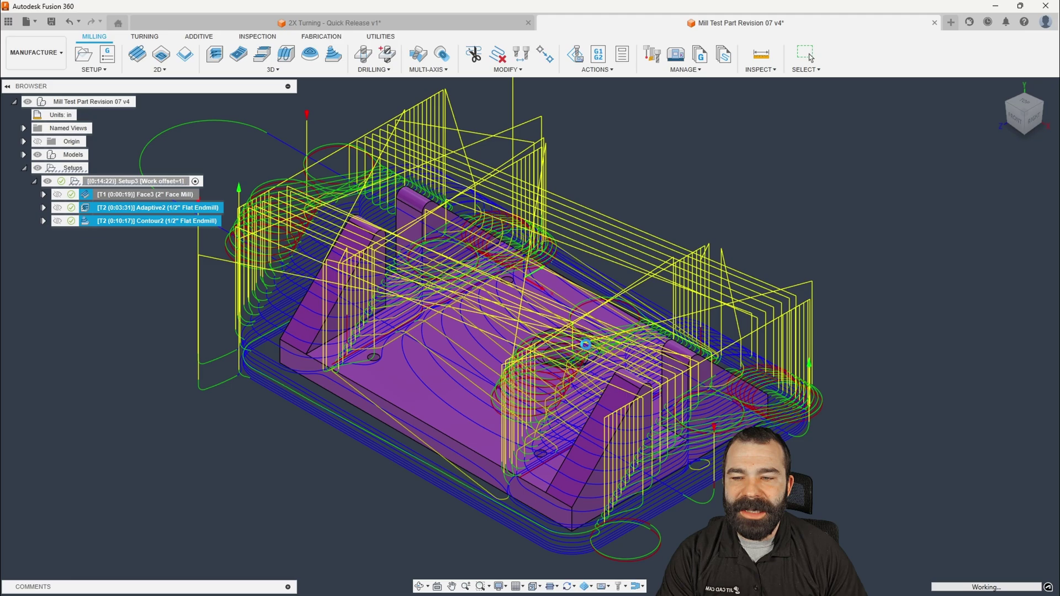
pyautogui.scroll(-2, 586, 350)
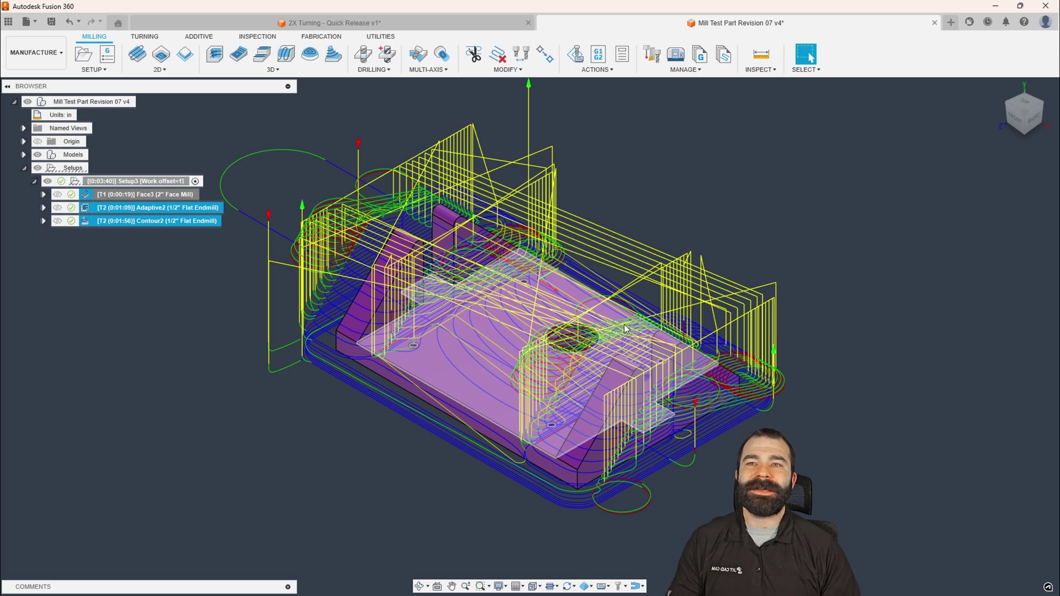
pyautogui.click(174, 270)
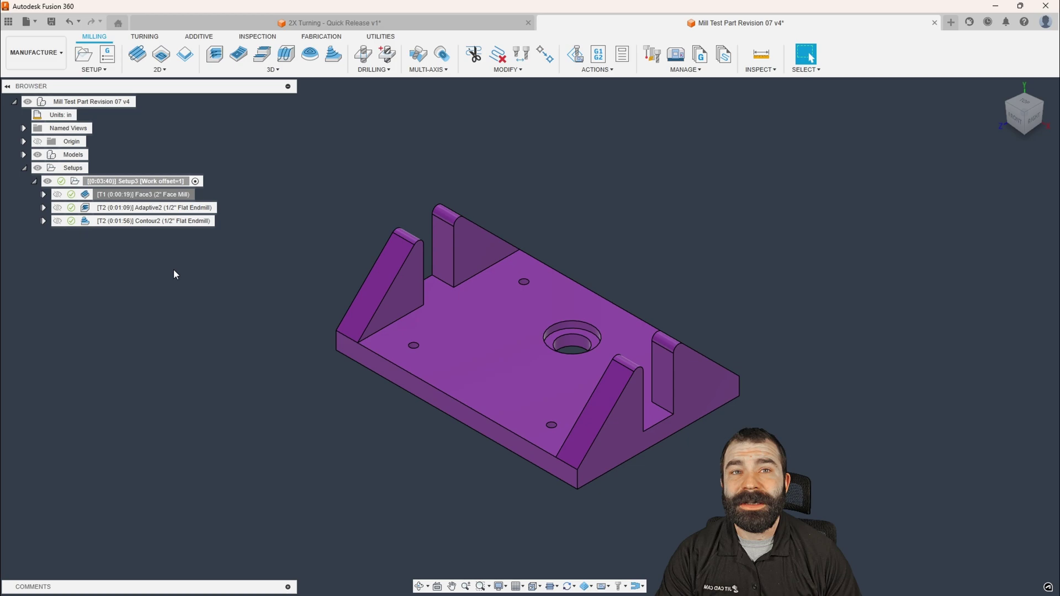
pyautogui.rightClick(105, 212)
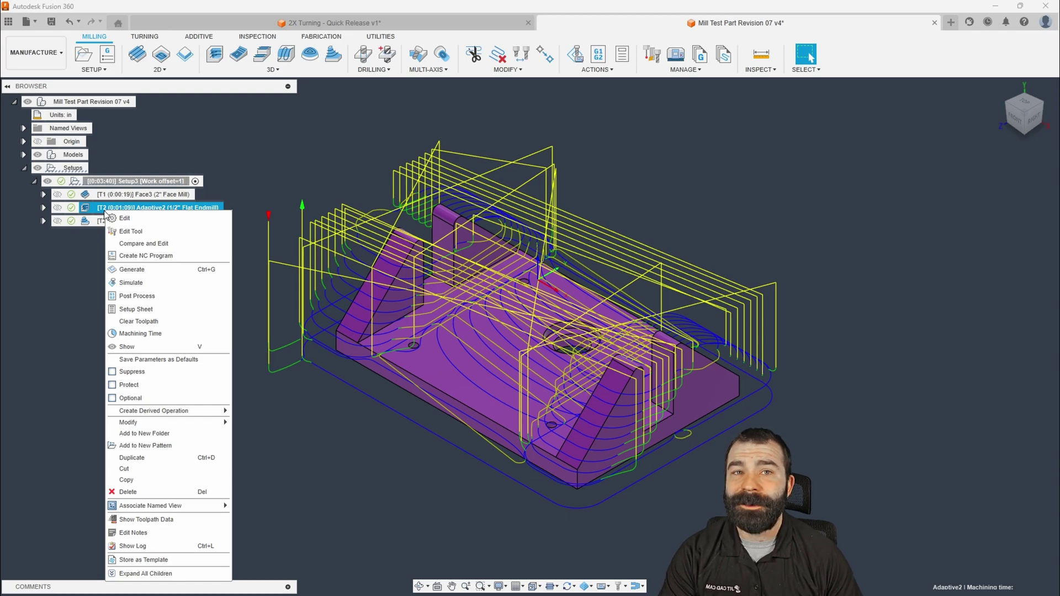
pyautogui.click(144, 219)
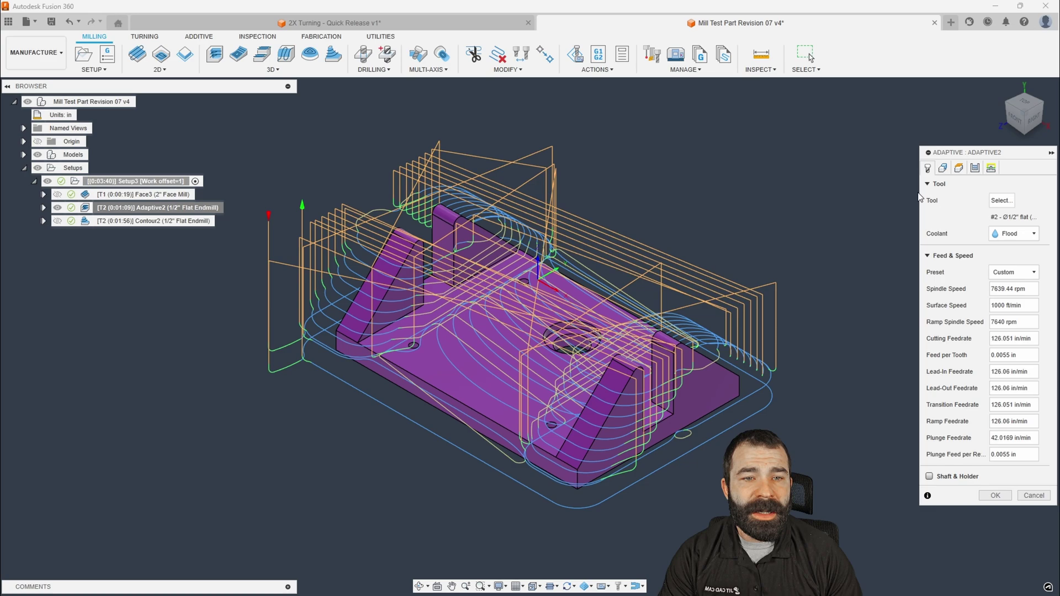
pyautogui.click(974, 169)
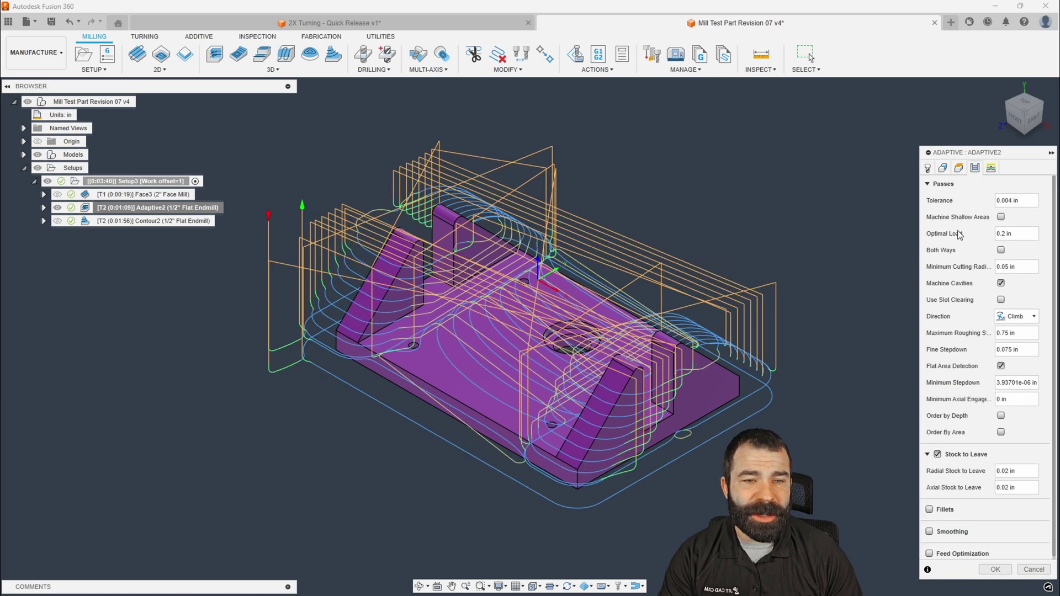
pyautogui.click(1045, 235)
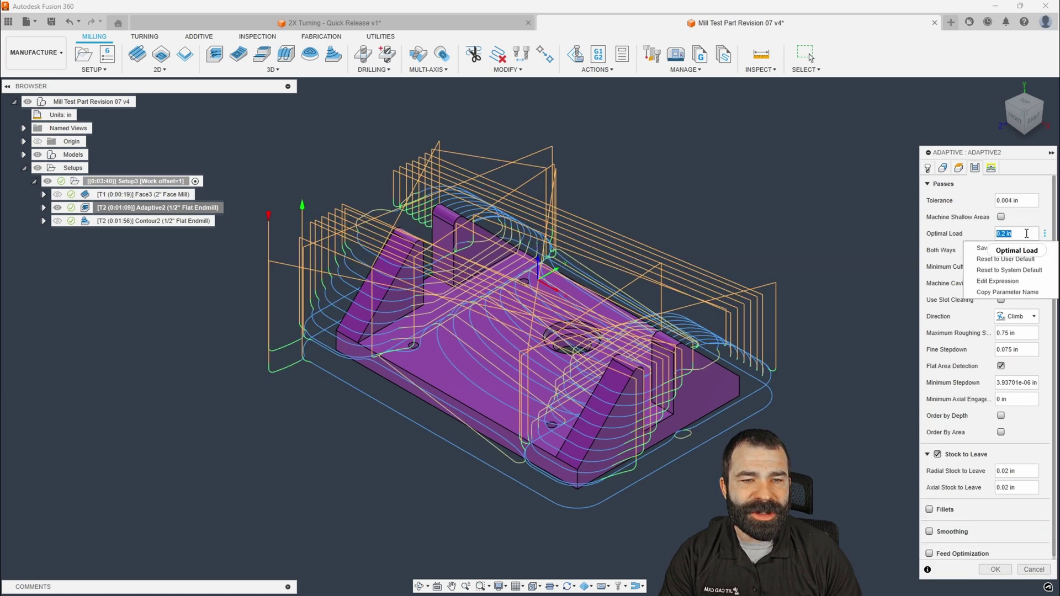
pyautogui.click(997, 282)
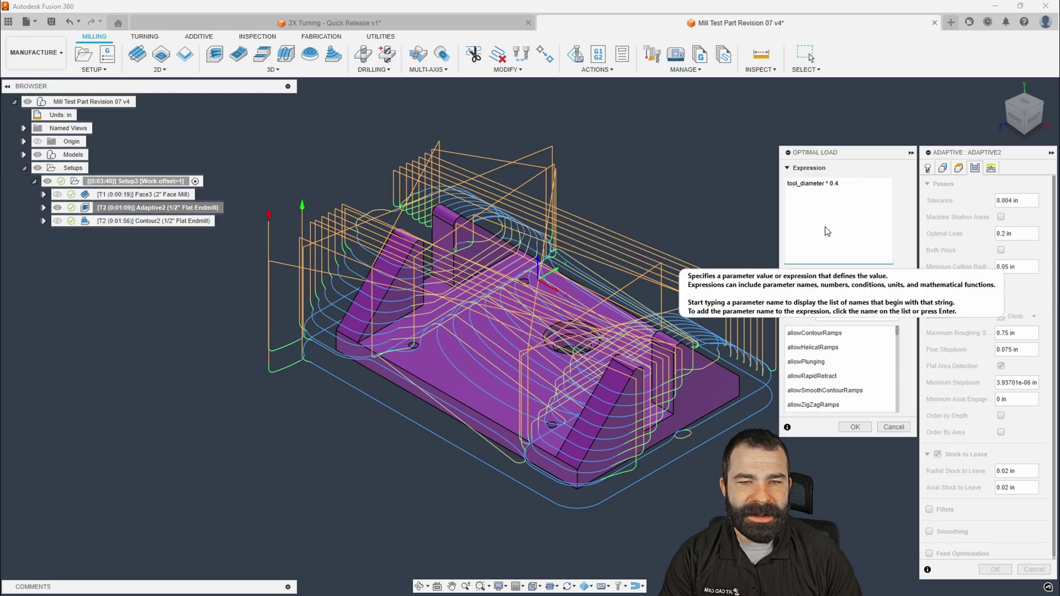
pyautogui.moveTo(789, 187); pyautogui.dragTo(840, 186)
pyautogui.click(860, 225)
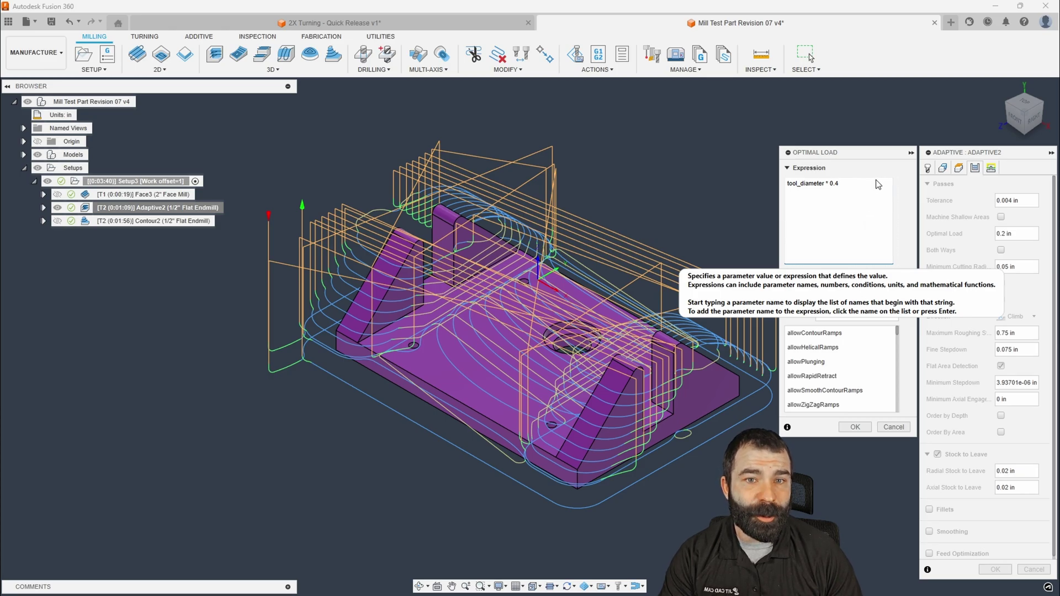
pyautogui.click(893, 428)
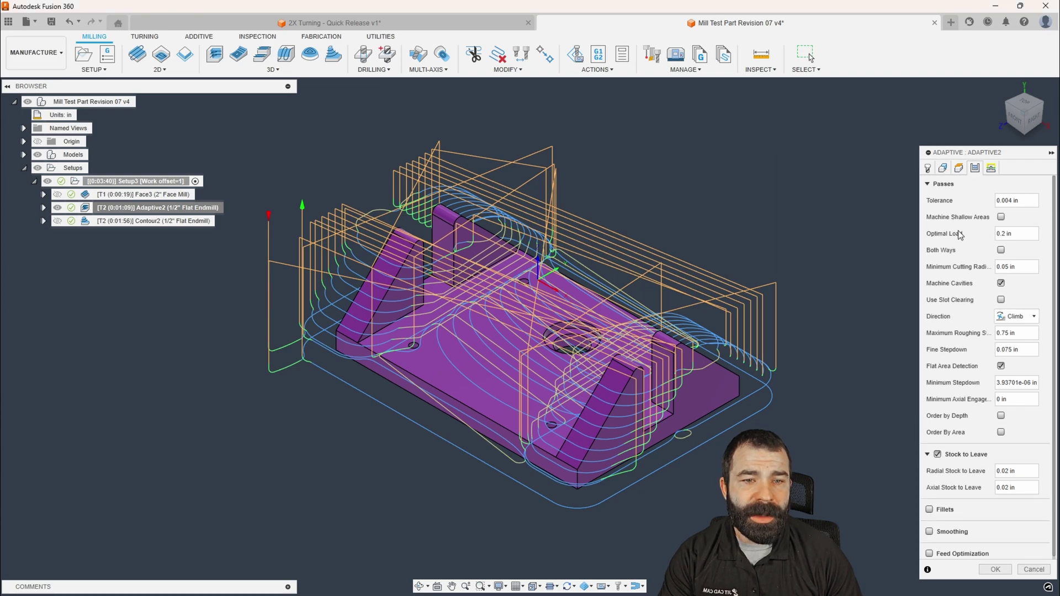
pyautogui.click(1046, 235)
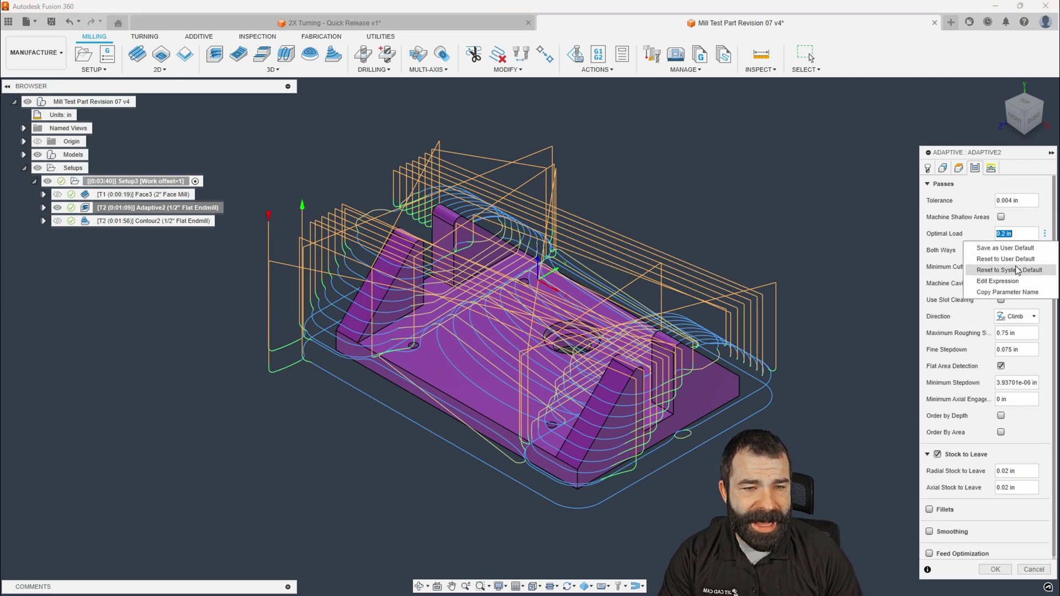
pyautogui.click(1013, 270)
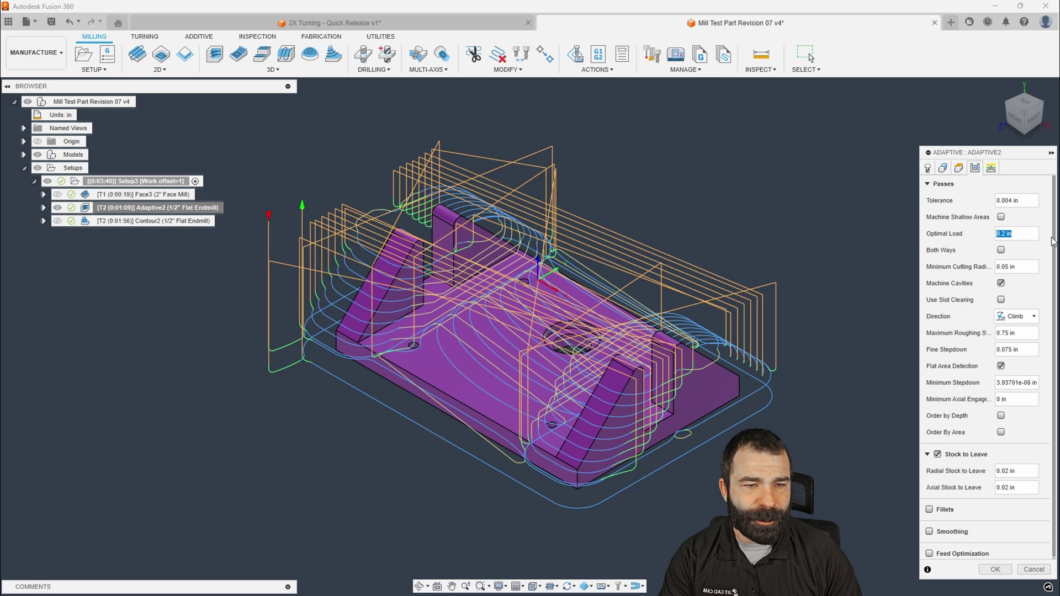
pyautogui.click(1045, 234)
pyautogui.click(997, 281)
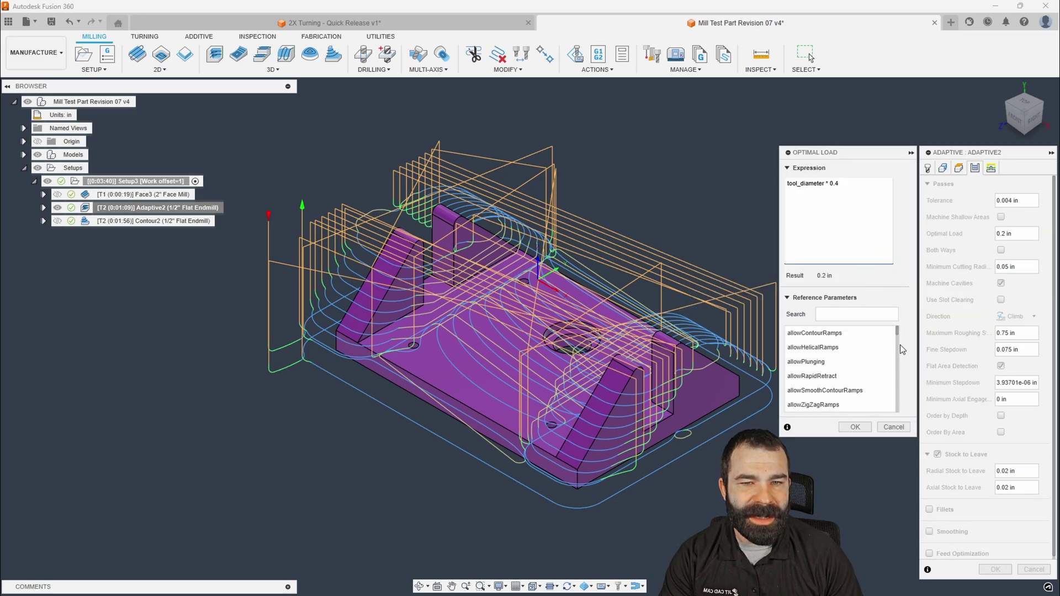
pyautogui.click(902, 426)
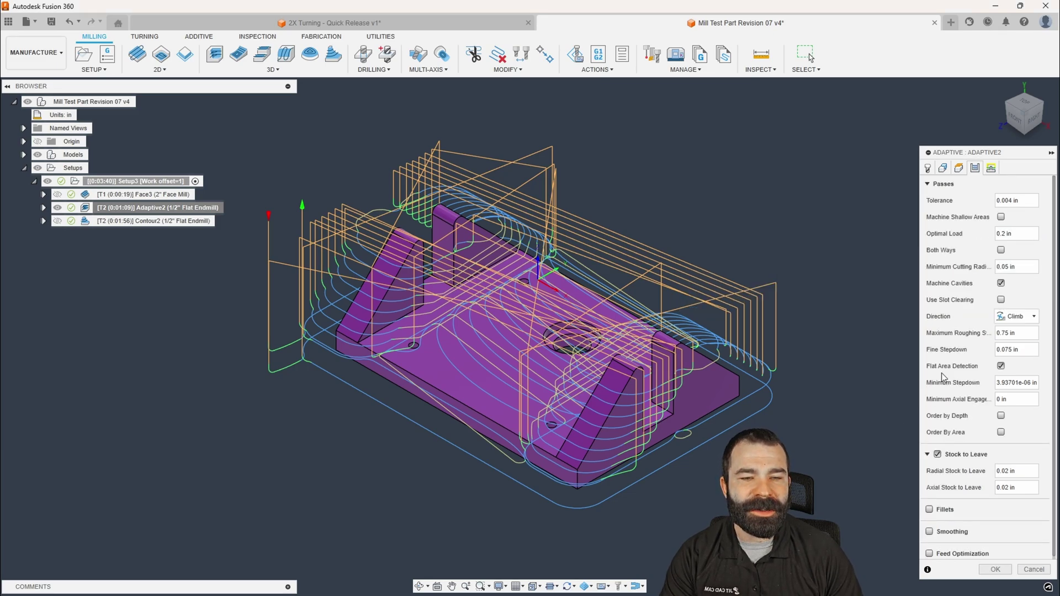
pyautogui.click(928, 167)
pyautogui.click(1013, 272)
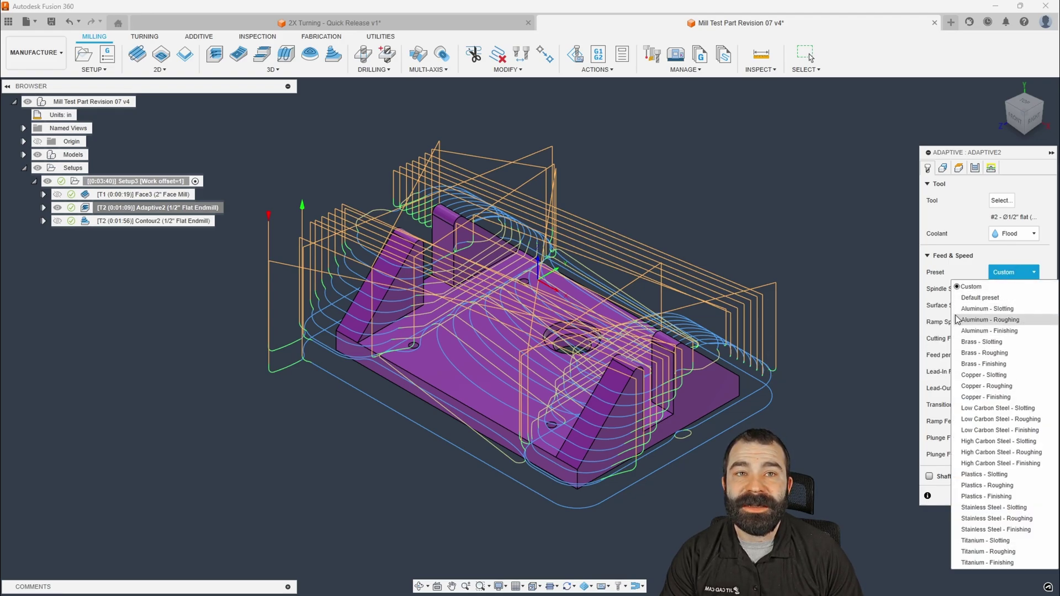
pyautogui.click(937, 294)
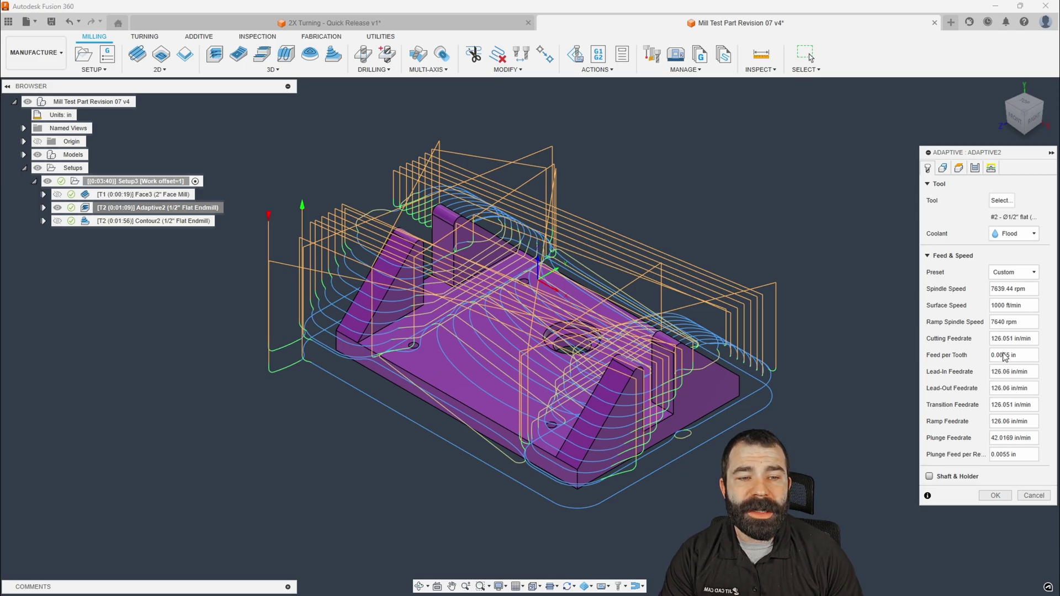
pyautogui.click(1034, 496)
pyautogui.rightClick(132, 208)
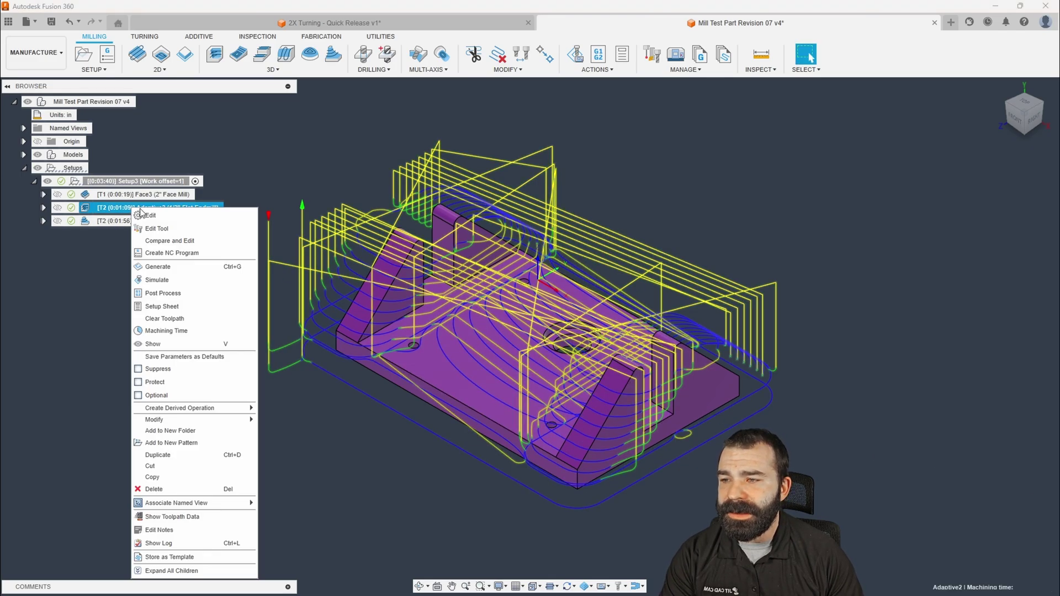
pyautogui.click(180, 230)
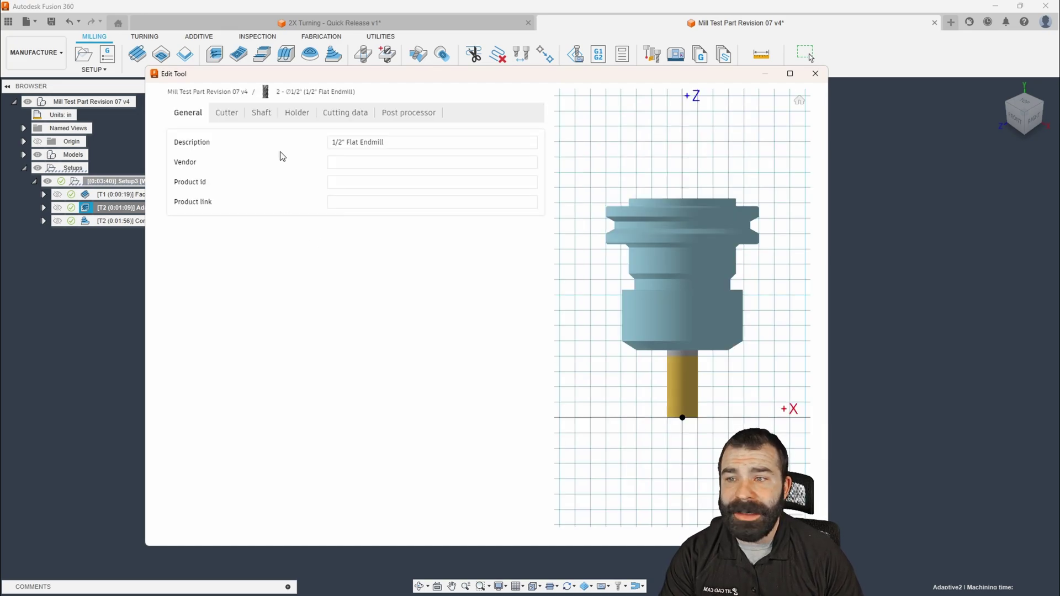
pyautogui.click(336, 122)
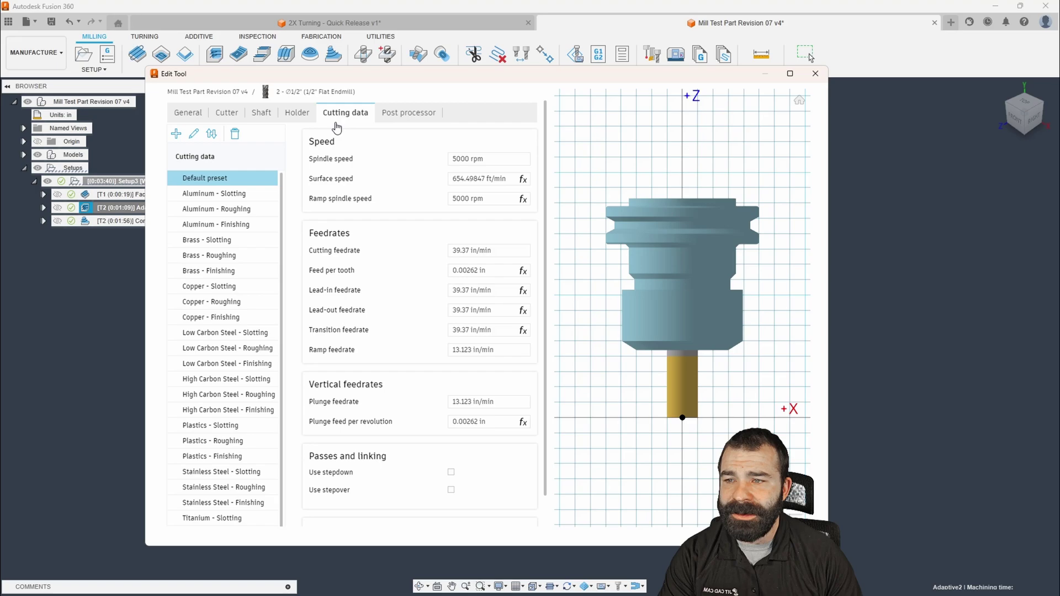
pyautogui.click(232, 210)
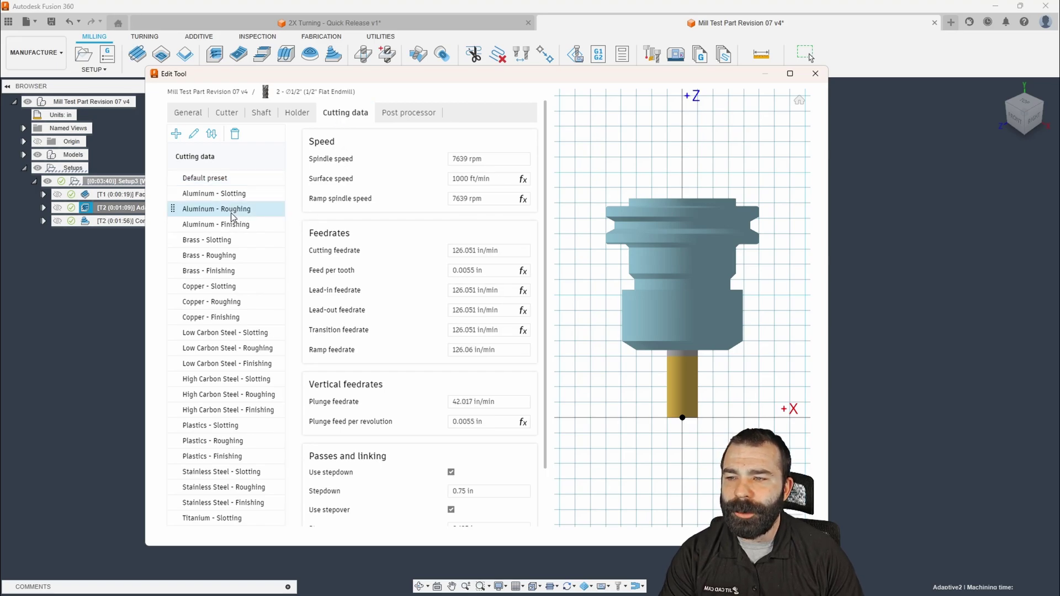
pyautogui.scroll(-2, 354, 265)
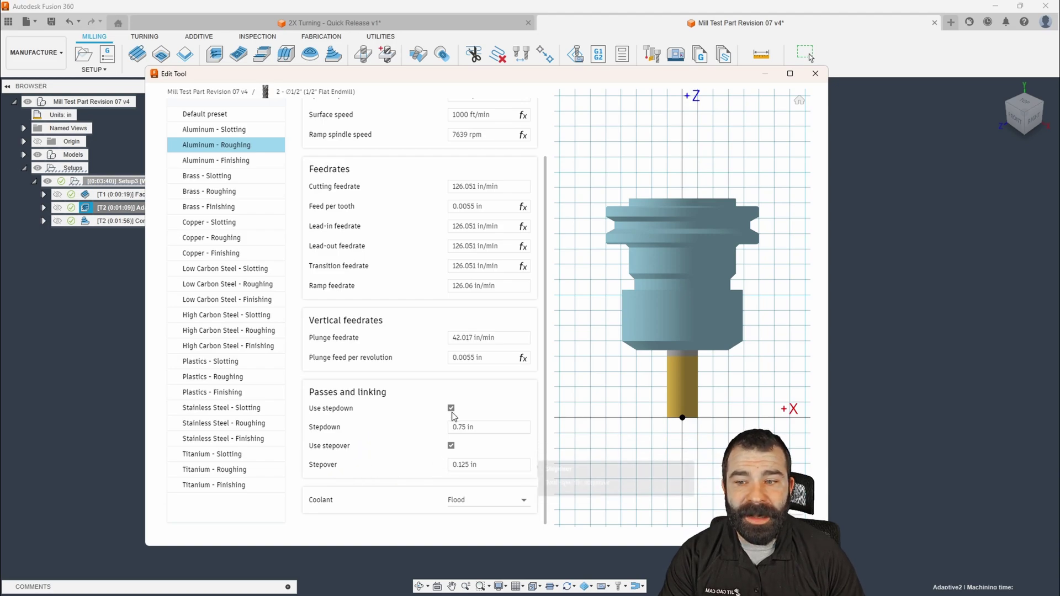
pyautogui.click(239, 148)
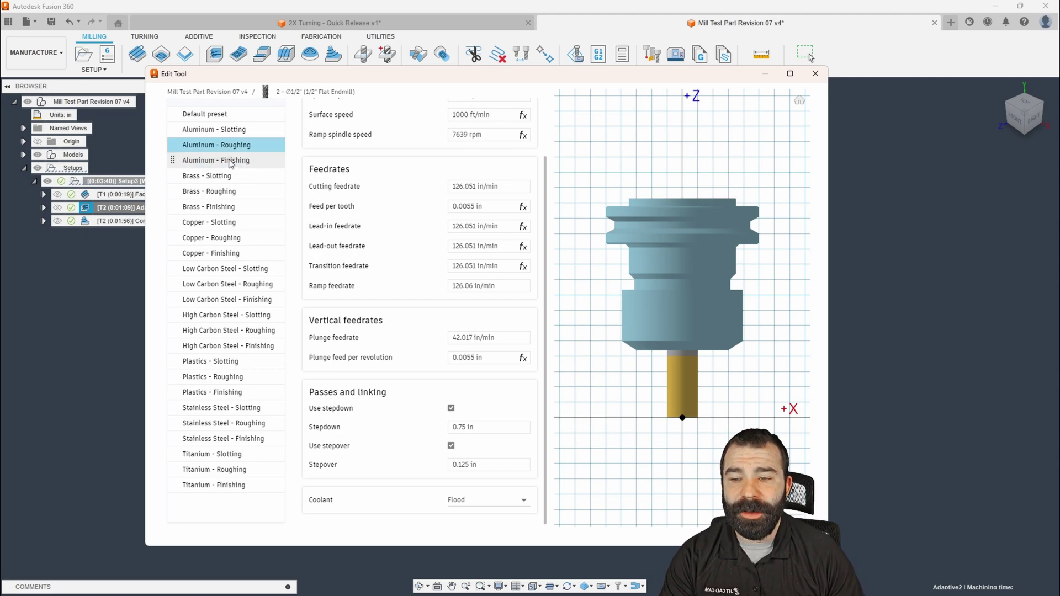
pyautogui.click(231, 161)
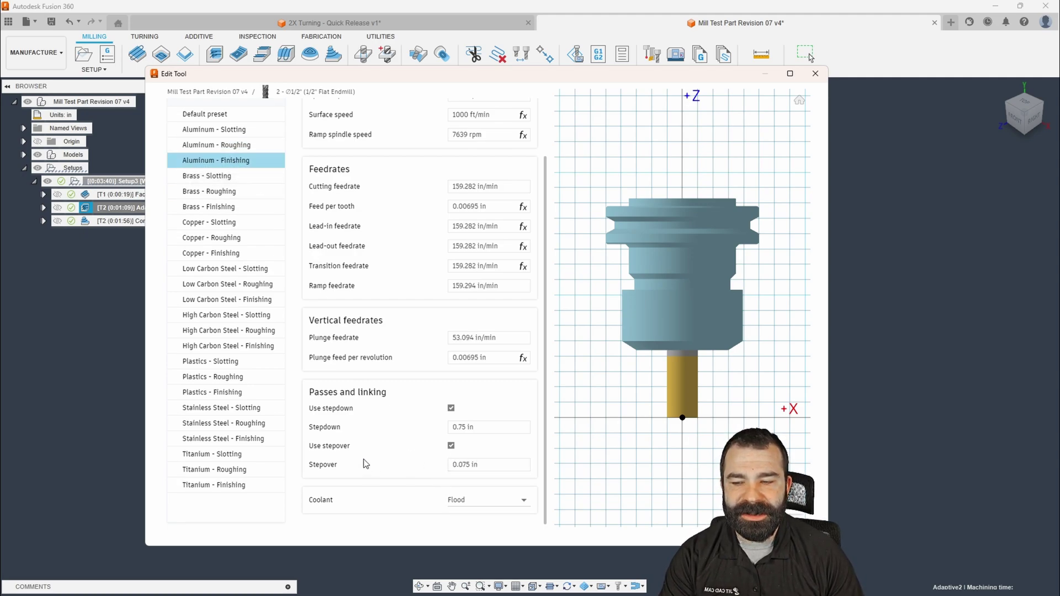
pyautogui.click(202, 145)
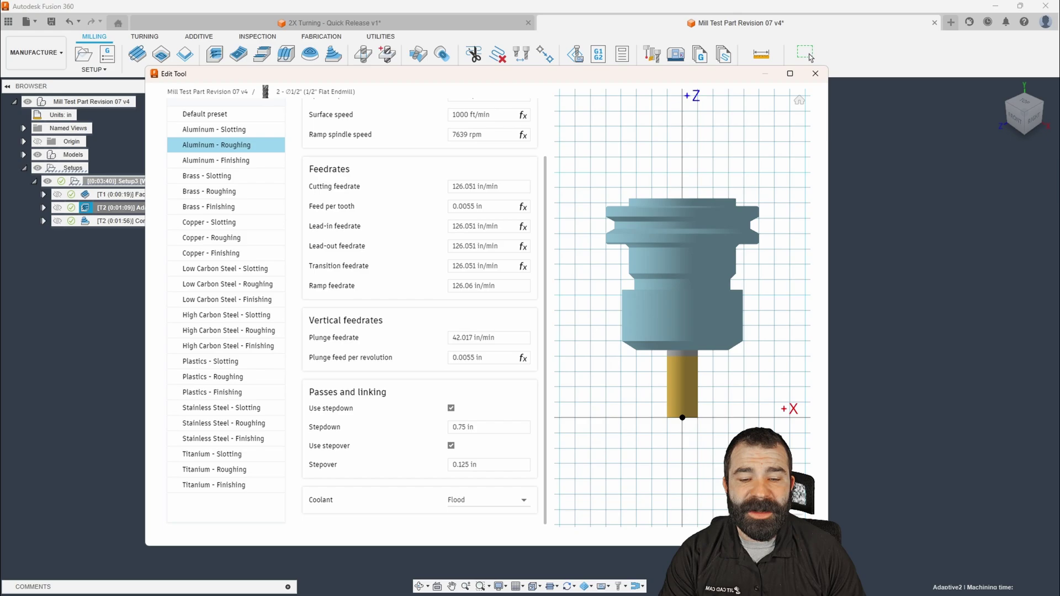
pyautogui.click(815, 74)
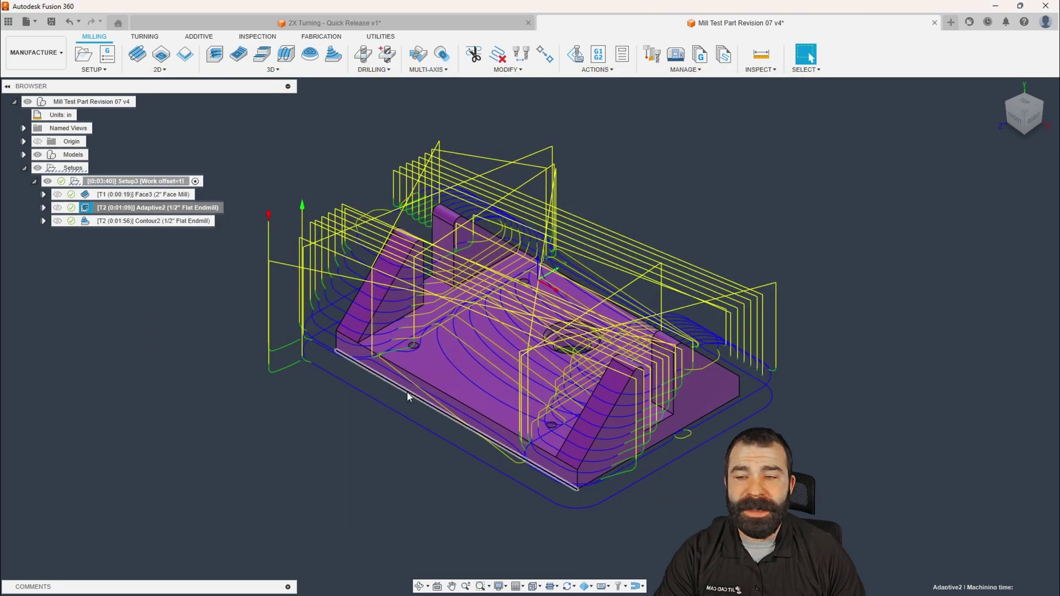
# Open Adaptive2's Optimal Load expression for editing on the Passes settings
pyautogui.rightClick(116, 209)
pyautogui.click(133, 218)
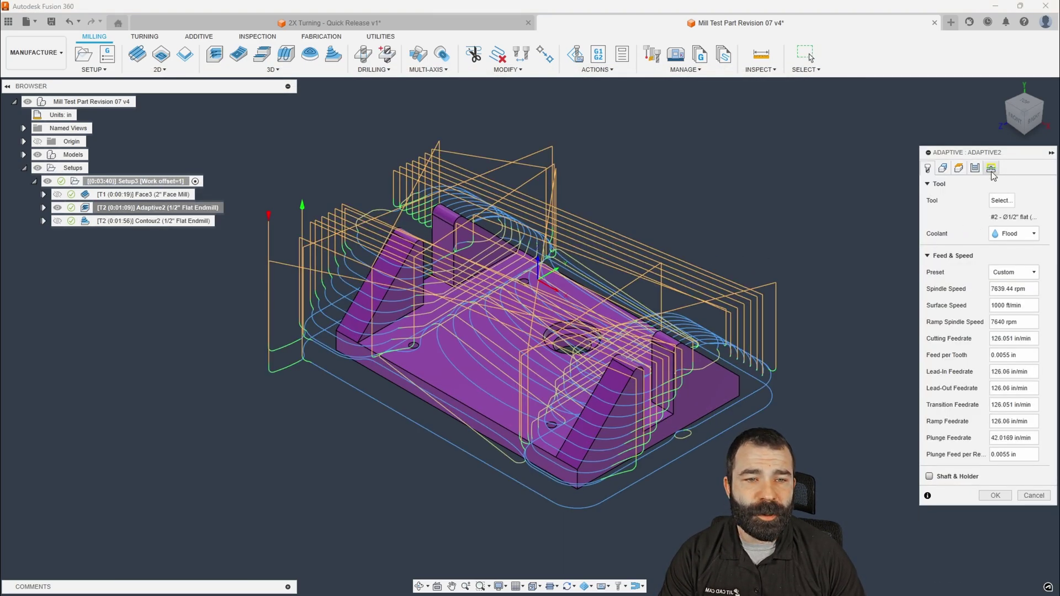
pyautogui.click(975, 168)
pyautogui.click(1045, 235)
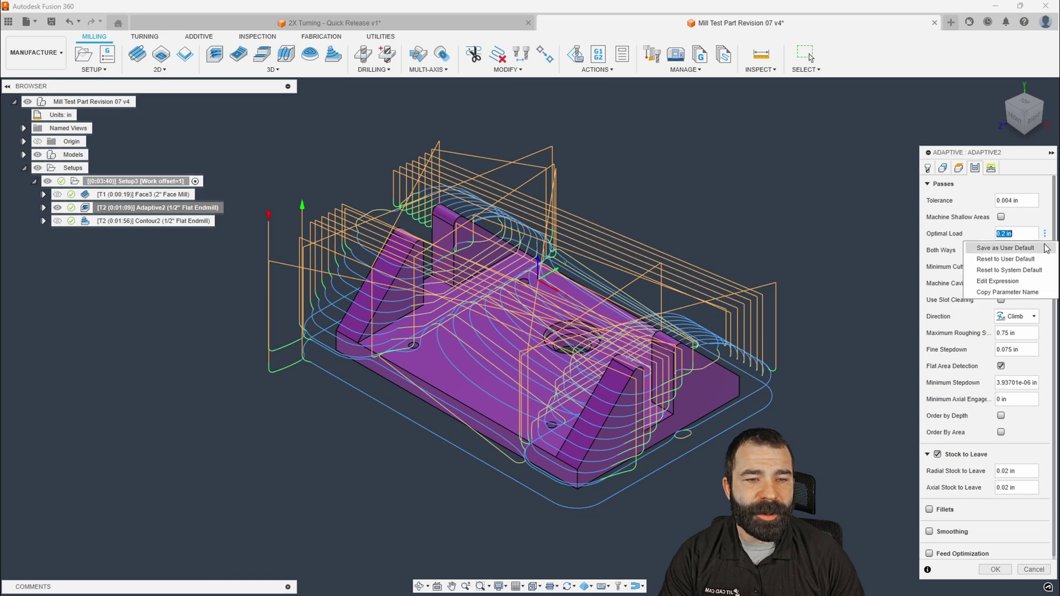
pyautogui.click(1010, 280)
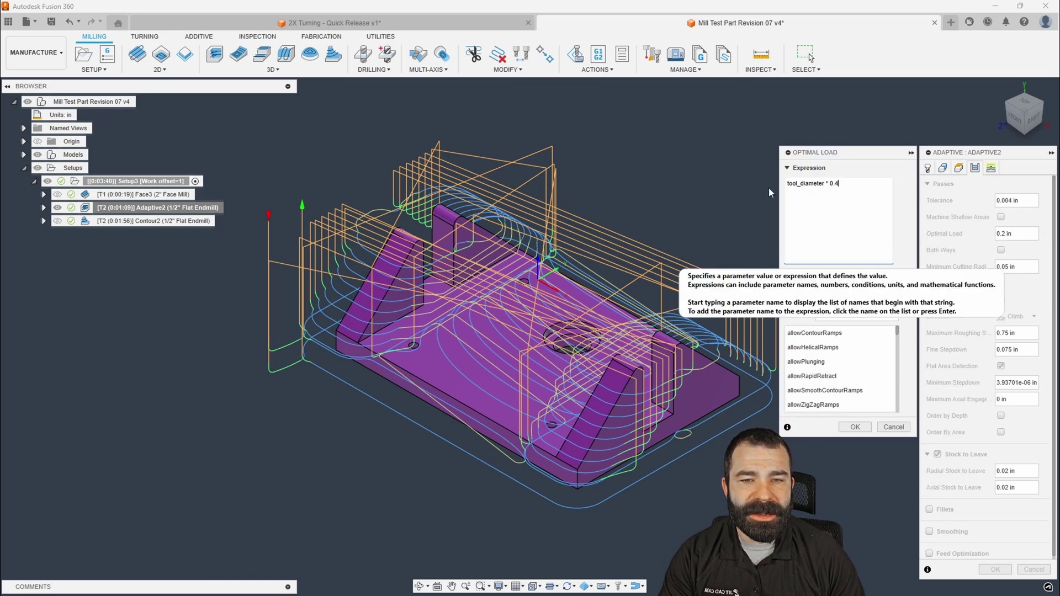
# Replace the Optimal Load expression tool_diameter * 0.4 with tool_stepover
pyautogui.moveTo(839, 184); pyautogui.dragTo(801, 183)
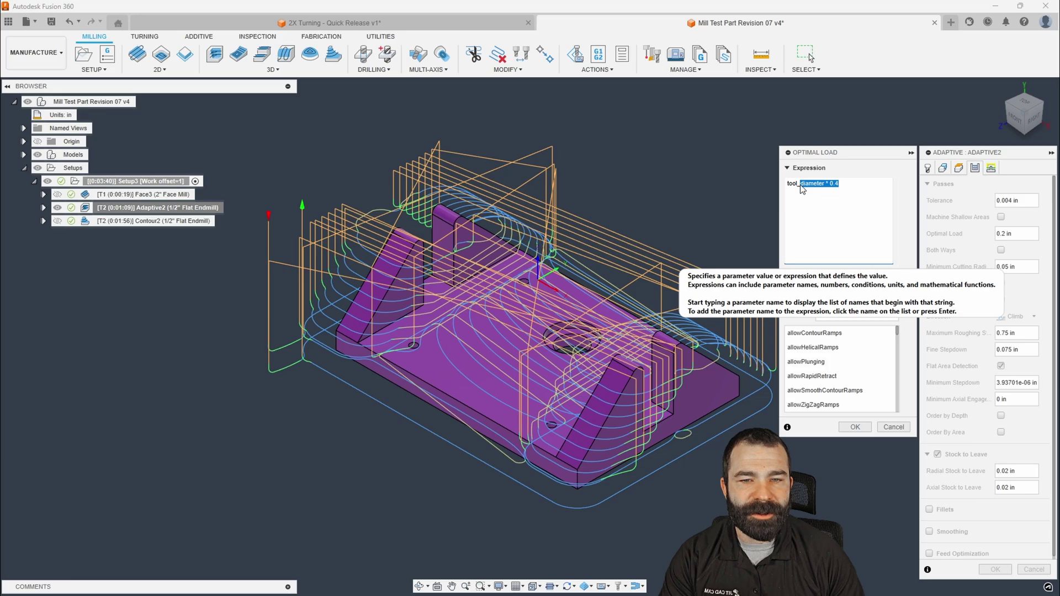
pyautogui.write('st')
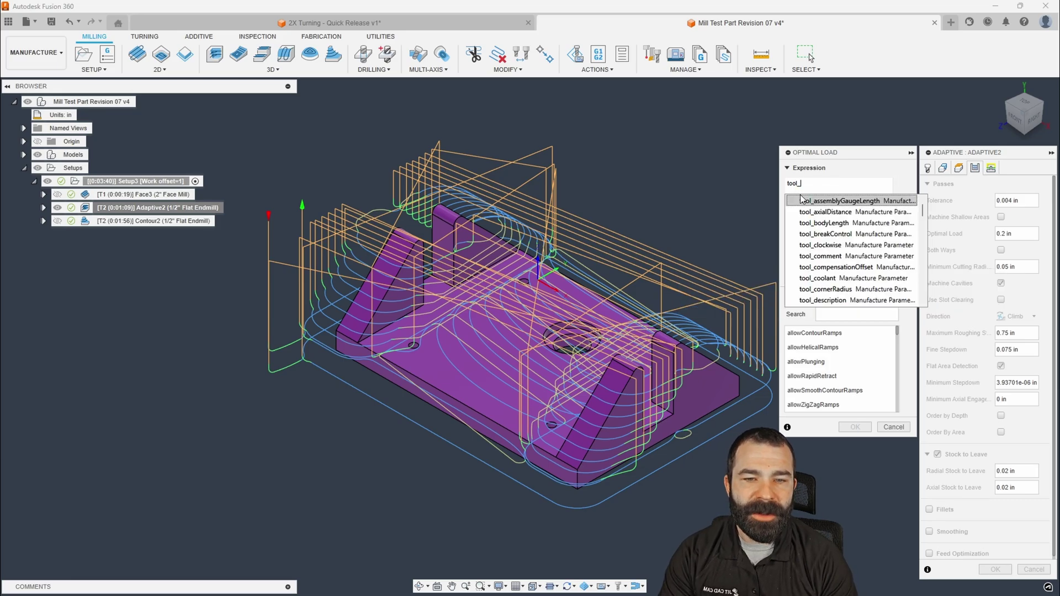
pyautogui.write('e')
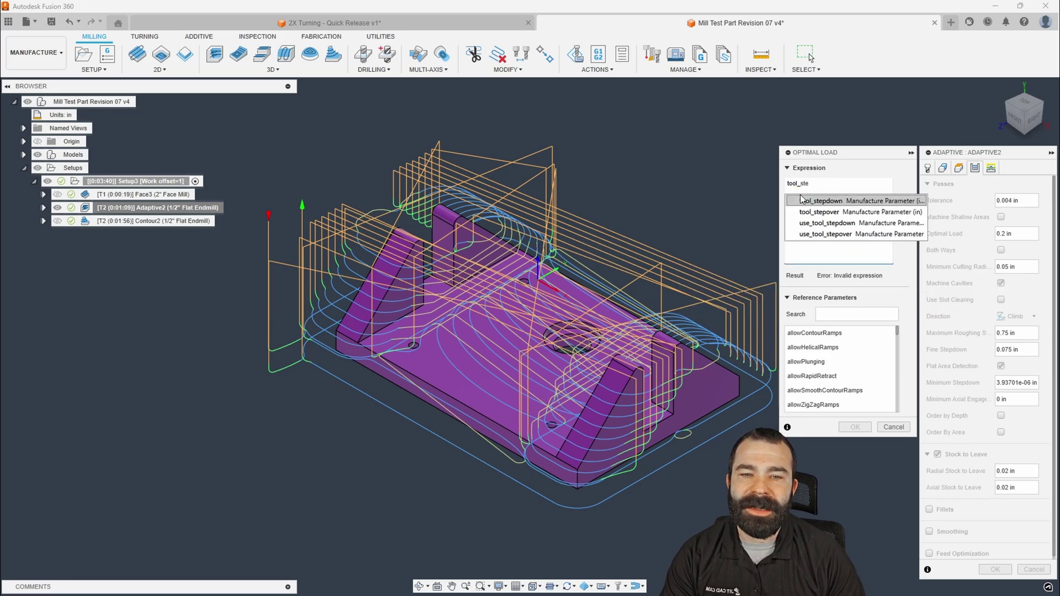
pyautogui.press('Down')
pyautogui.press('Down')
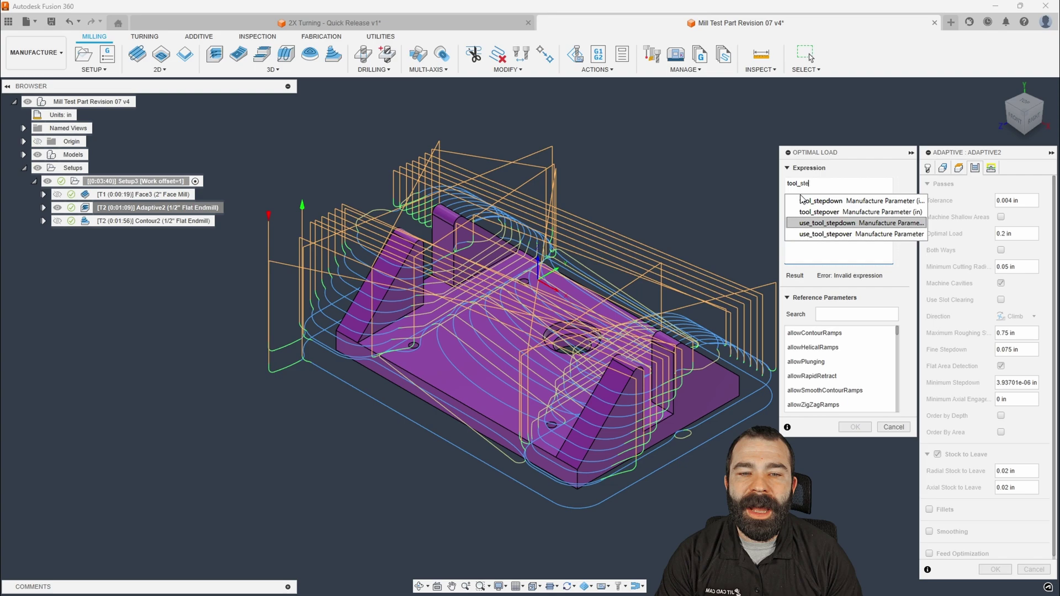
pyautogui.press('Down')
pyautogui.press('Return')
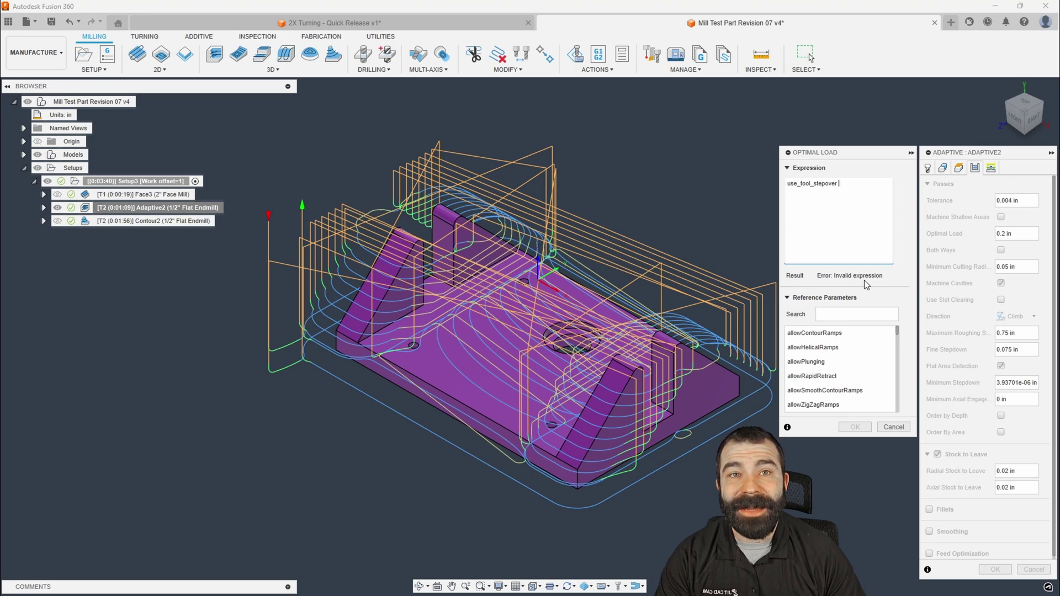
pyautogui.press('BackSpace')
pyautogui.hotkey('ctrl', 'a')
pyautogui.write('u')
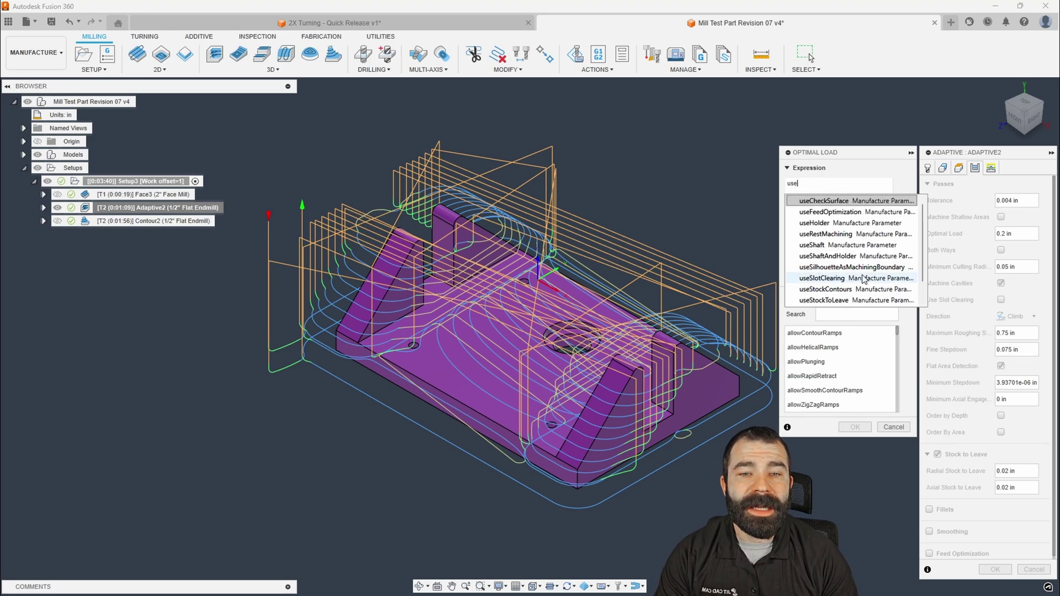
pyautogui.press('BackSpace')
pyautogui.write('tool')
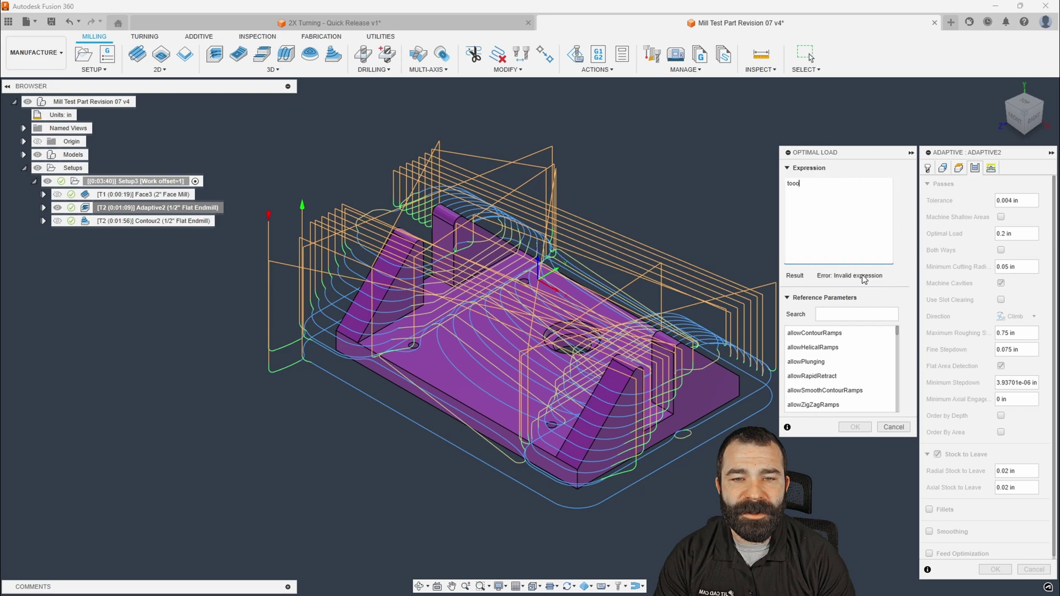
pyautogui.write('_')
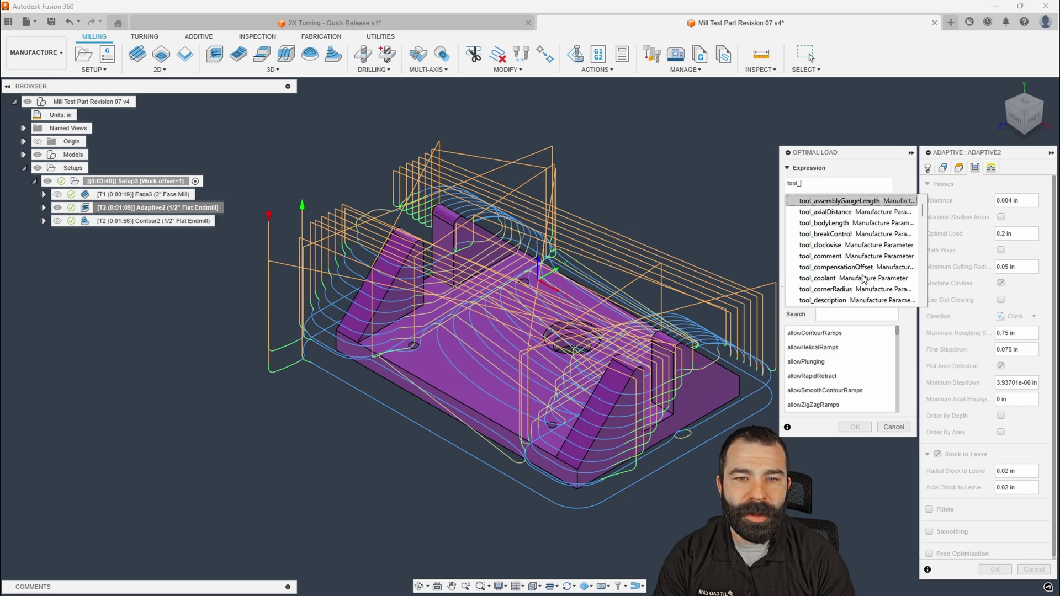
pyautogui.write('st')
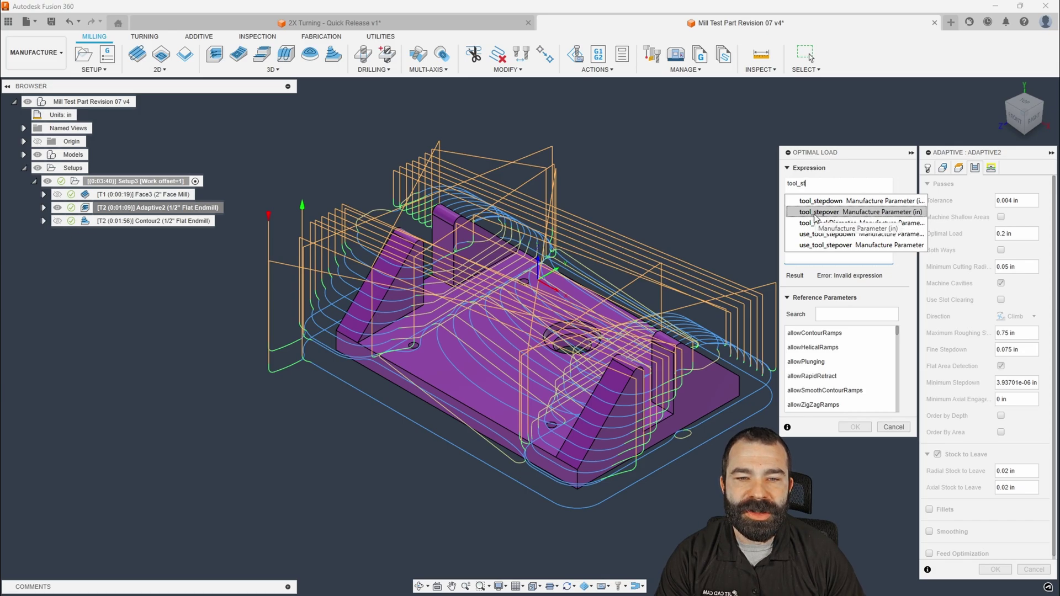
pyautogui.click(844, 212)
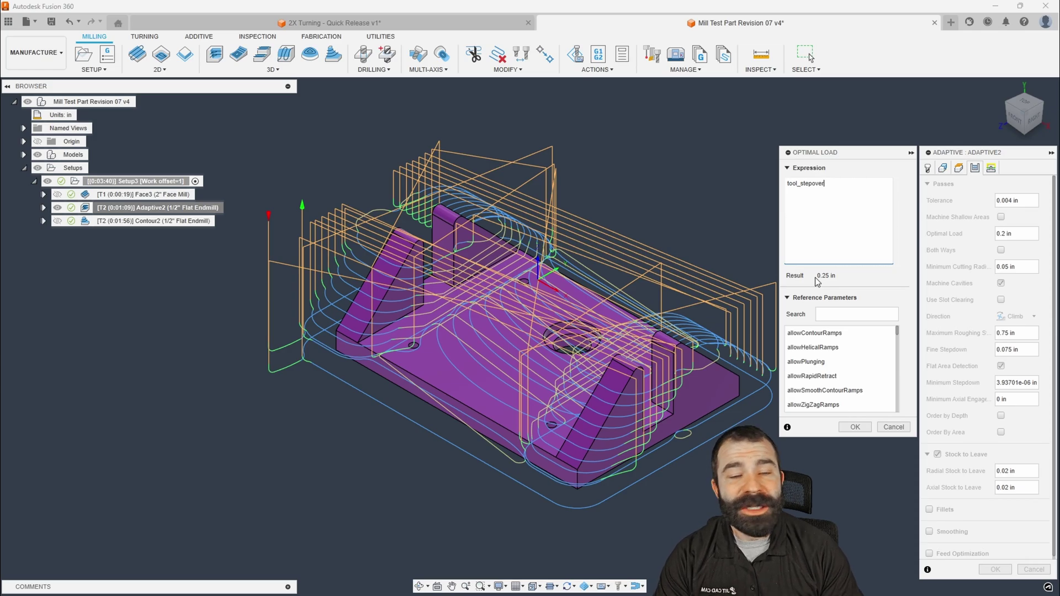
# Confirm the tool_stepover expression and apply the Aluminum - Roughing feed/speed preset
pyautogui.click(853, 426)
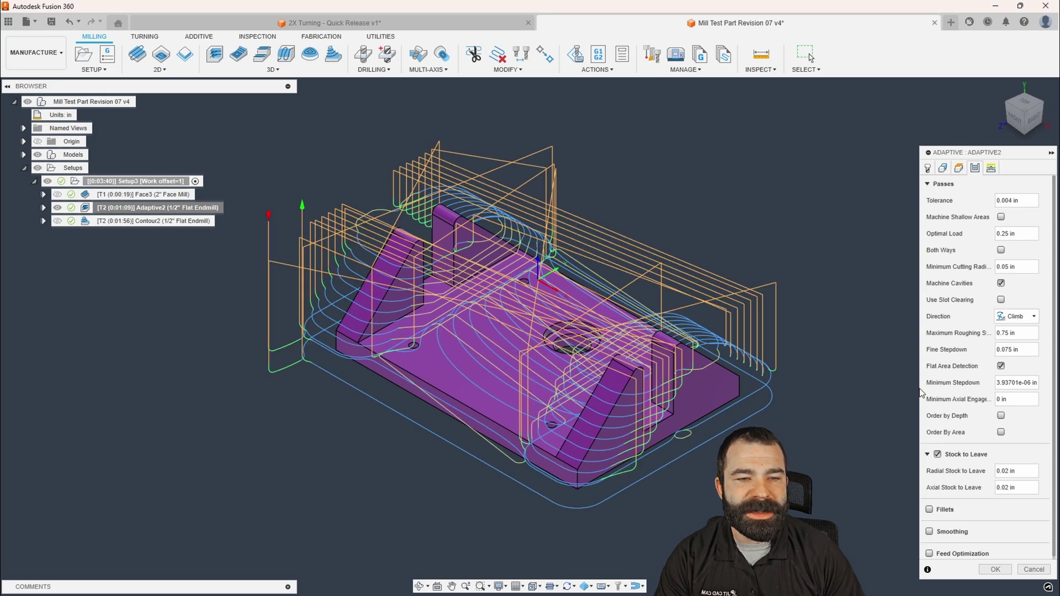
pyautogui.click(928, 168)
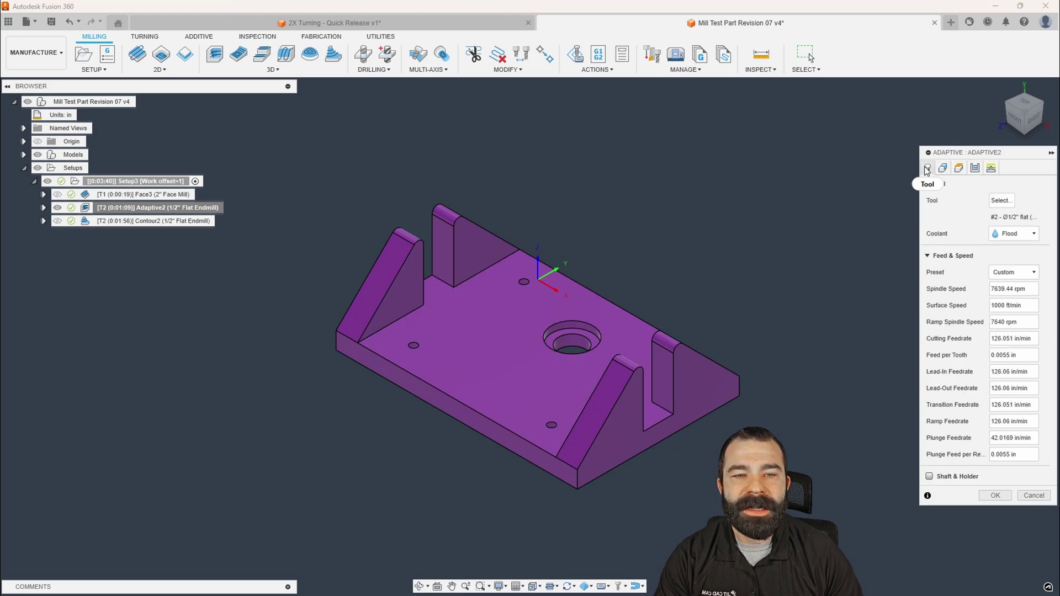
pyautogui.click(1010, 272)
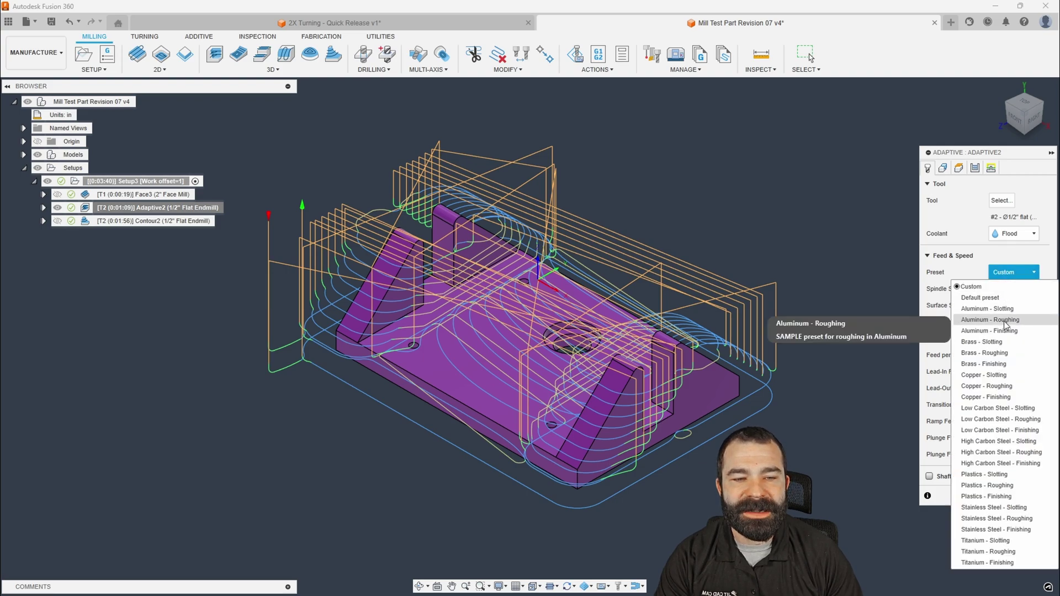
pyautogui.click(990, 320)
pyautogui.click(975, 168)
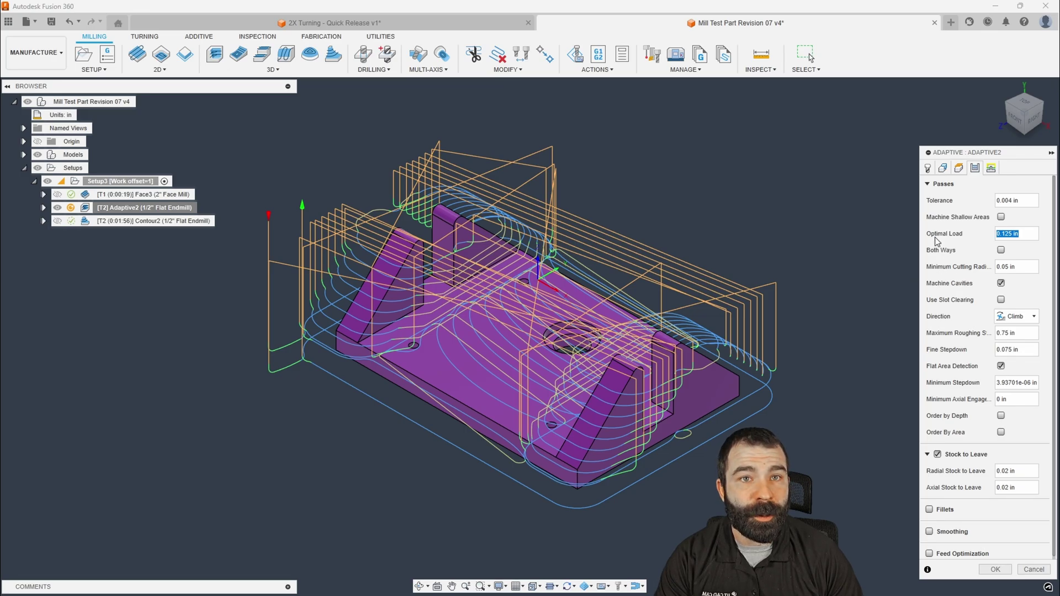
# Switch to another aluminum preset, verify Optimal Load of 0.075 in, and regenerate Adaptive2
pyautogui.click(928, 168)
pyautogui.click(1014, 272)
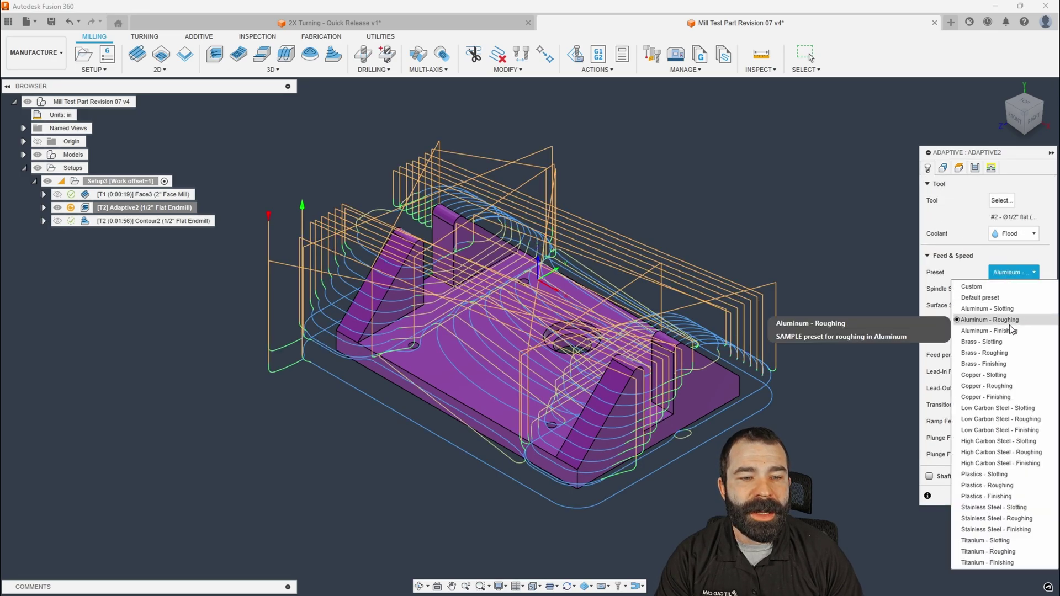
pyautogui.click(999, 326)
pyautogui.click(978, 169)
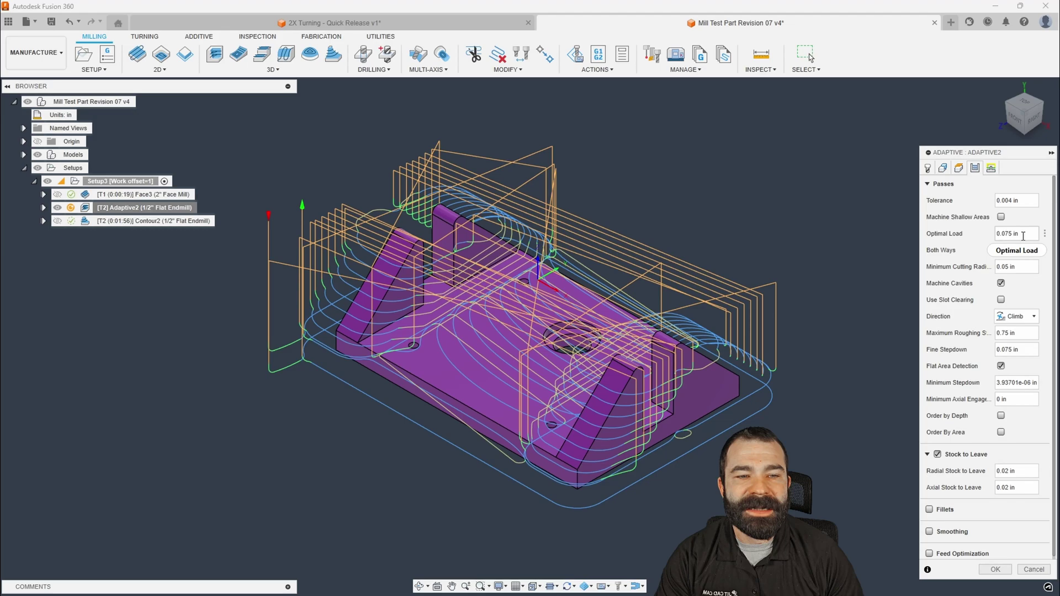
pyautogui.click(995, 570)
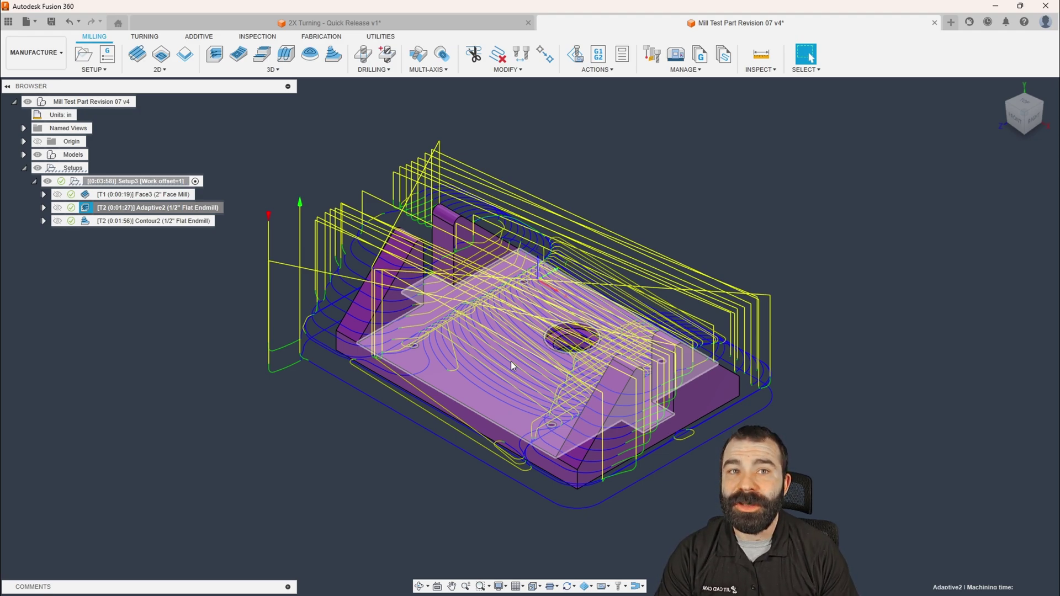
# Select Setup3 and open its Compare and Edit view, then dismiss it
pyautogui.click(169, 295)
pyautogui.click(97, 181)
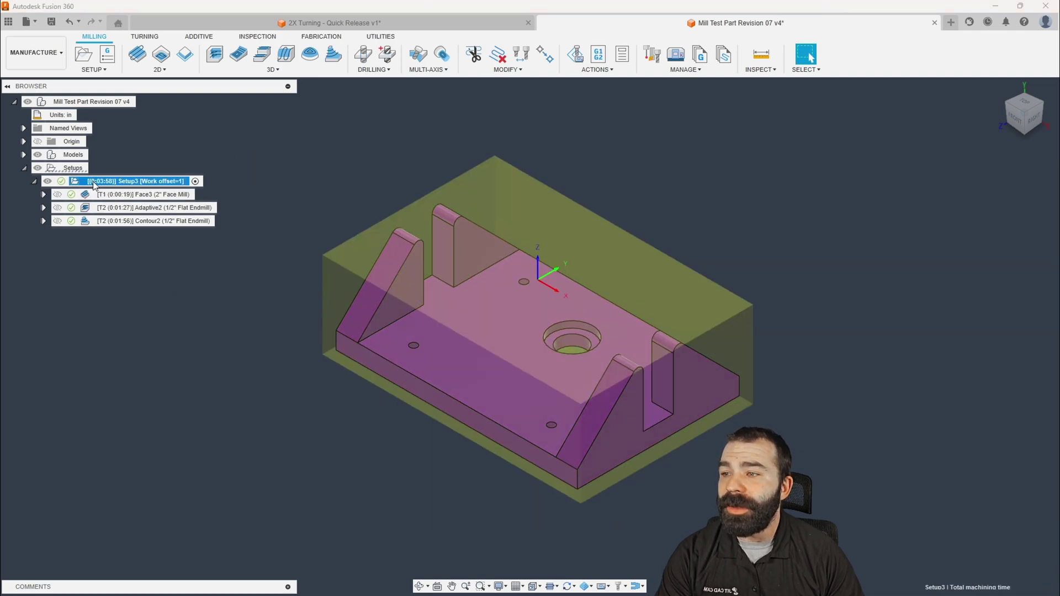
pyautogui.rightClick(95, 182)
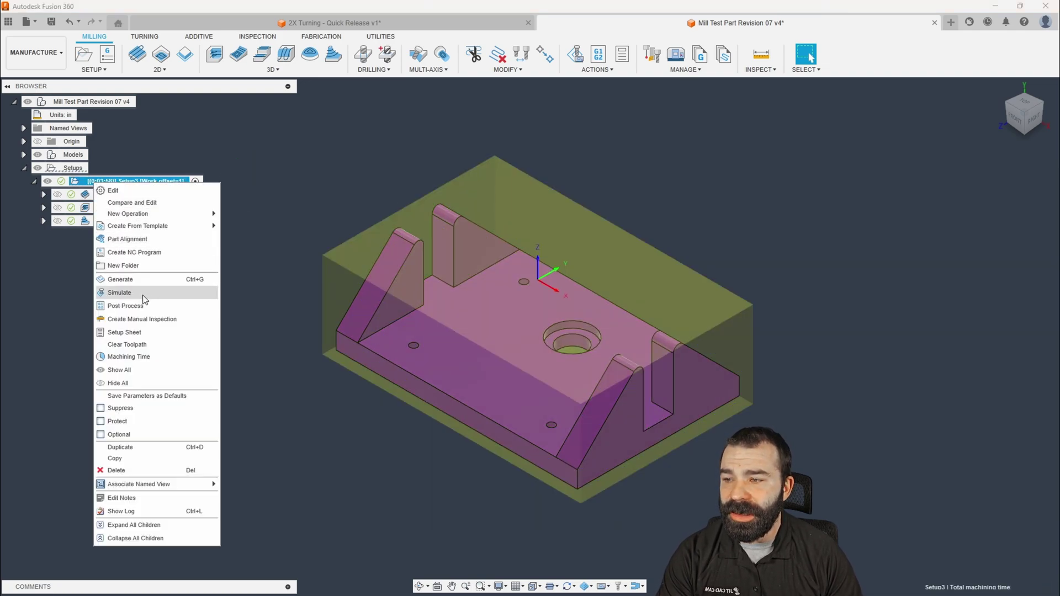
pyautogui.click(132, 203)
pyautogui.press('Escape')
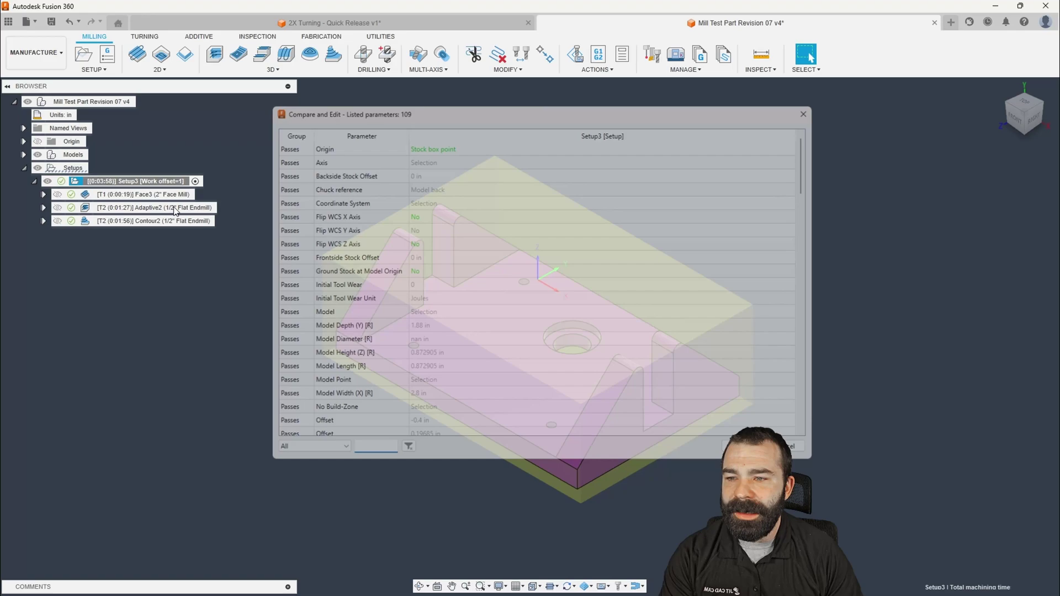
pyautogui.press('Escape')
# Open Compare and Edit for Face3, Adaptive2 and Contour2, filtered by 'speed'
pyautogui.click(112, 194)
pyautogui.keyDown('shift'); pyautogui.click(118, 220); pyautogui.keyUp('shift')
pyautogui.rightClick(118, 220)
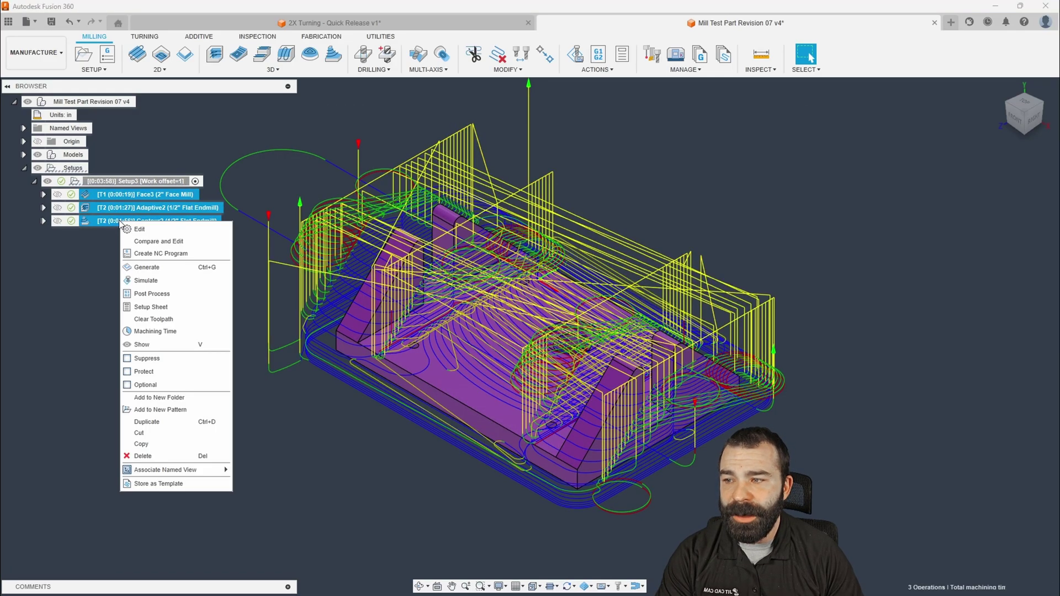
pyautogui.click(162, 245)
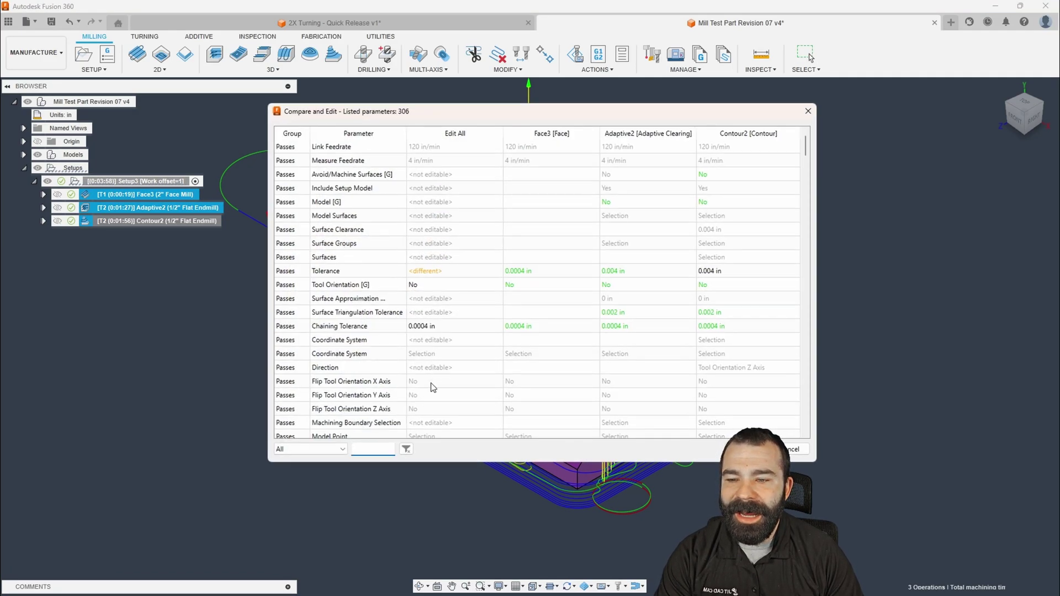
pyautogui.click(380, 449)
pyautogui.write('st')
pyautogui.press('BackSpace')
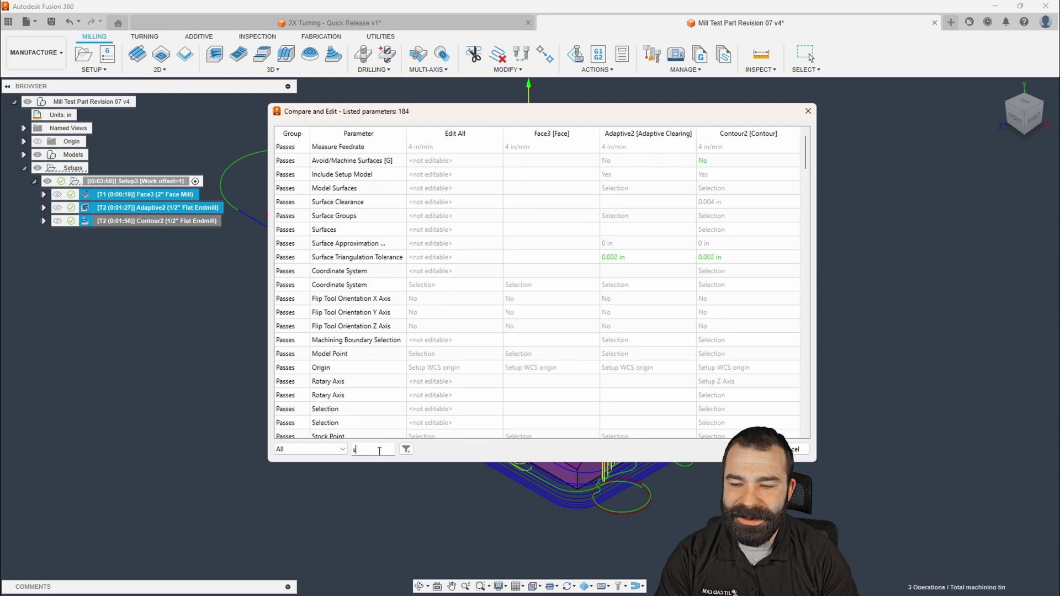
pyautogui.write('peed')
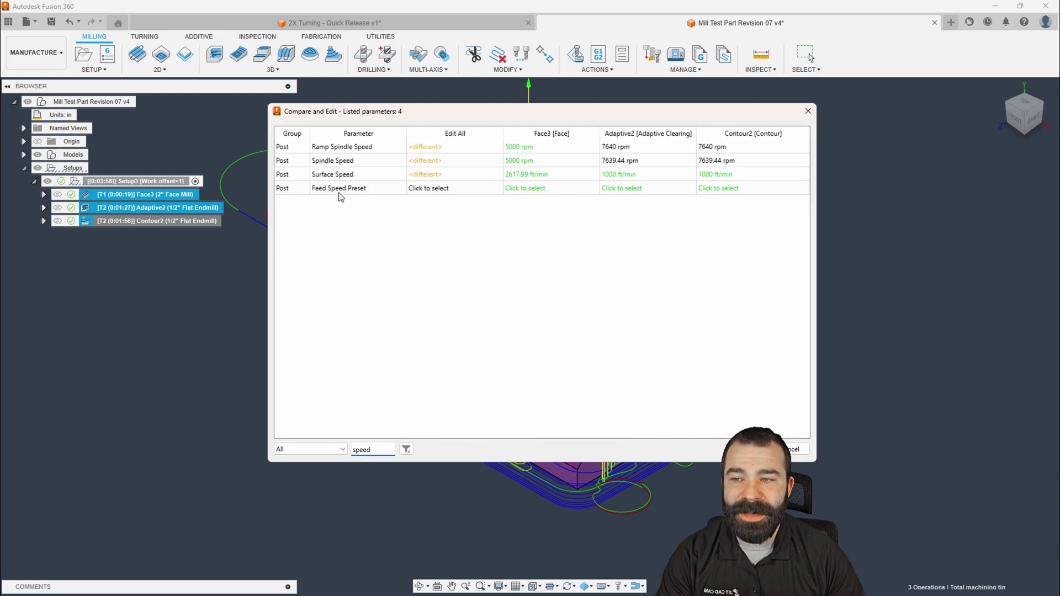
# Set Adaptive2's feed/speed preset to Aluminum - Roughing and confirm updating it
pyautogui.click(653, 193)
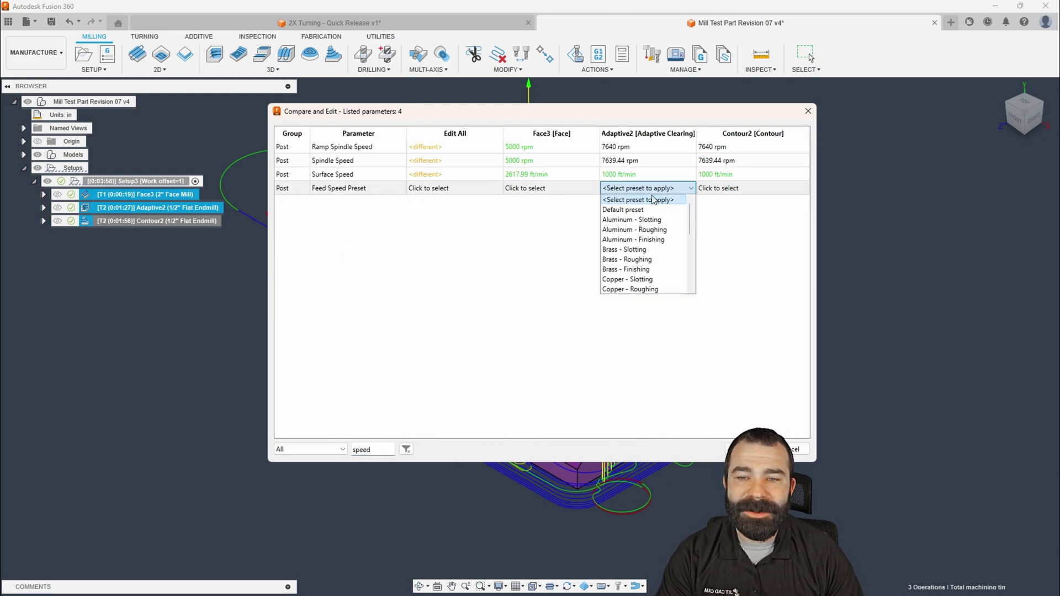
pyautogui.click(646, 232)
pyautogui.click(749, 449)
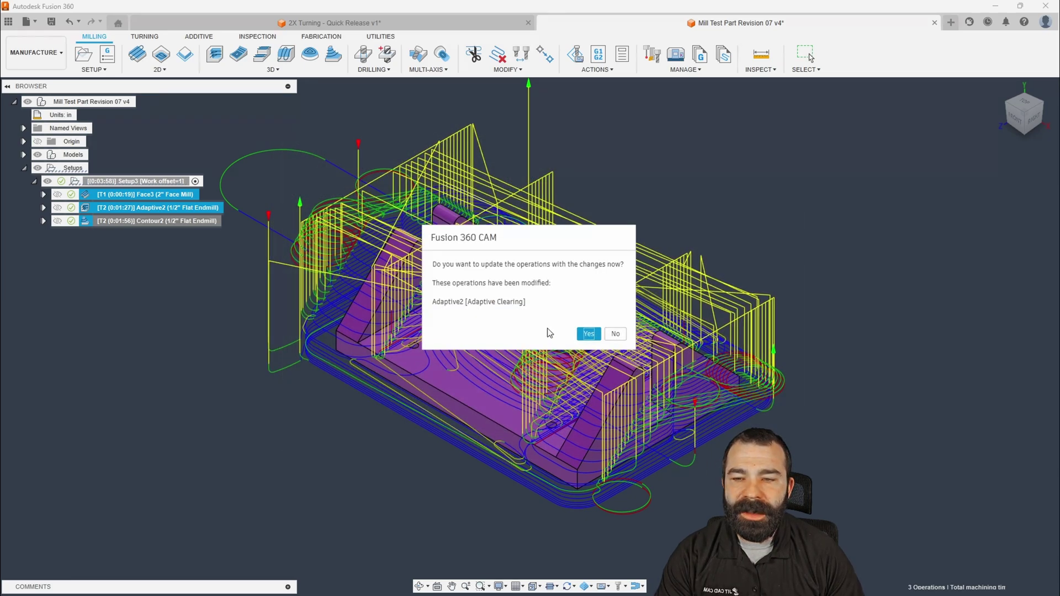
pyautogui.click(589, 333)
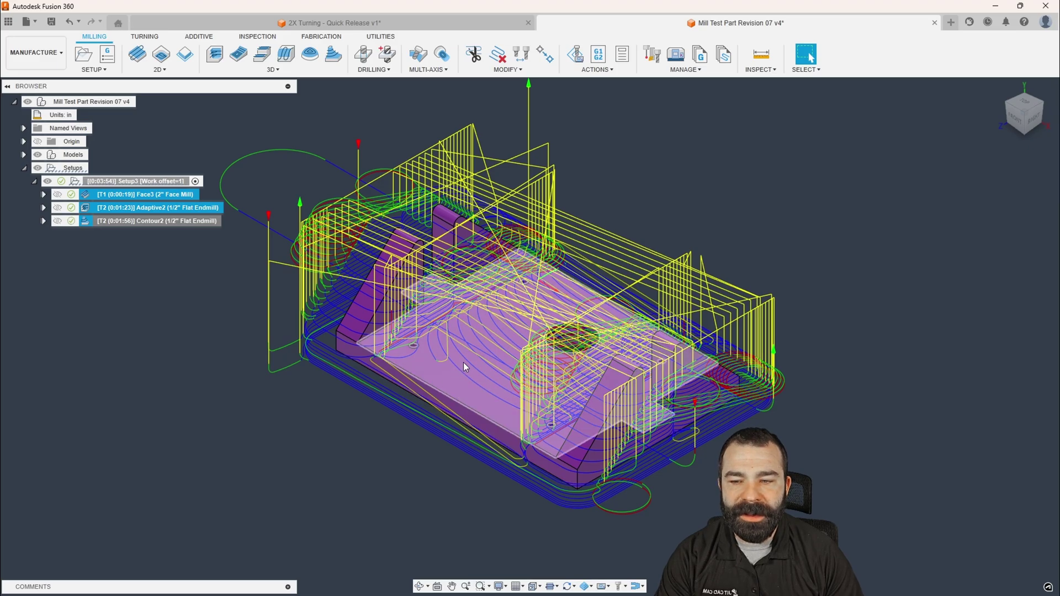
# Clear the selection and display only Adaptive2's regenerated toolpath on the part
pyautogui.click(296, 385)
pyautogui.click(138, 208)
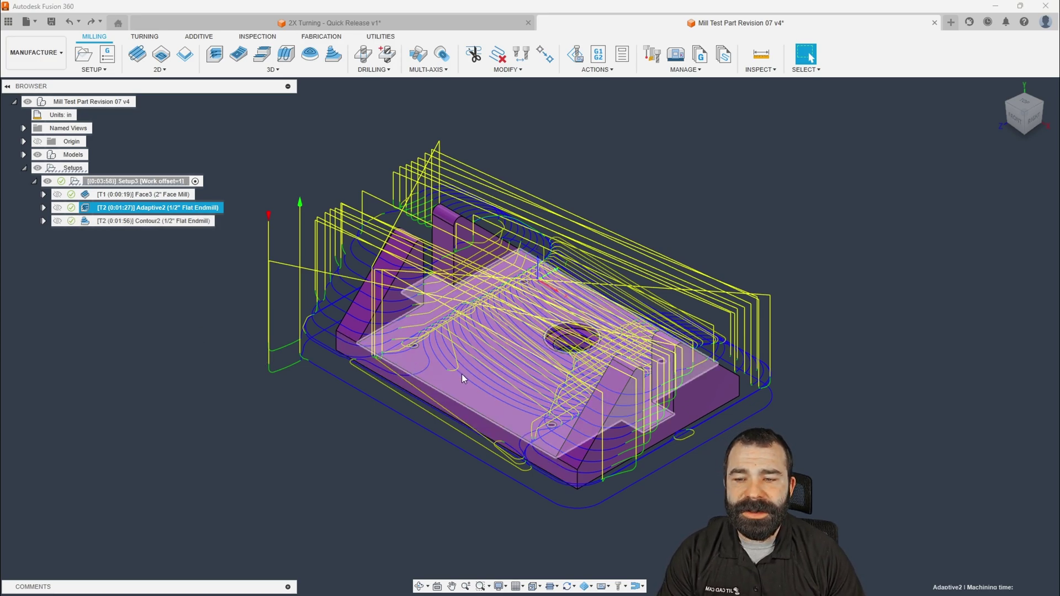
pyautogui.click(362, 405)
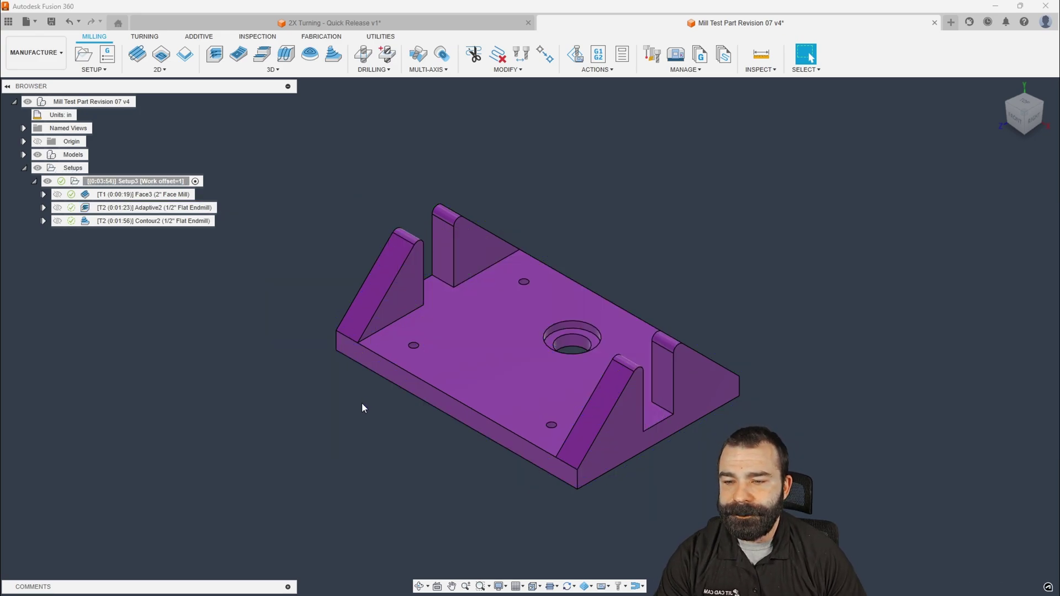
pyautogui.click(116, 208)
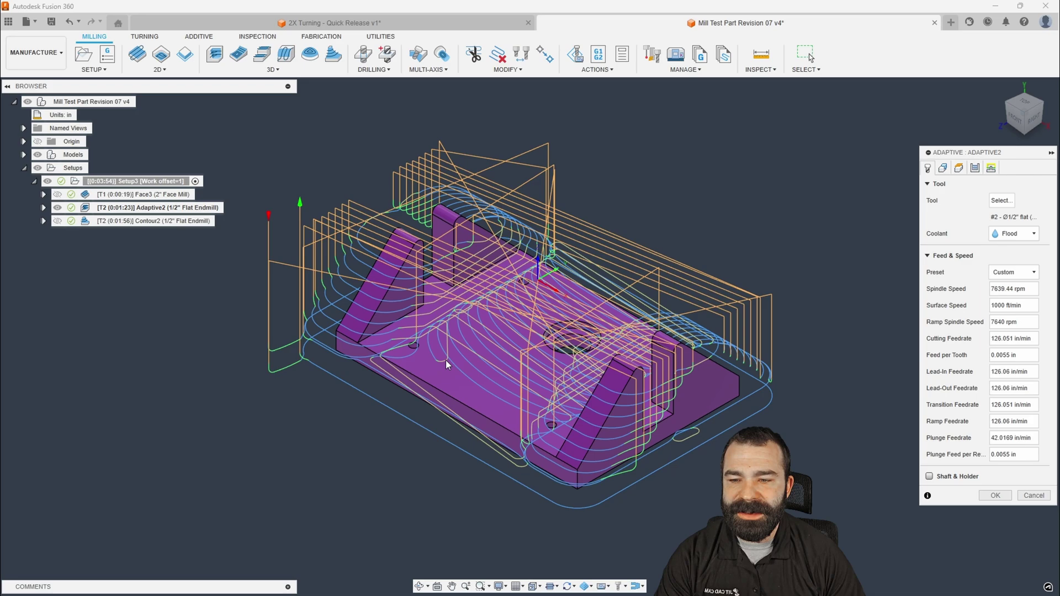